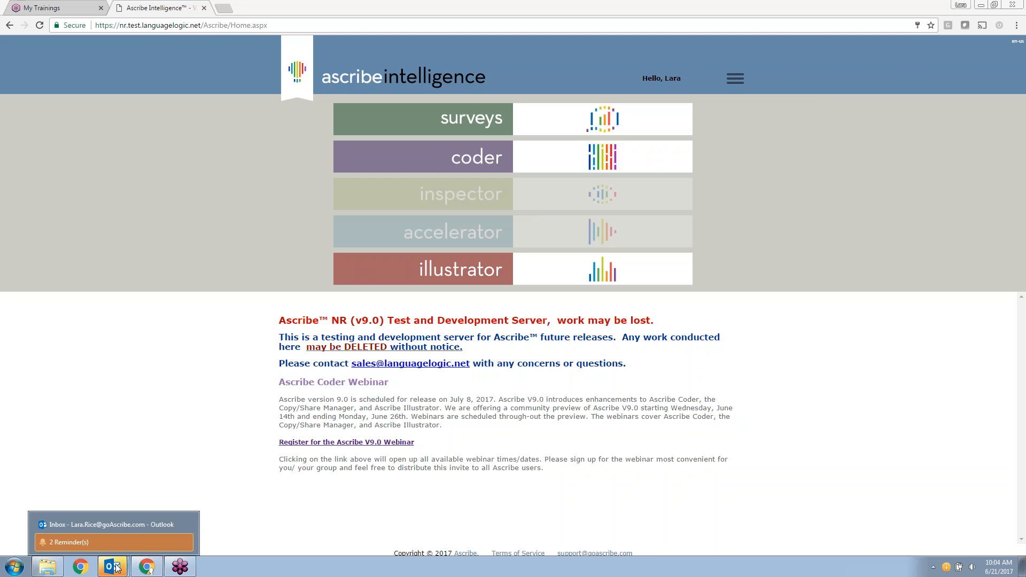
- Dismiss the Outlook reminder and open Studies from the Ascribe Coder dropdown
{"action": "left_click", "coordinate": [185, 544]}
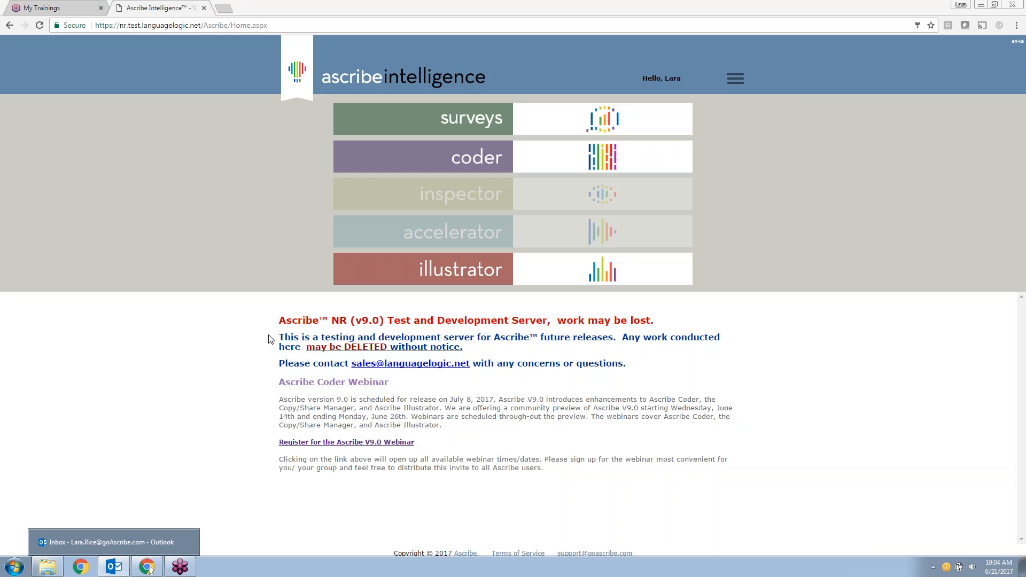
{"action": "left_click", "coordinate": [685, 163]}
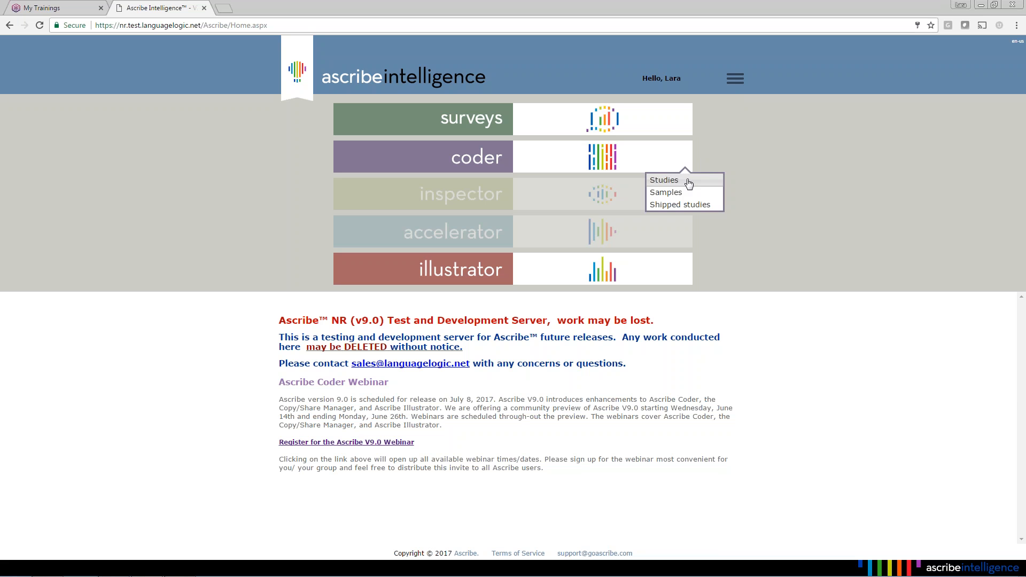
{"action": "left_click", "coordinate": [680, 179]}
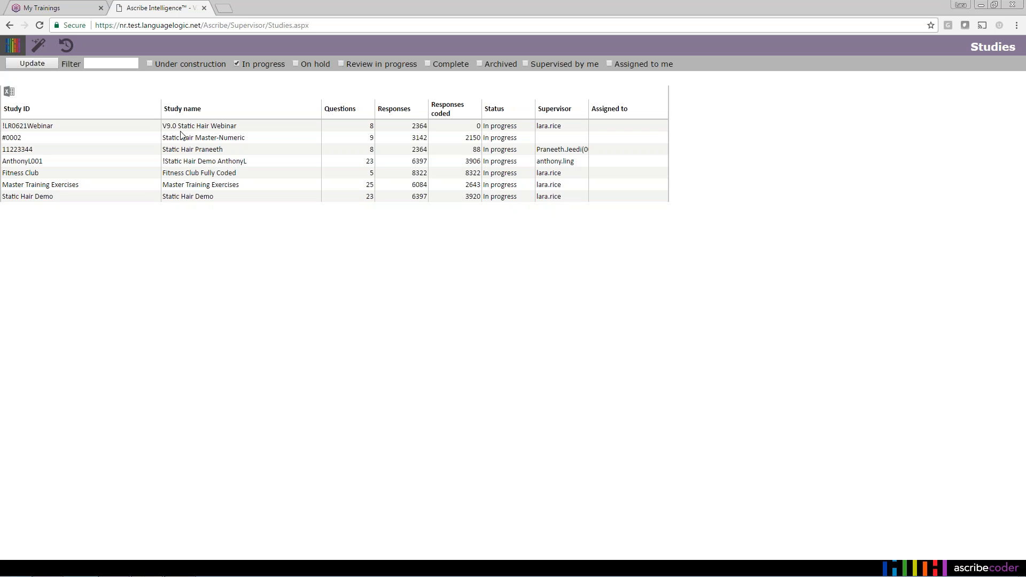
- Open the Questions page of the !LR0621Webinar (V9.0 Static Hair Webinar) study
{"action": "right_click", "coordinate": [246, 131]}
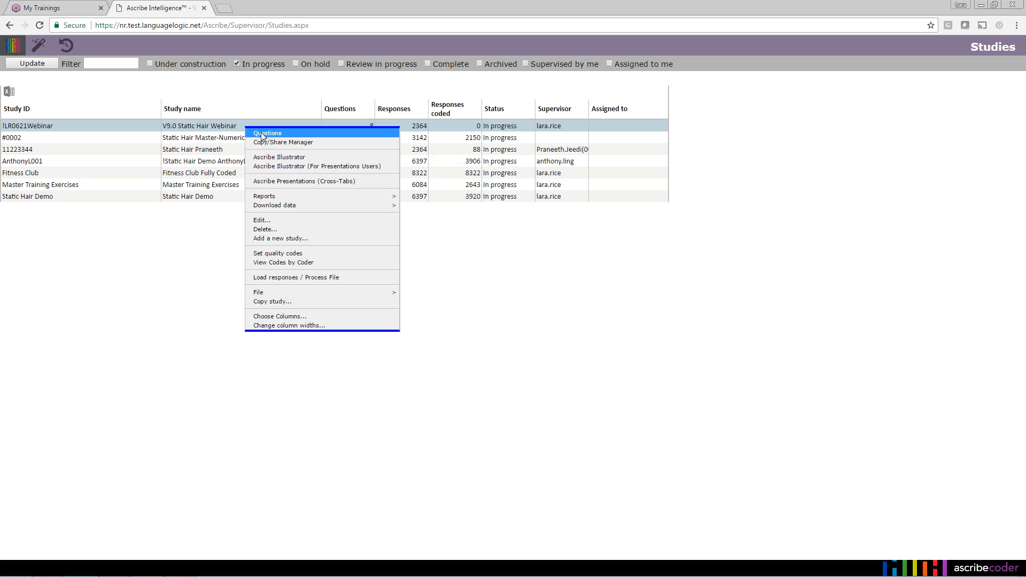
{"action": "left_click", "coordinate": [262, 135]}
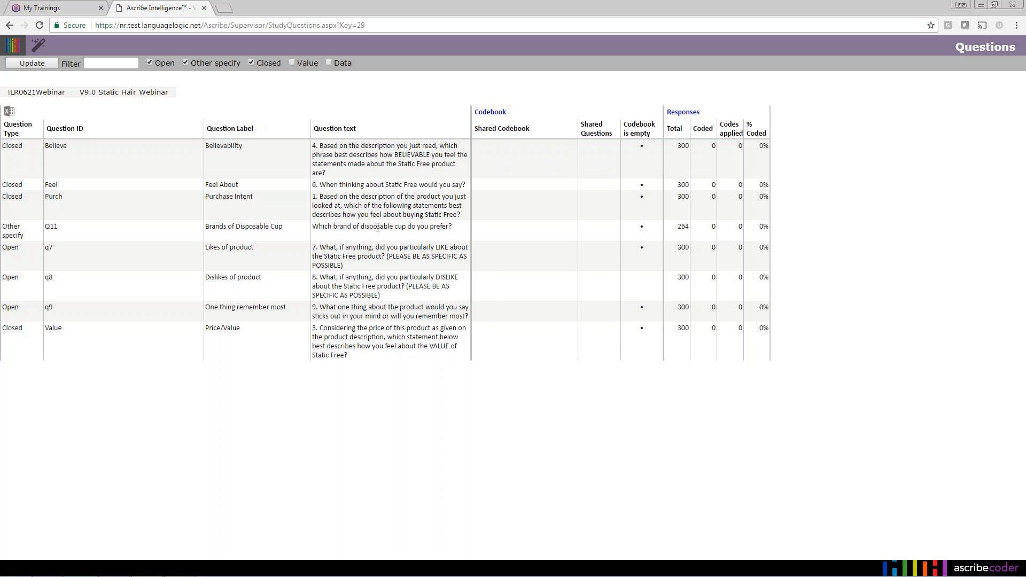
- Open the Copy/Share Manager from question Q11's Copy/Share context submenu
{"action": "right_click", "coordinate": [378, 227]}
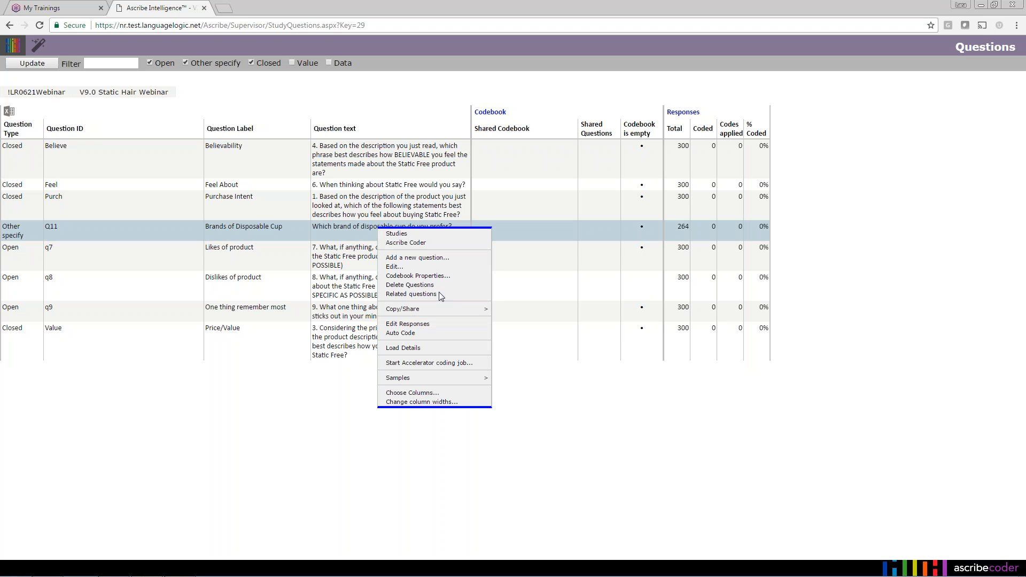
{"action": "mouse_move", "coordinate": [448, 313]}
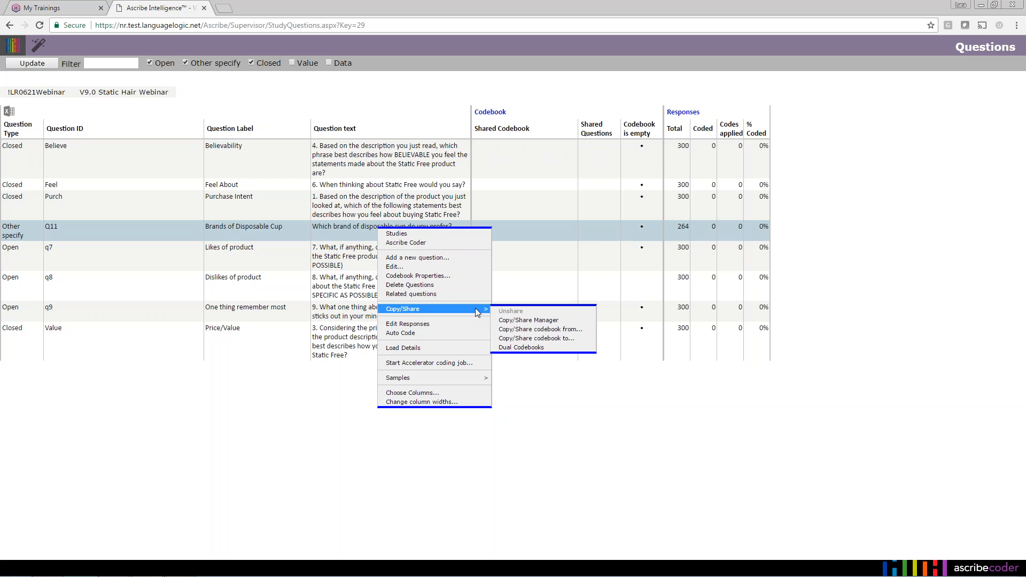
{"action": "right_click", "coordinate": [336, 233]}
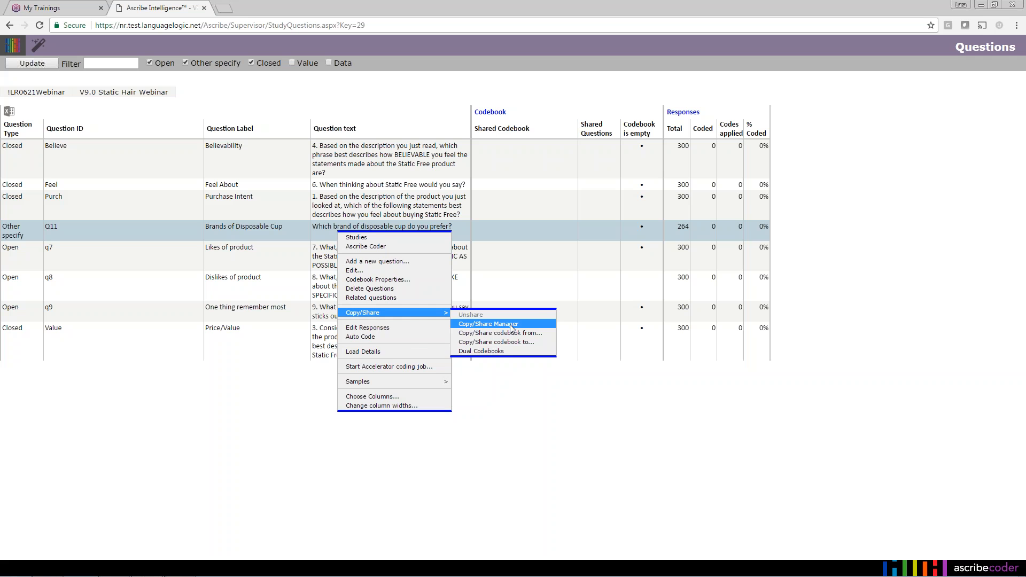
{"action": "left_click", "coordinate": [510, 325]}
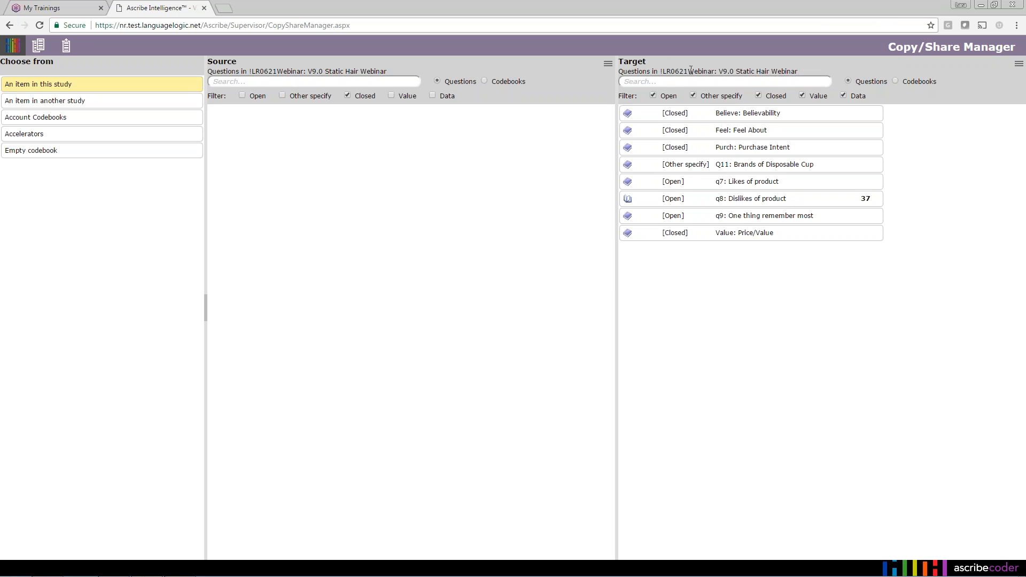
{"action": "triple_click", "coordinate": [659, 70]}
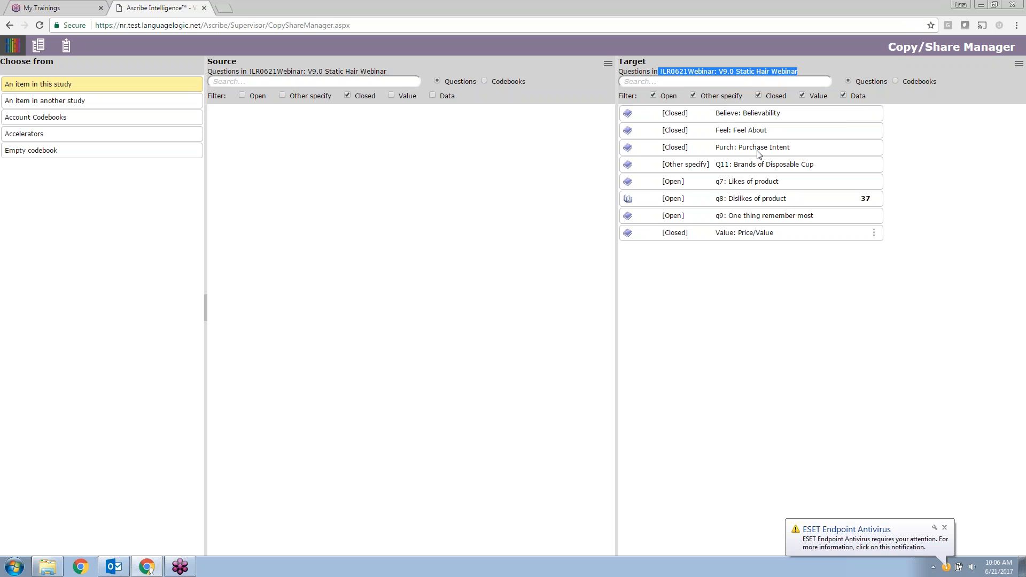
{"action": "left_click", "coordinate": [807, 70]}
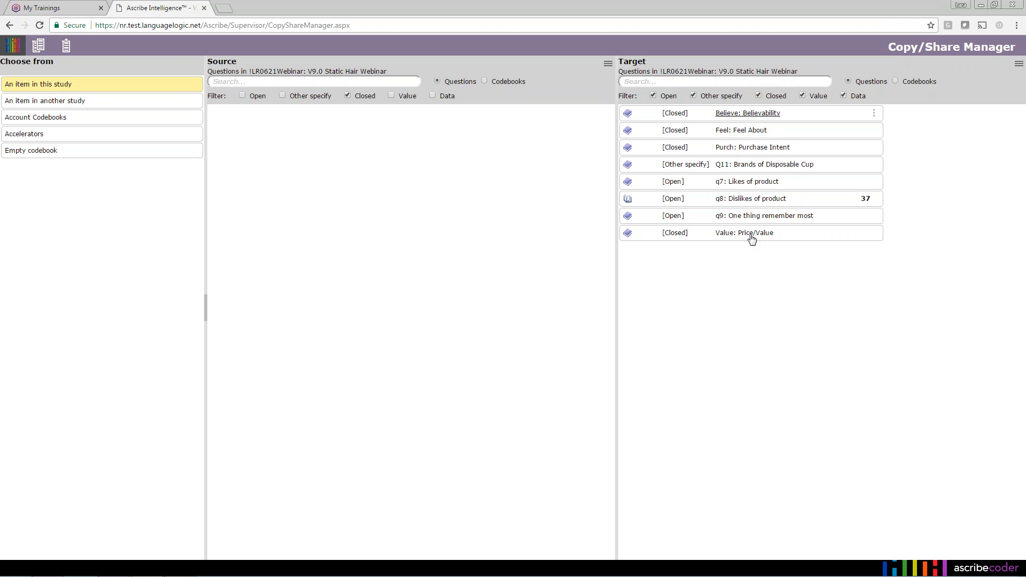
{"action": "left_click", "coordinate": [864, 200]}
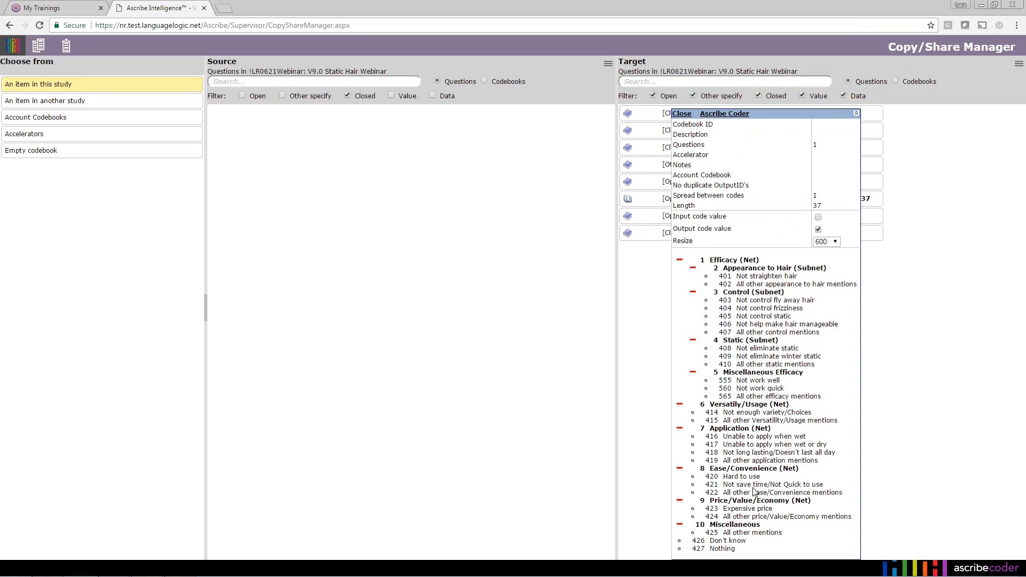
{"action": "left_click", "coordinate": [684, 113]}
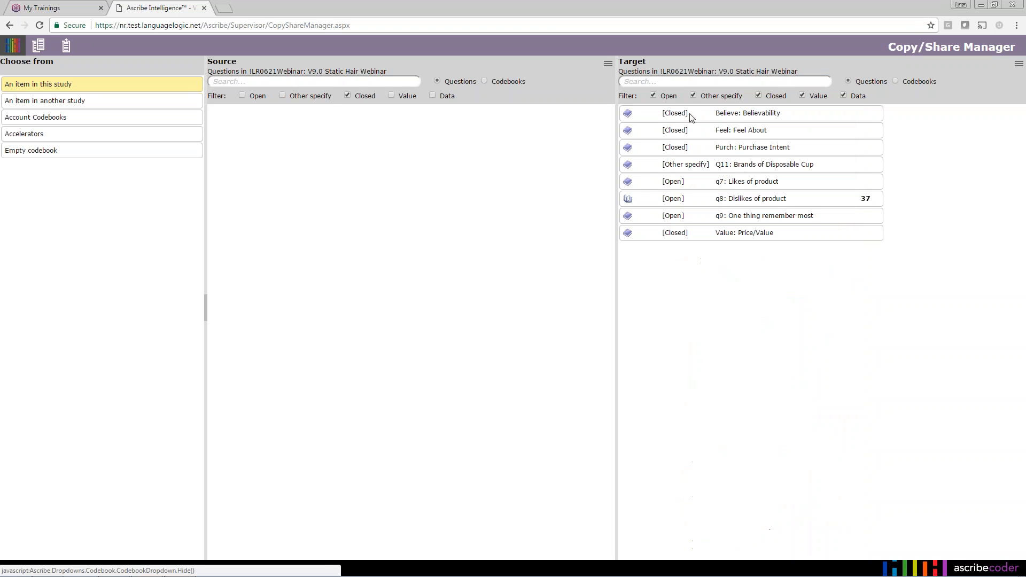
{"action": "mouse_move", "coordinate": [878, 204]}
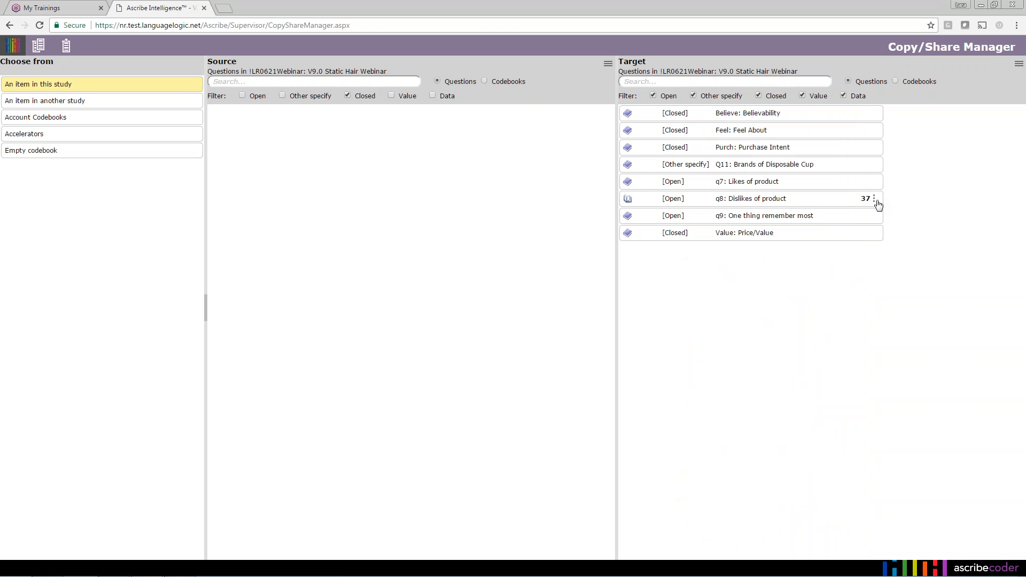
{"action": "left_click", "coordinate": [877, 202]}
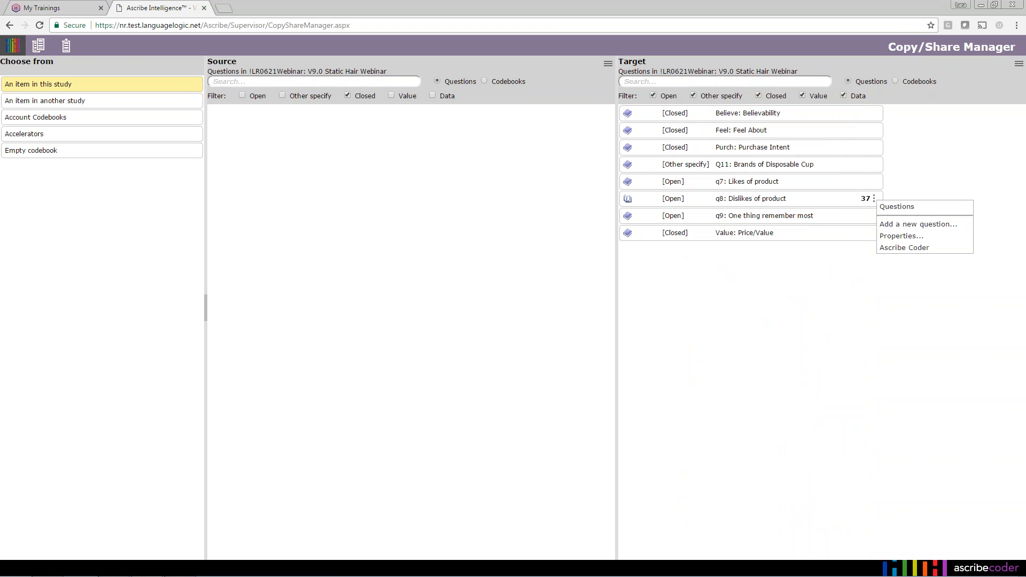
{"action": "left_click", "coordinate": [905, 236]}
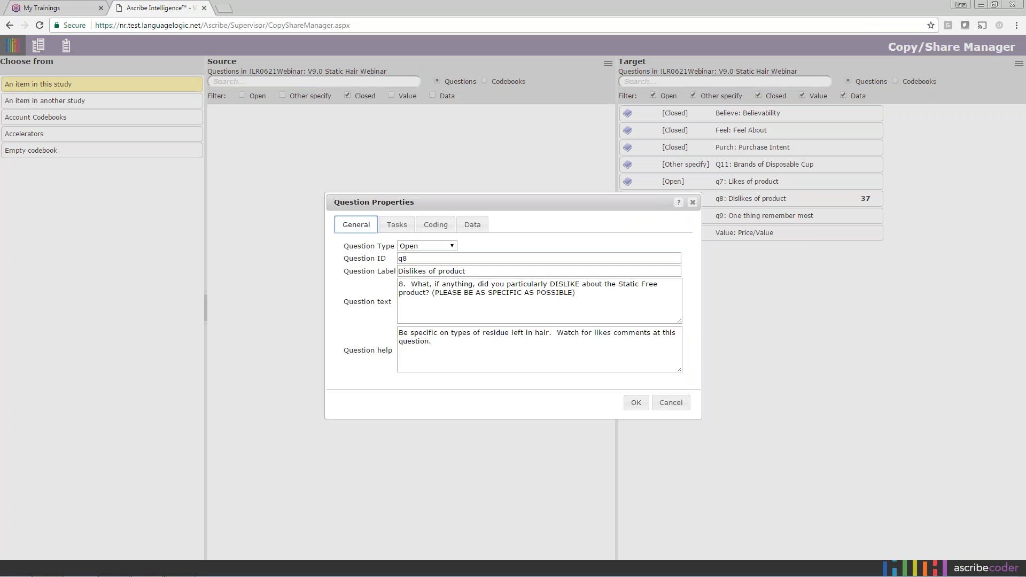
{"action": "left_click", "coordinate": [693, 202]}
{"action": "left_click", "coordinate": [875, 201]}
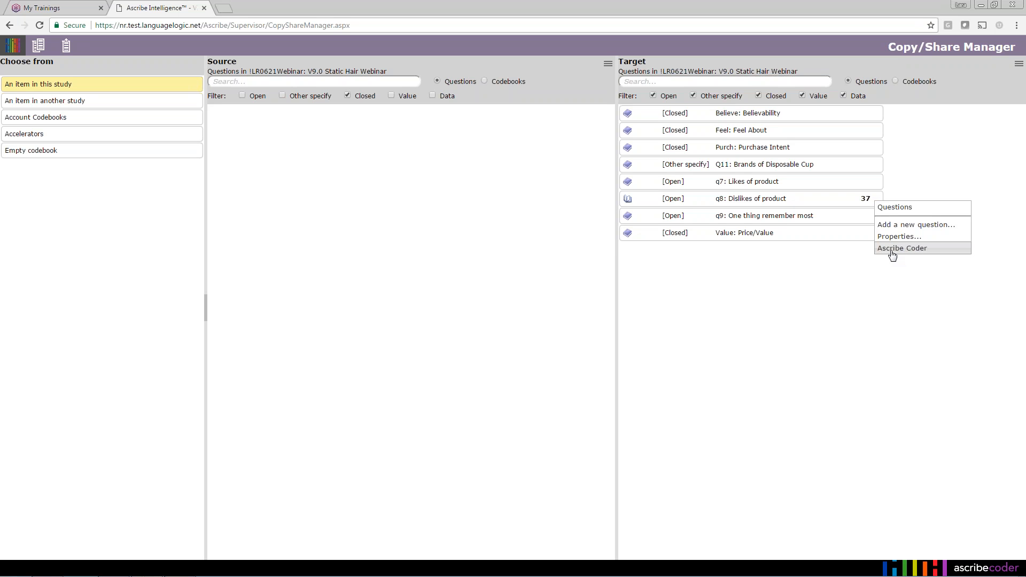
{"action": "left_click", "coordinate": [797, 298]}
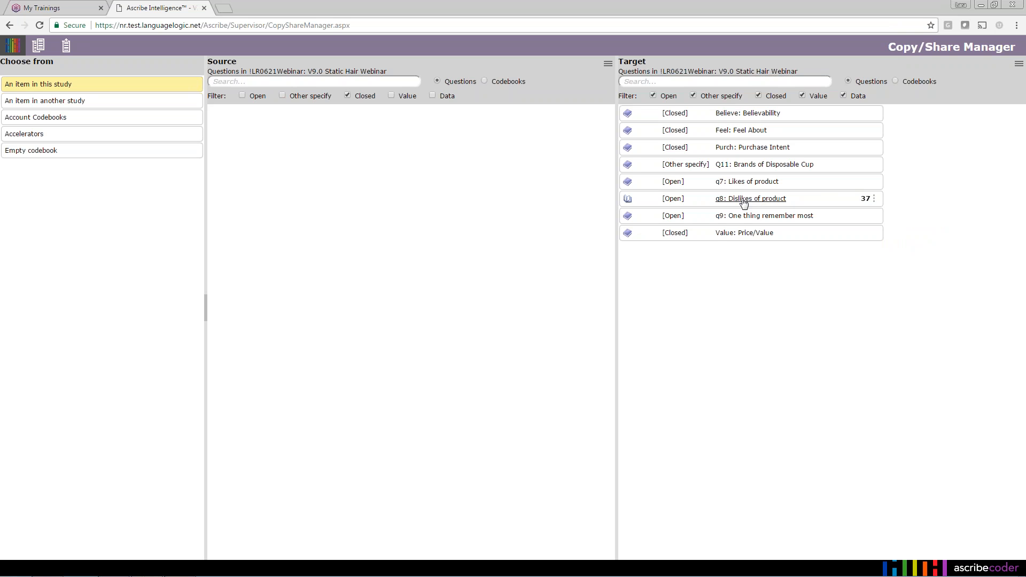
{"action": "mouse_move", "coordinate": [744, 202]}
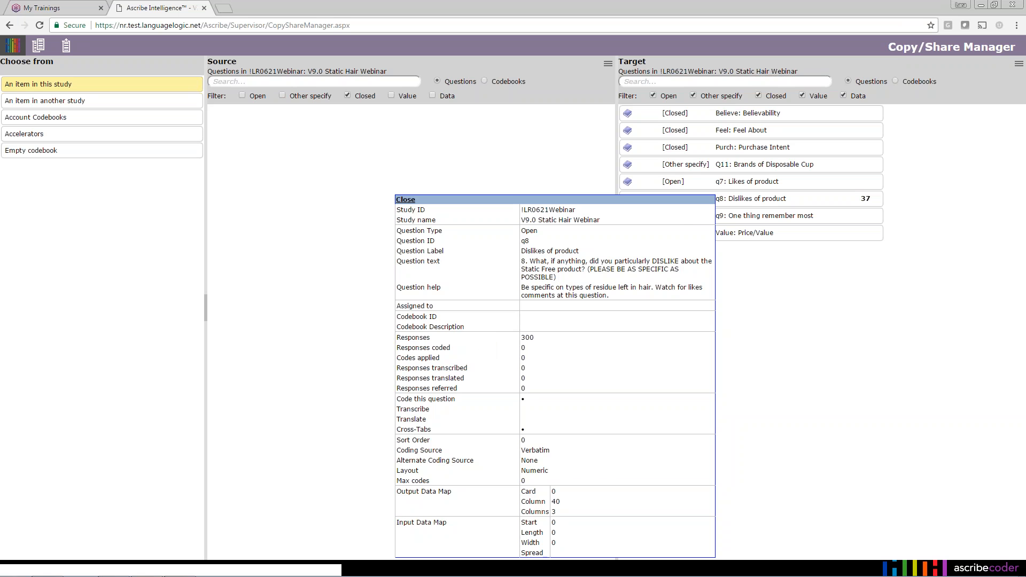
{"action": "left_click", "coordinate": [405, 200]}
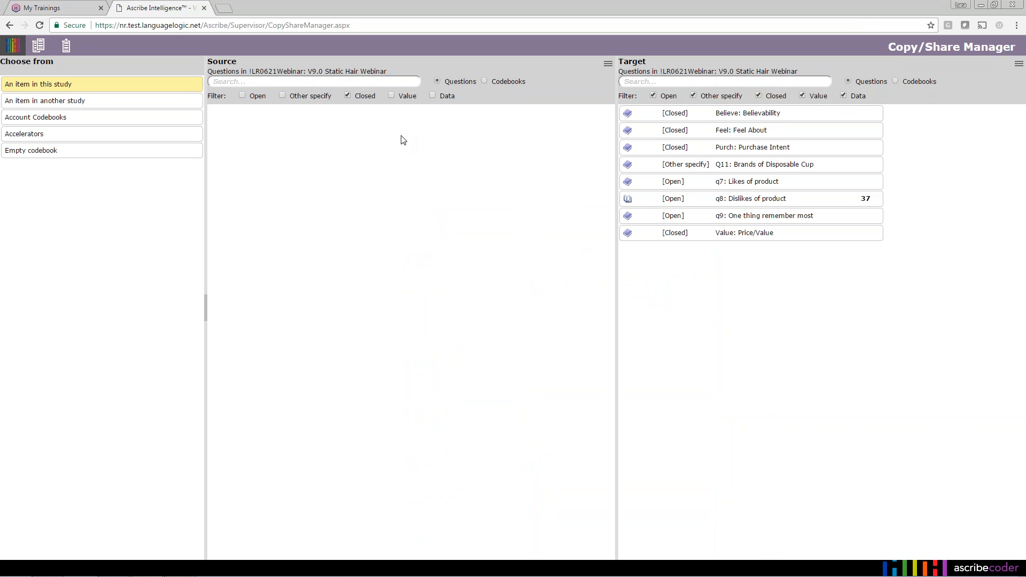
- Include Open and Other specify source questions, pick q8, then source from another study
{"action": "left_click", "coordinate": [242, 95]}
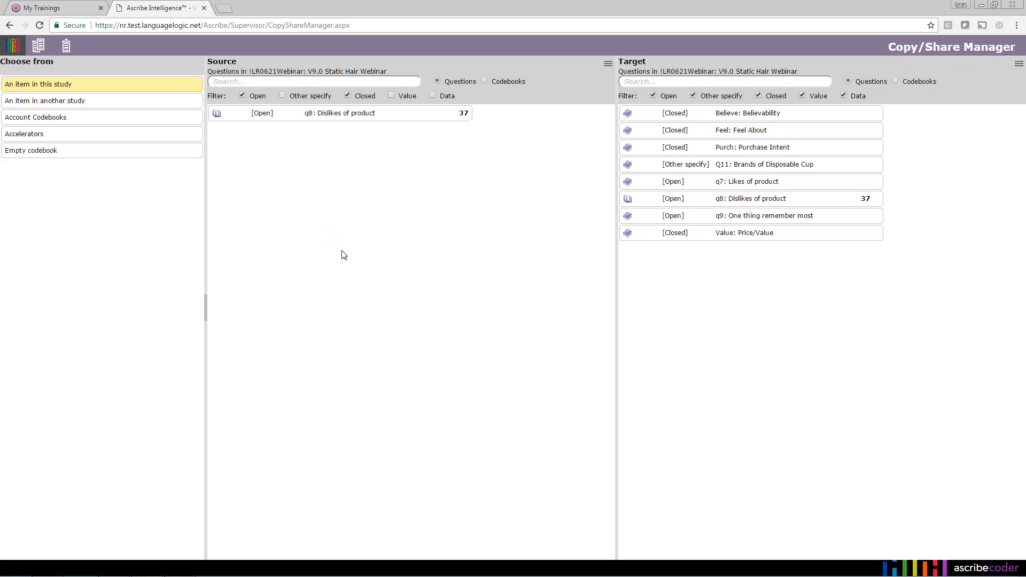
{"action": "left_click", "coordinate": [283, 95]}
{"action": "left_click", "coordinate": [387, 117]}
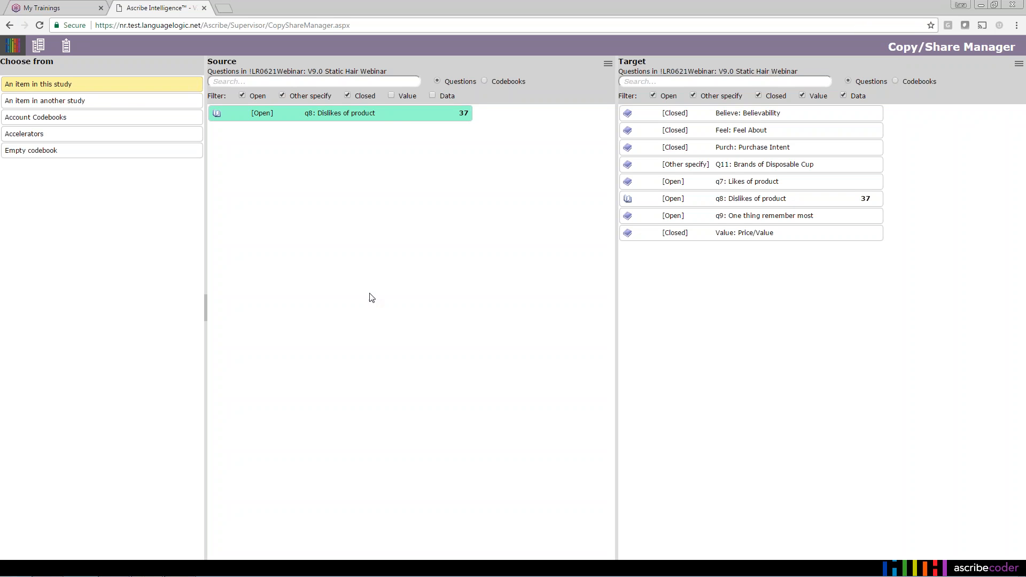
{"action": "left_click", "coordinate": [126, 102]}
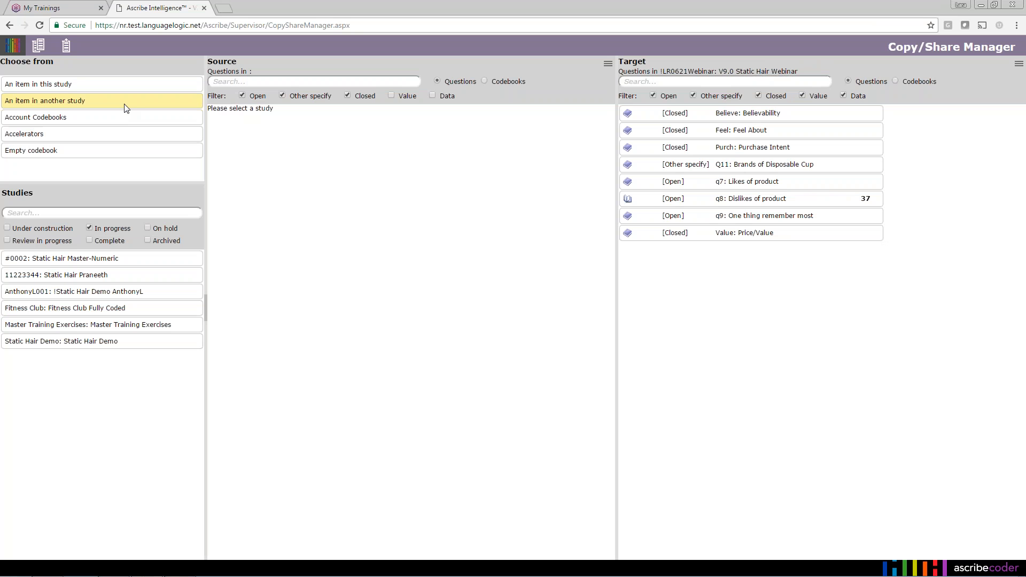
- Search the studies list for '0002', then replace the search text with 'static'
{"action": "left_click", "coordinate": [132, 296]}
{"action": "left_click", "coordinate": [56, 216]}
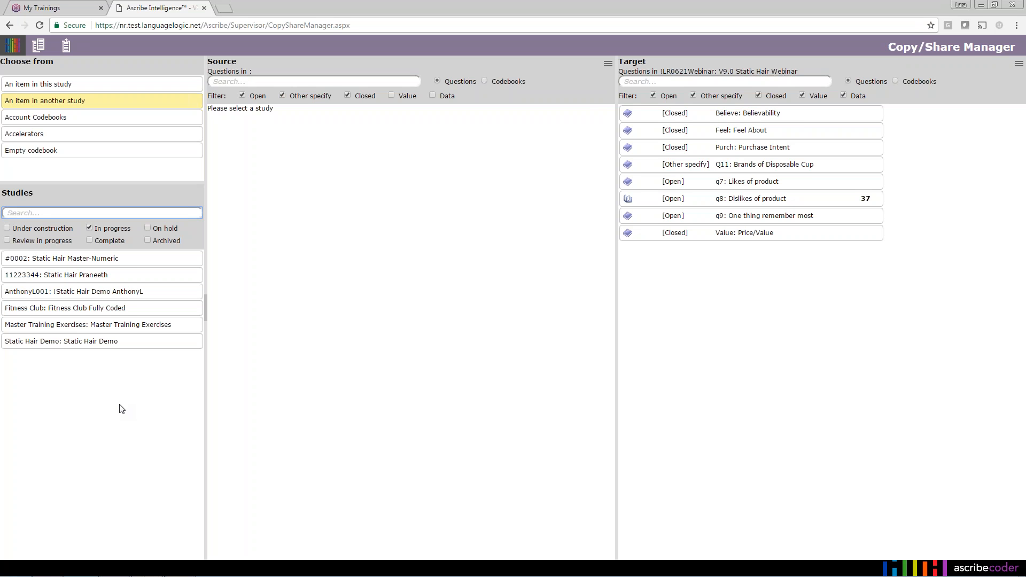
{"action": "type", "text": "0002"}
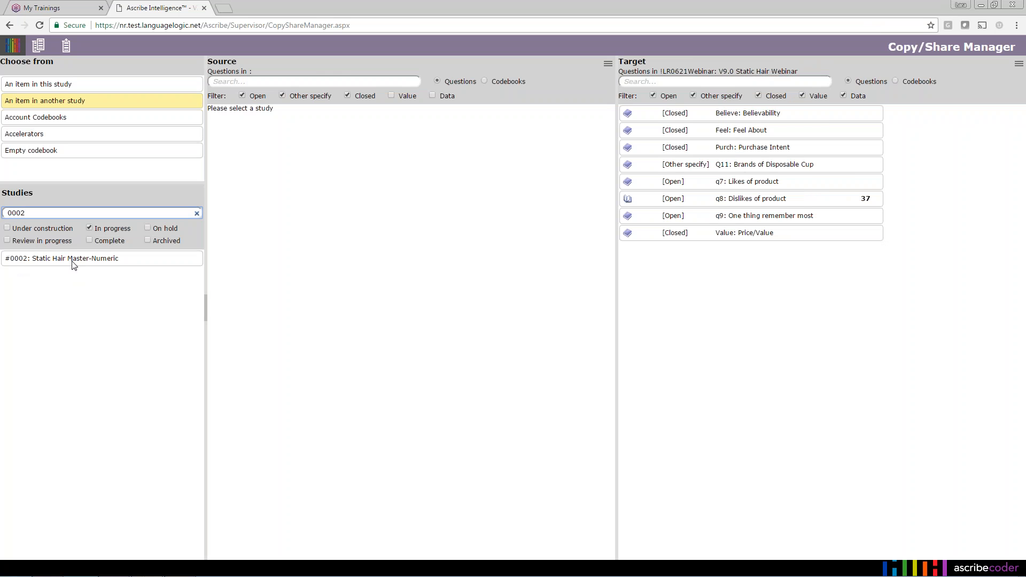
{"action": "double_click", "coordinate": [9, 212]}
{"action": "type", "text": "static"}
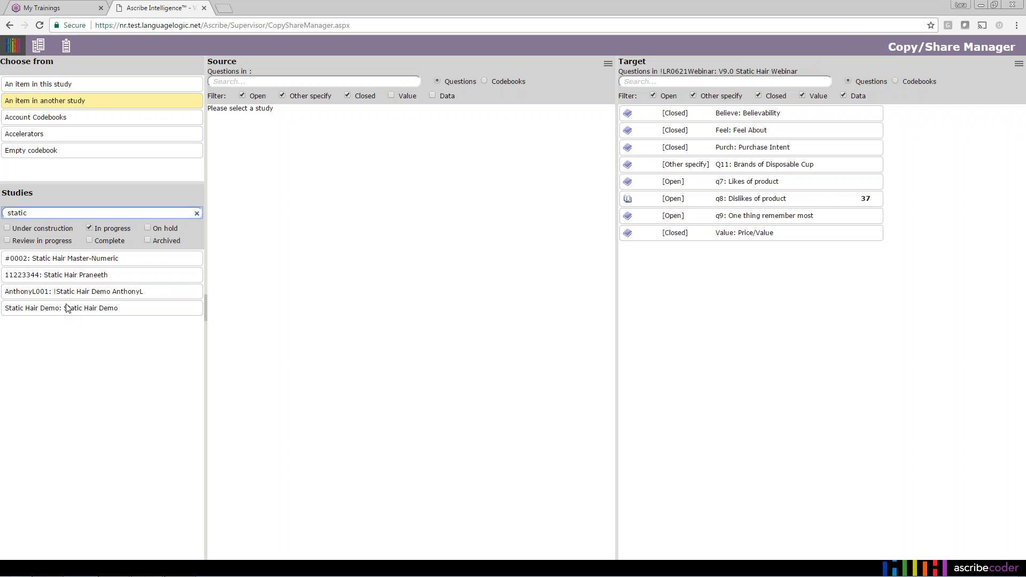
- Filter the 'static' studies to In progress only, excluding Review in progress and Under construction
{"action": "left_click", "coordinate": [89, 240]}
{"action": "left_click", "coordinate": [8, 229]}
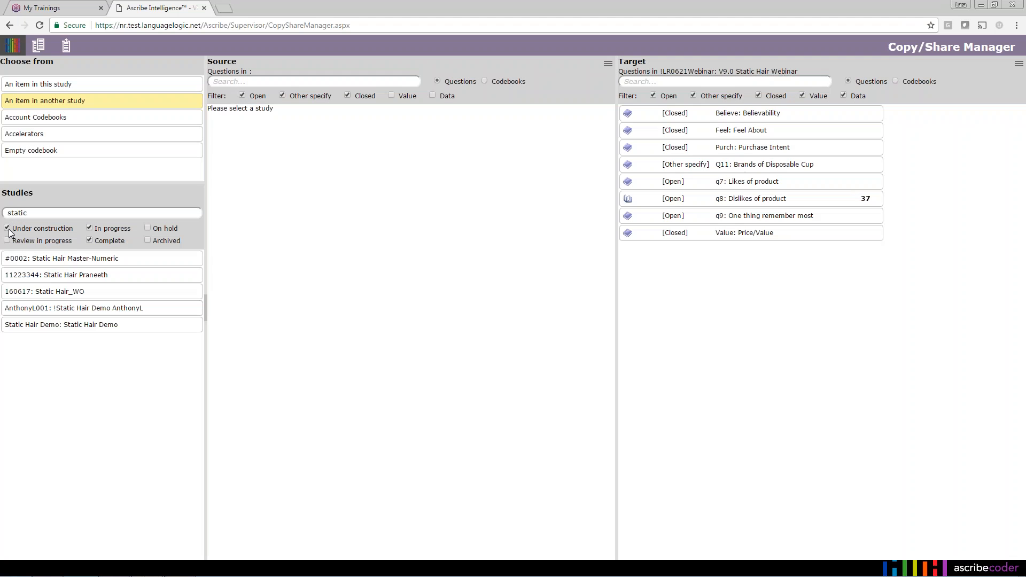
{"action": "left_click", "coordinate": [8, 240]}
{"action": "left_click", "coordinate": [90, 228]}
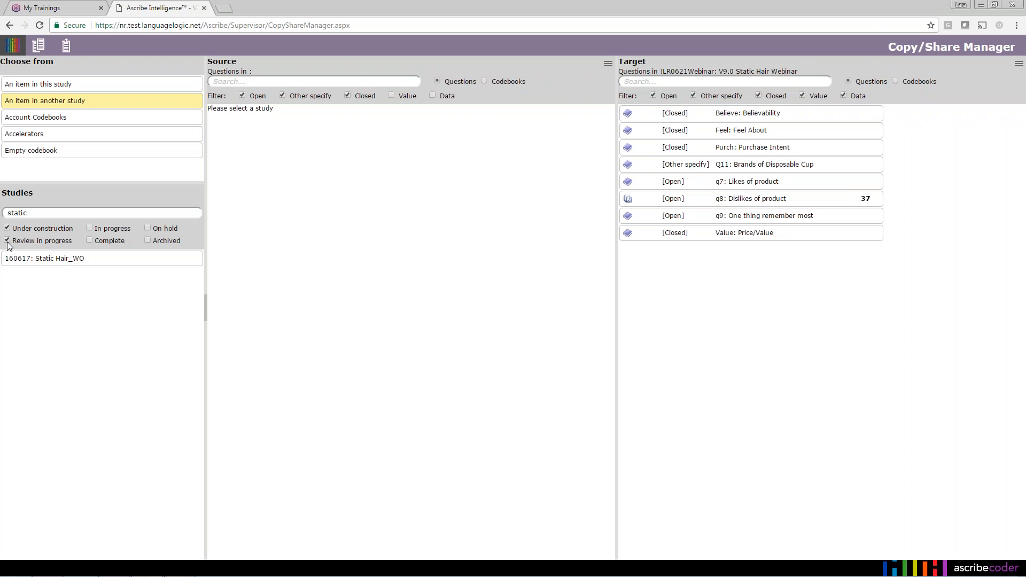
{"action": "left_click", "coordinate": [90, 229]}
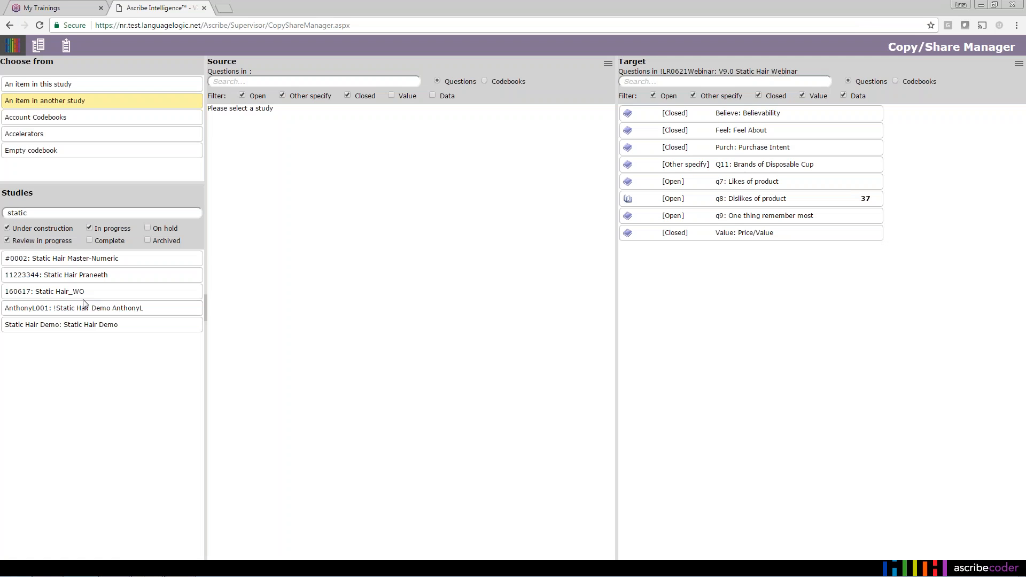
{"action": "left_click", "coordinate": [11, 242]}
{"action": "left_click", "coordinate": [8, 229]}
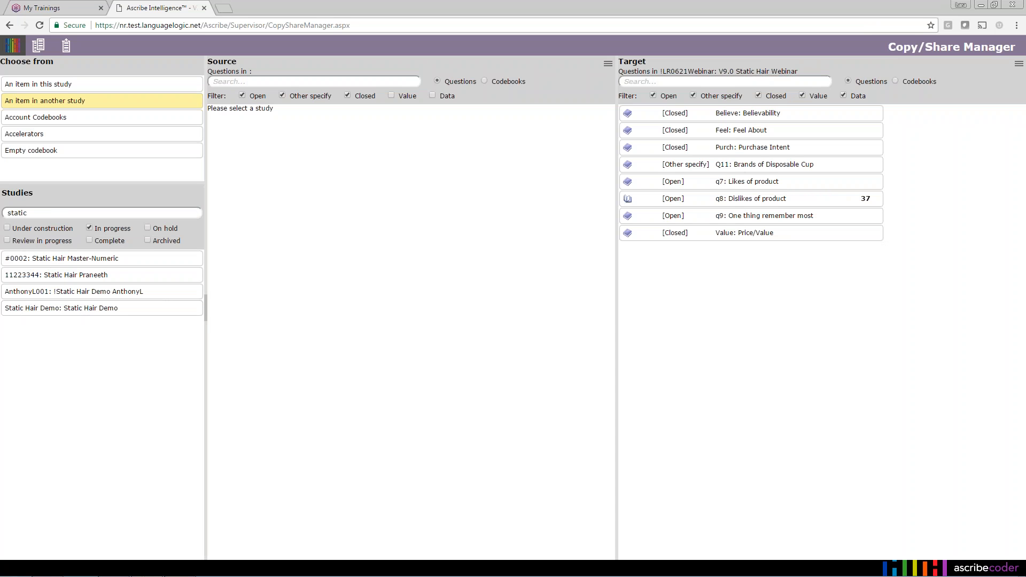
- Load study #0002: Static Hair Master-Numeric as source, highlighting the Source and Target study names
{"action": "left_click", "coordinate": [143, 266]}
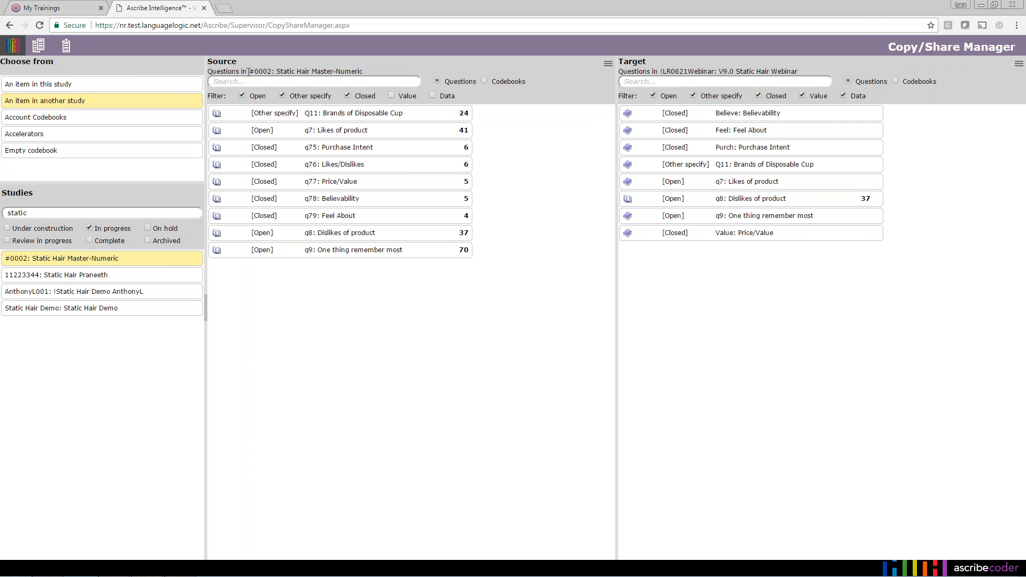
{"action": "left_click_drag", "start_coordinate": [248, 72], "coordinate": [374, 71]}
{"action": "left_click", "coordinate": [374, 71]}
{"action": "left_click_drag", "start_coordinate": [661, 71], "coordinate": [802, 71]}
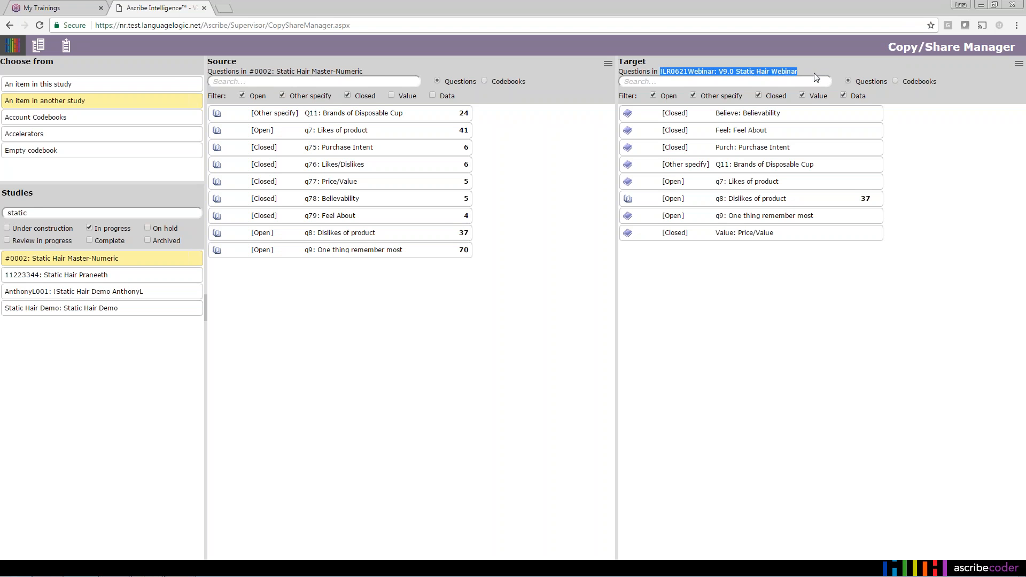
{"action": "left_click", "coordinate": [816, 77]}
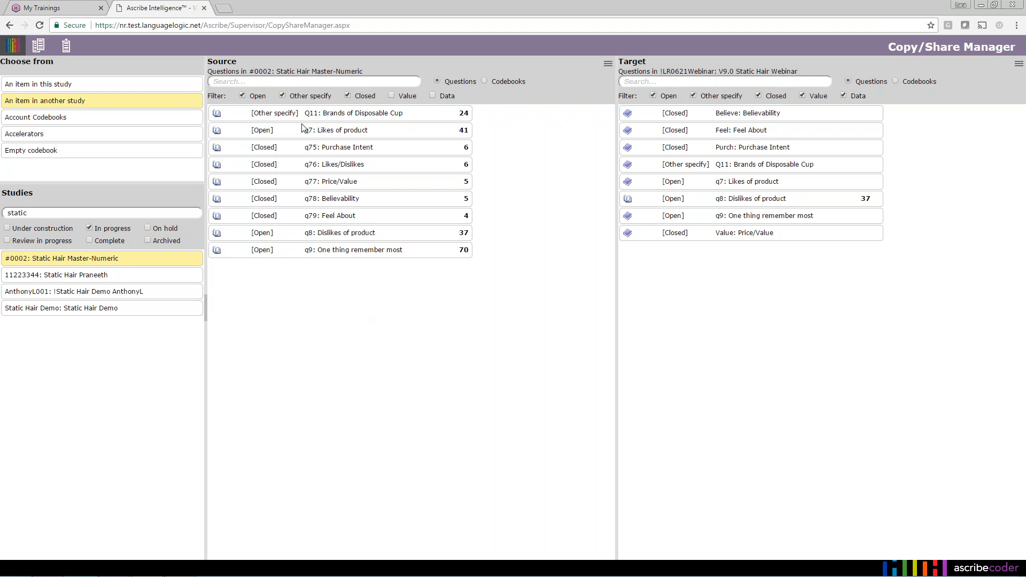
- Hide Closed questions in Source and Target lists and pick source q7: Likes of product
{"action": "left_click", "coordinate": [348, 95]}
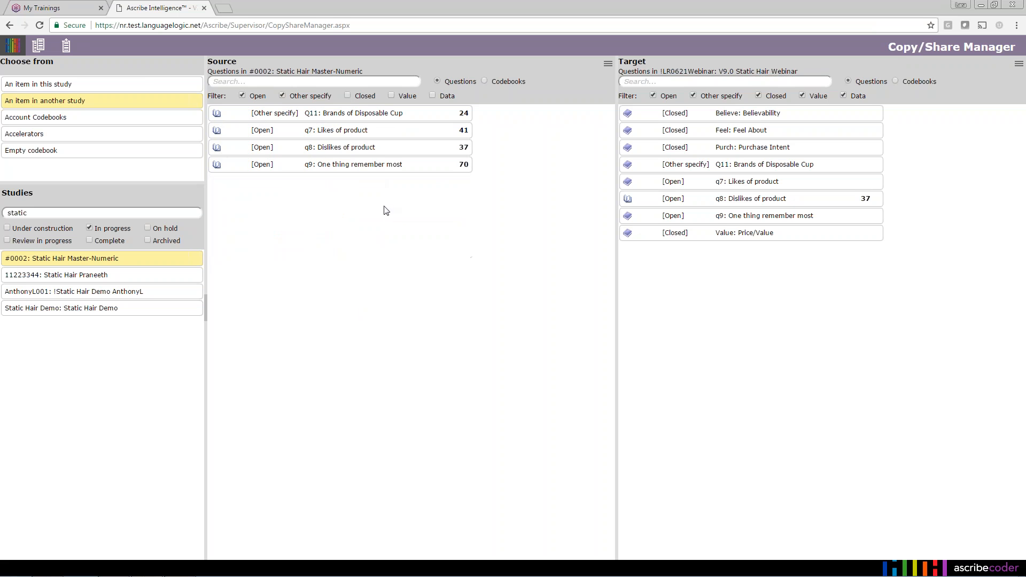
{"action": "left_click", "coordinate": [759, 95]}
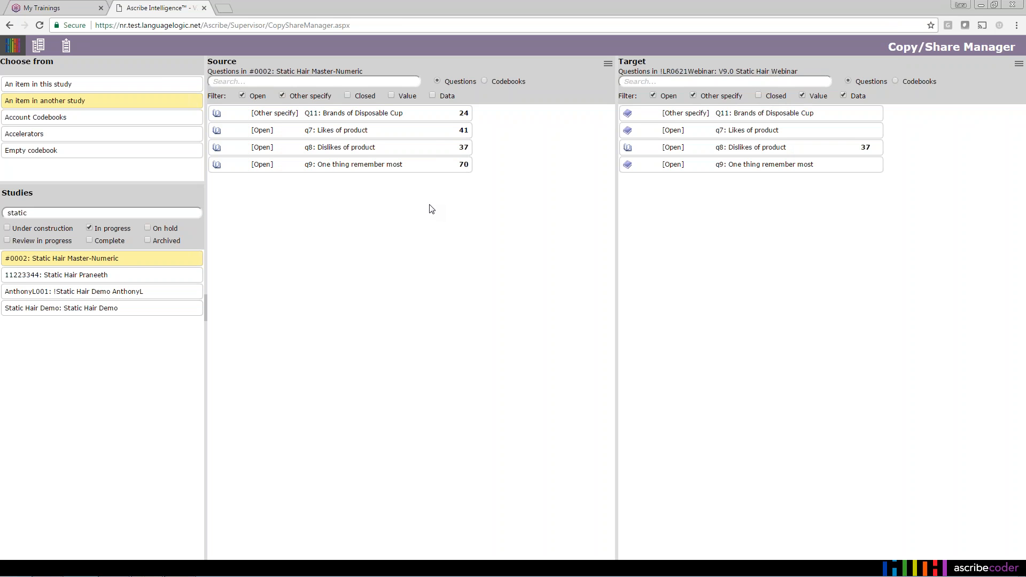
{"action": "left_click", "coordinate": [429, 133]}
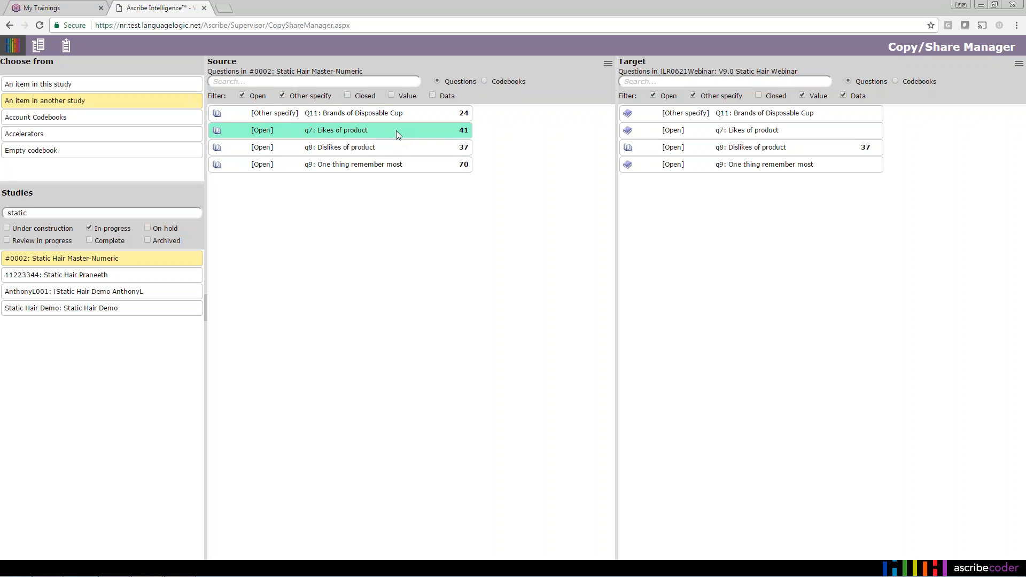
- Preview source q7's 41-code codebook and share it to target q7: Likes of product
{"action": "left_click", "coordinate": [822, 134]}
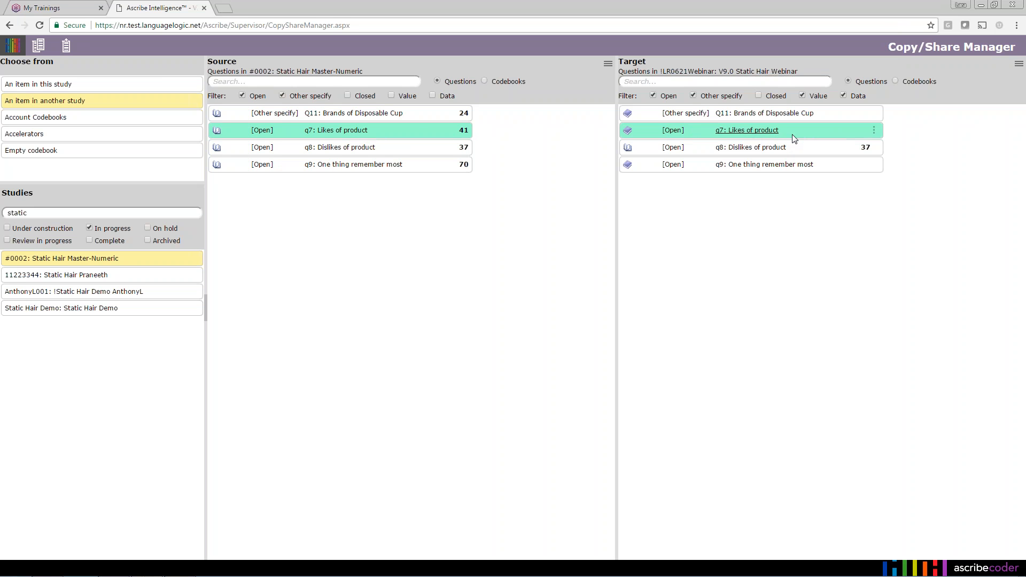
{"action": "left_click", "coordinate": [461, 131]}
{"action": "left_click_drag", "start_coordinate": [655, 274], "coordinate": [656, 373]}
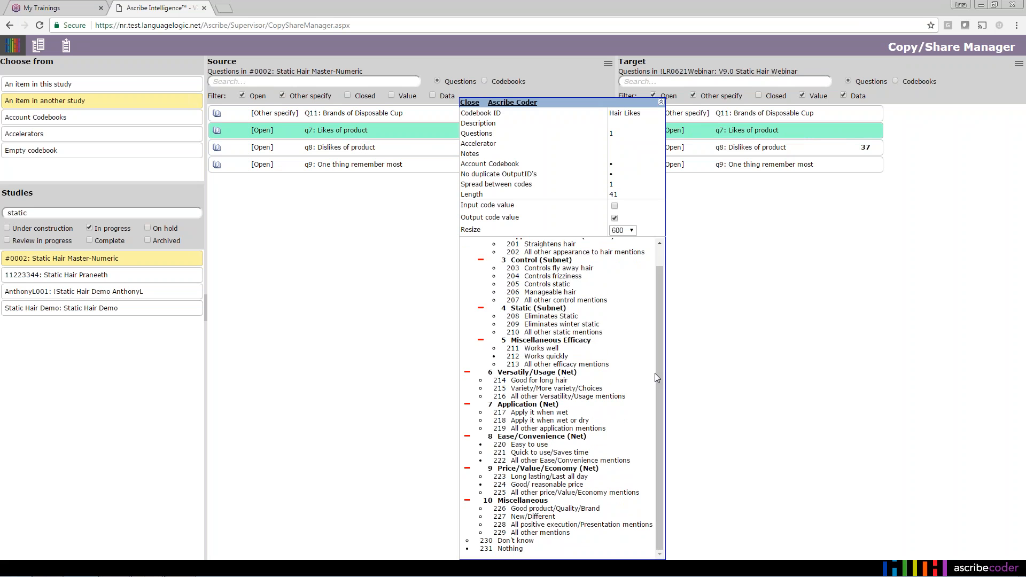
{"action": "left_click", "coordinate": [470, 102]}
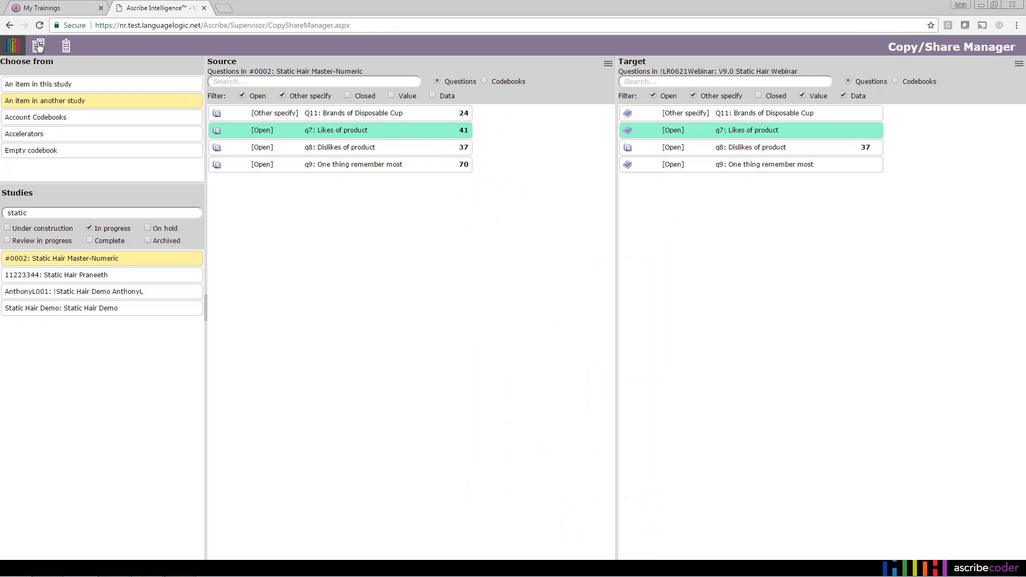
{"action": "left_click", "coordinate": [66, 49]}
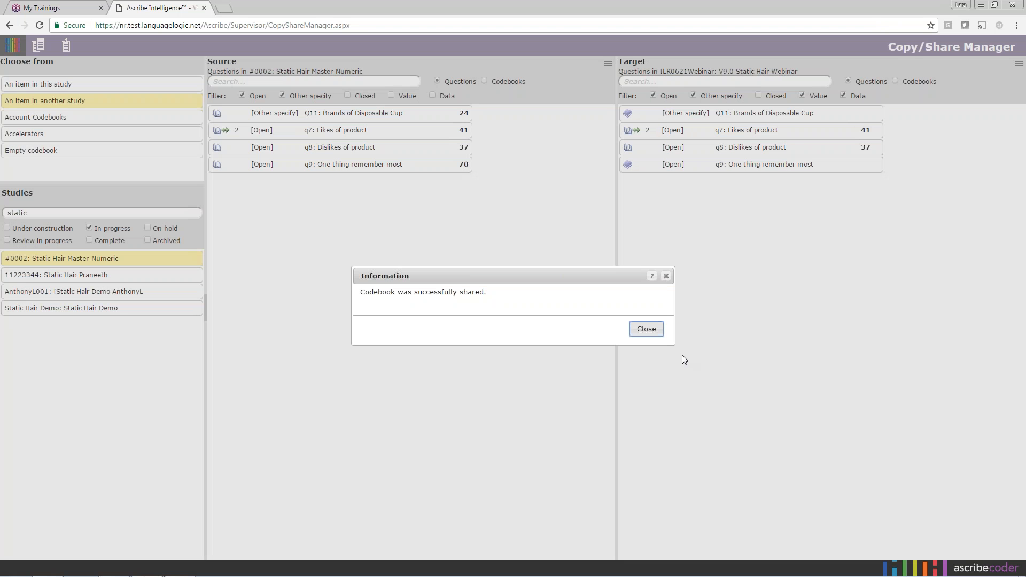
{"action": "left_click", "coordinate": [660, 333]}
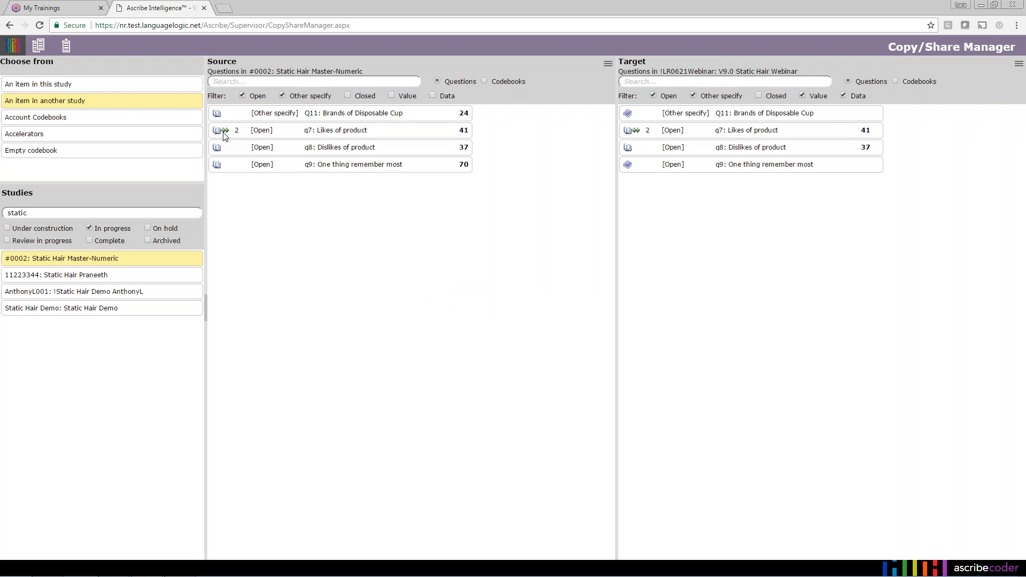
- Unshare target q7's codebook from its share count popup and confirm with OK
{"action": "left_click", "coordinate": [648, 131]}
{"action": "mouse_move", "coordinate": [236, 130]}
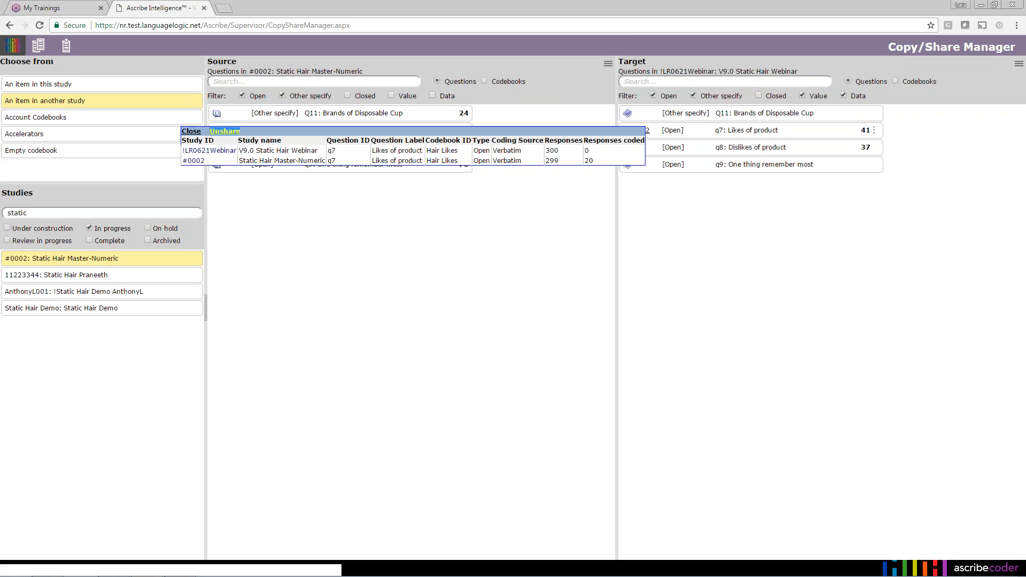
{"action": "left_click", "coordinate": [235, 132]}
{"action": "left_click", "coordinate": [564, 106]}
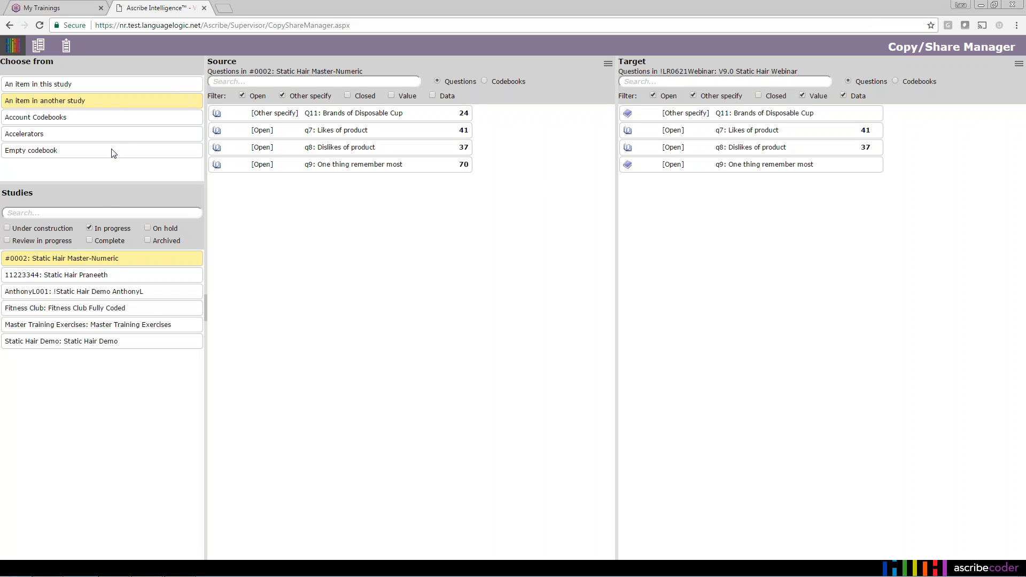
- Switch the source to Account Codebooks, showing Hair Likes (41) and Hair Care Dislikes (37)
{"action": "left_click", "coordinate": [112, 120]}
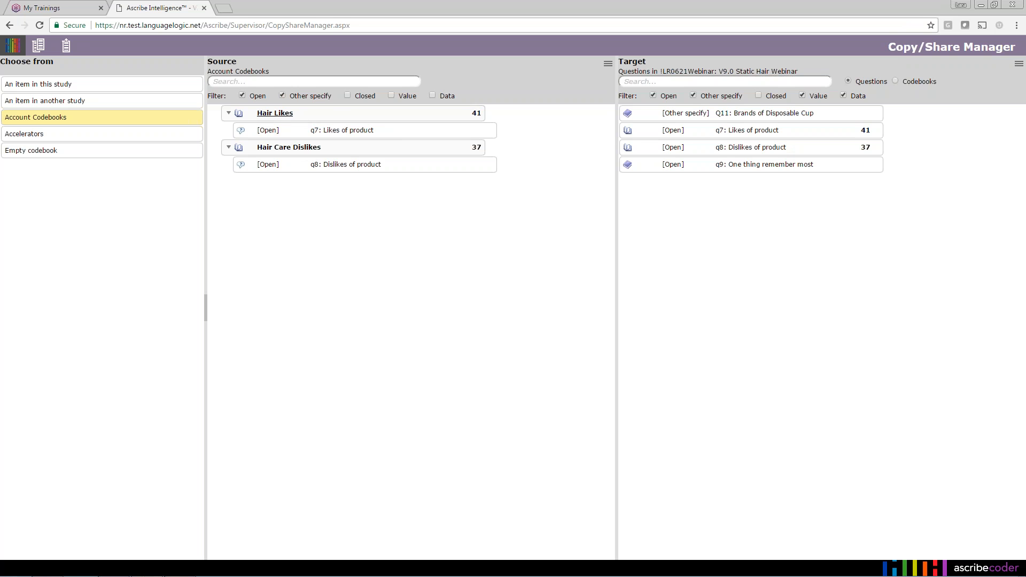
- Copy the 41-code Hair Likes account codebook onto target question q9 One thing remember most
{"action": "left_click", "coordinate": [275, 112]}
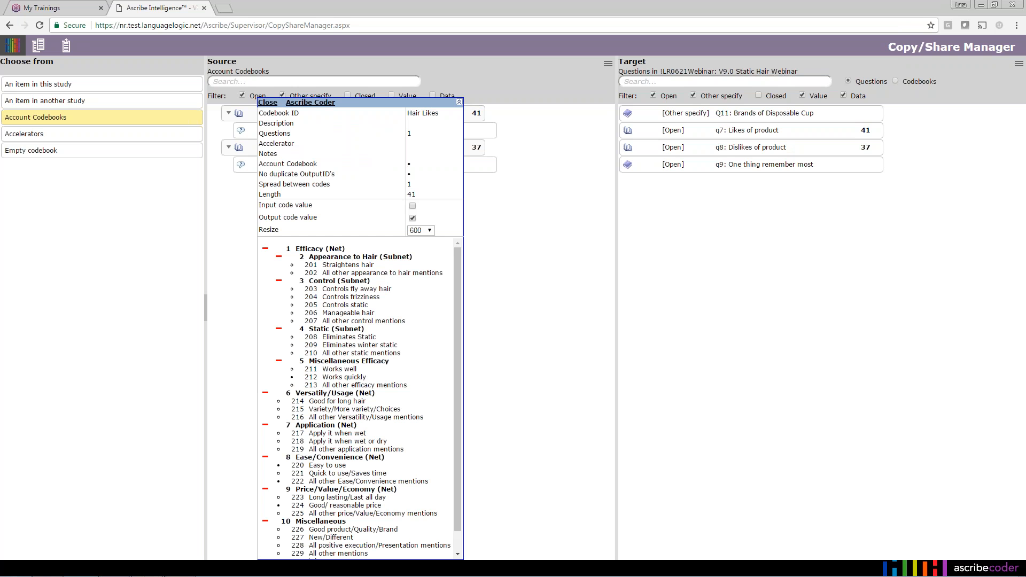
{"action": "left_click", "coordinate": [268, 102]}
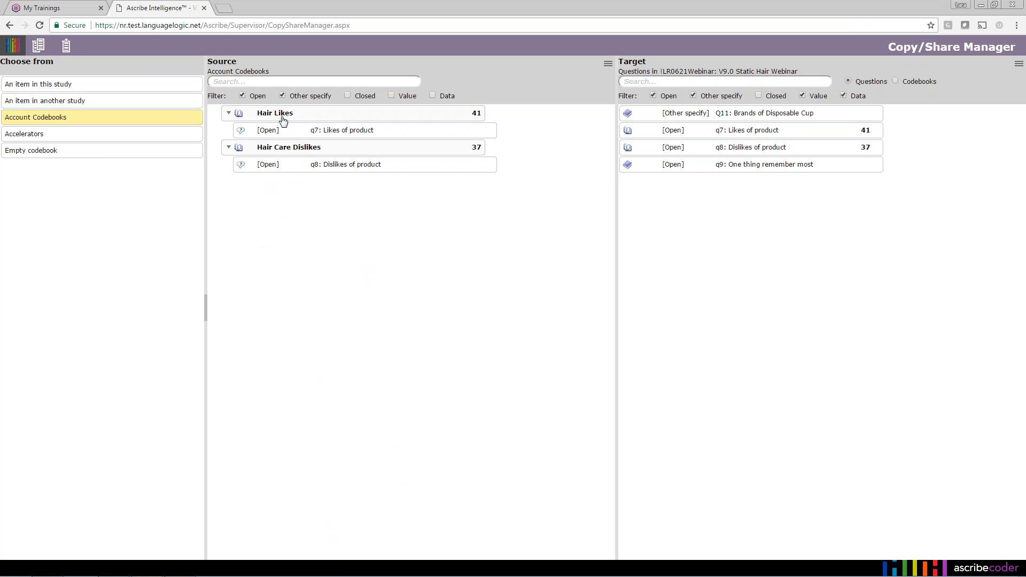
{"action": "left_click", "coordinate": [367, 116]}
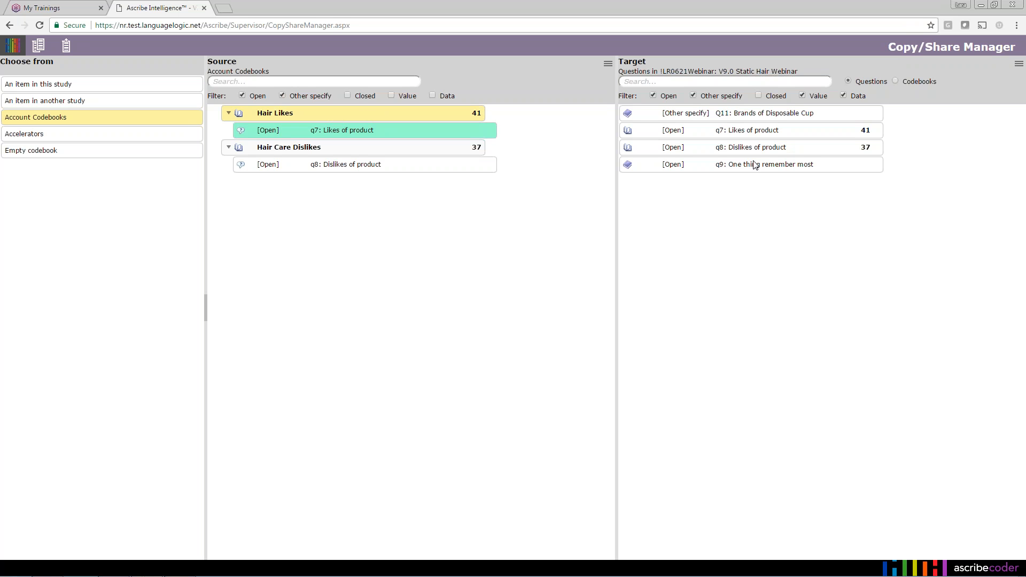
{"action": "left_click", "coordinate": [854, 171]}
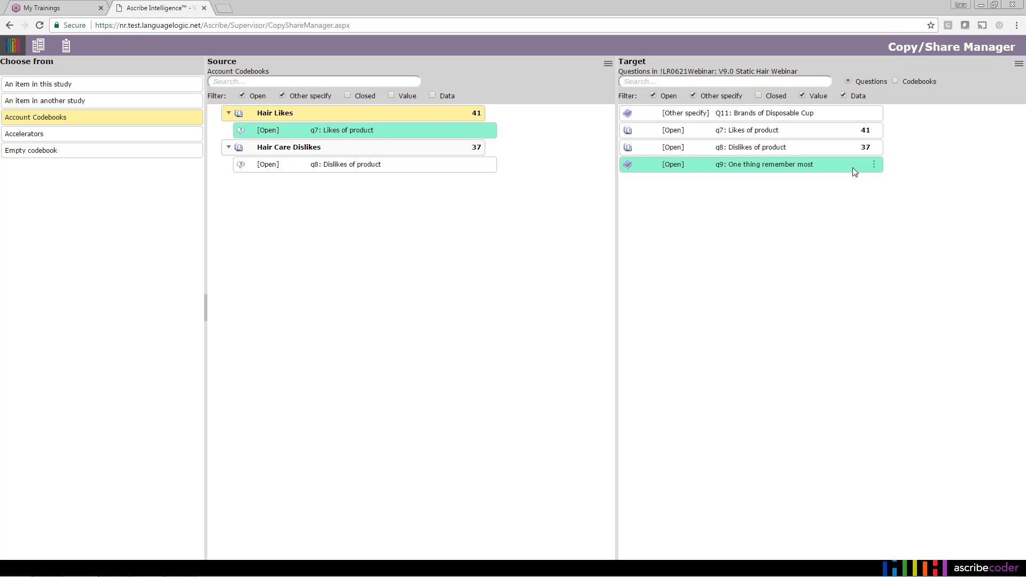
{"action": "left_click", "coordinate": [63, 47]}
{"action": "left_click", "coordinate": [39, 51]}
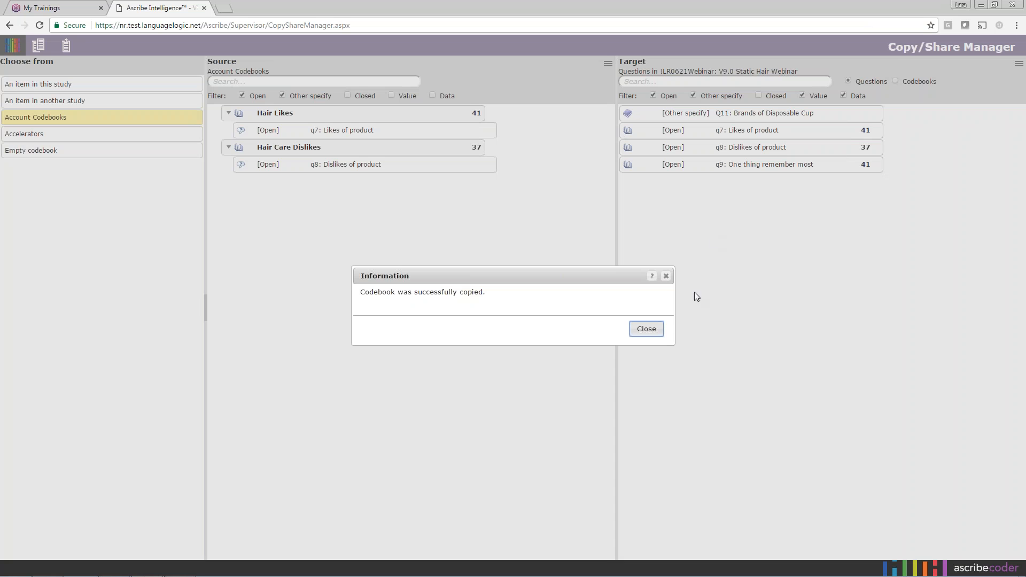
{"action": "left_click", "coordinate": [655, 330]}
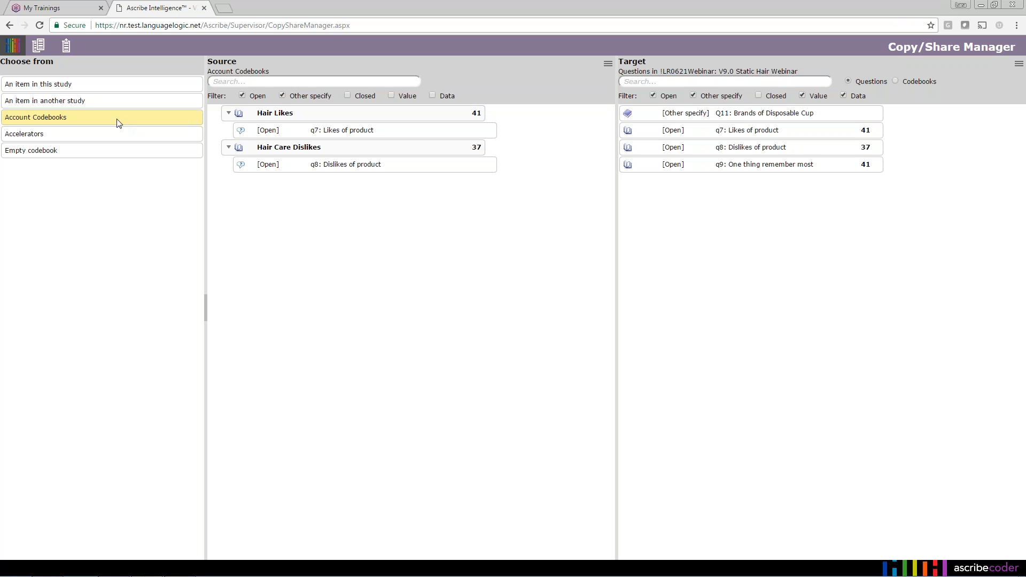
- Paste an empty codebook onto target questions q7, q8 and q9, clearing their codes
{"action": "left_click", "coordinate": [118, 155]}
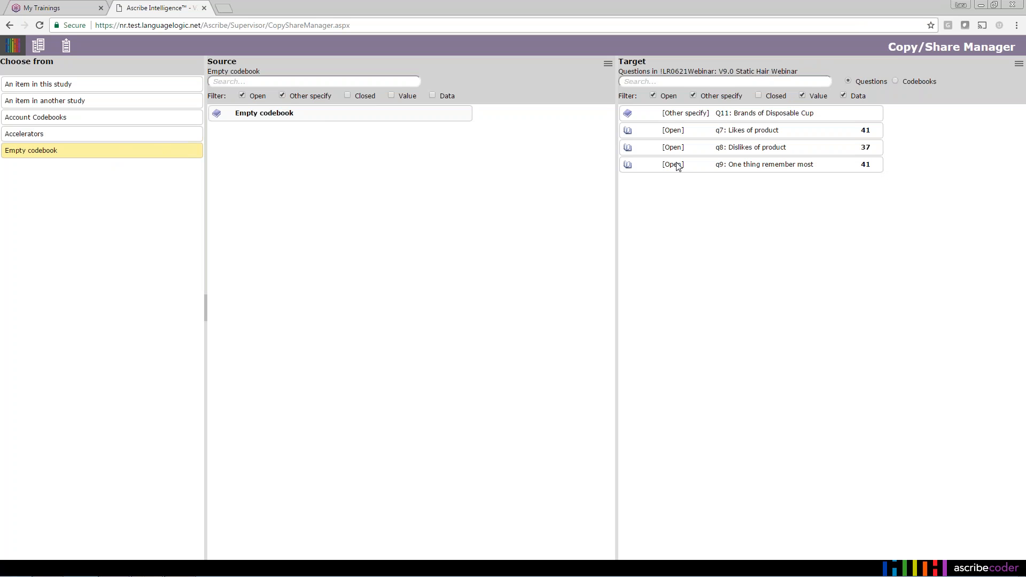
{"action": "left_click", "coordinate": [816, 130]}
{"action": "left_click", "coordinate": [818, 152], "text": "shift"}
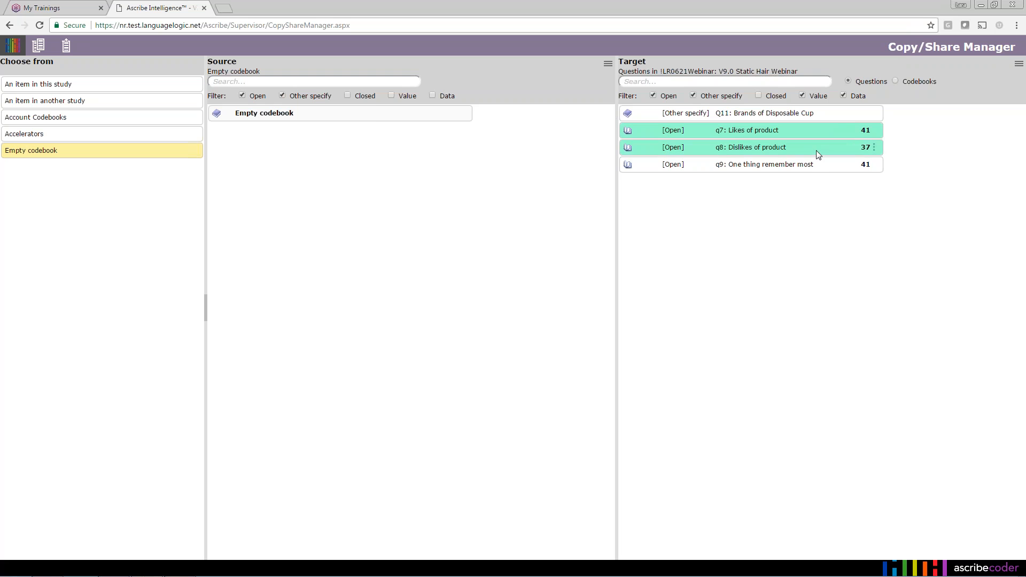
{"action": "left_click", "coordinate": [820, 164], "text": "shift"}
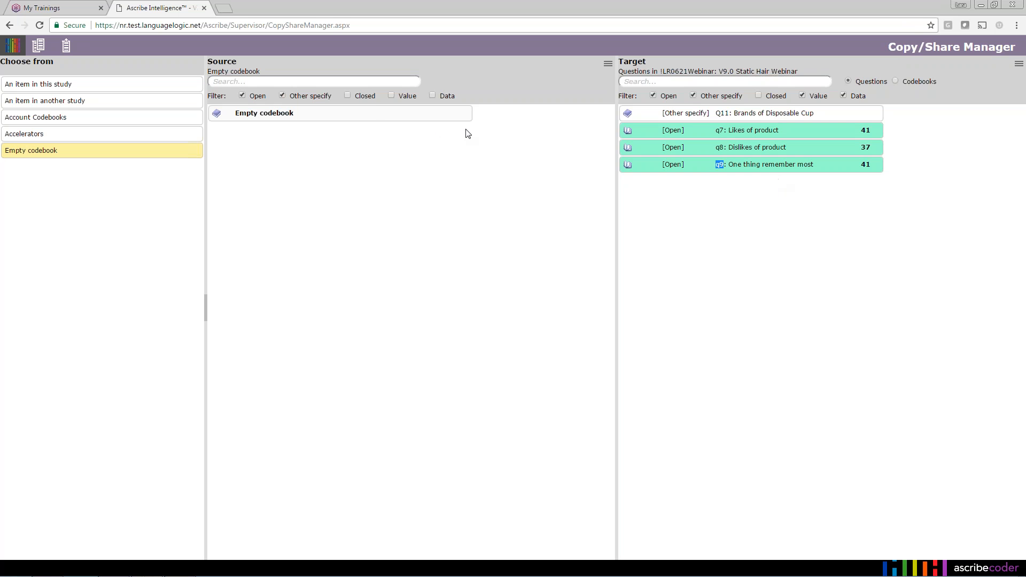
{"action": "left_click", "coordinate": [421, 114]}
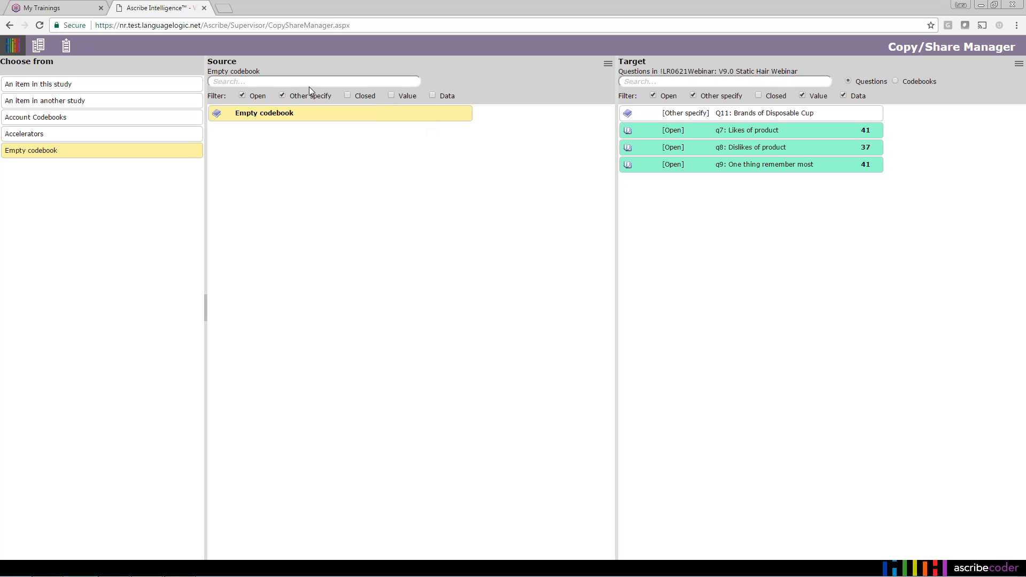
{"action": "left_click", "coordinate": [66, 47]}
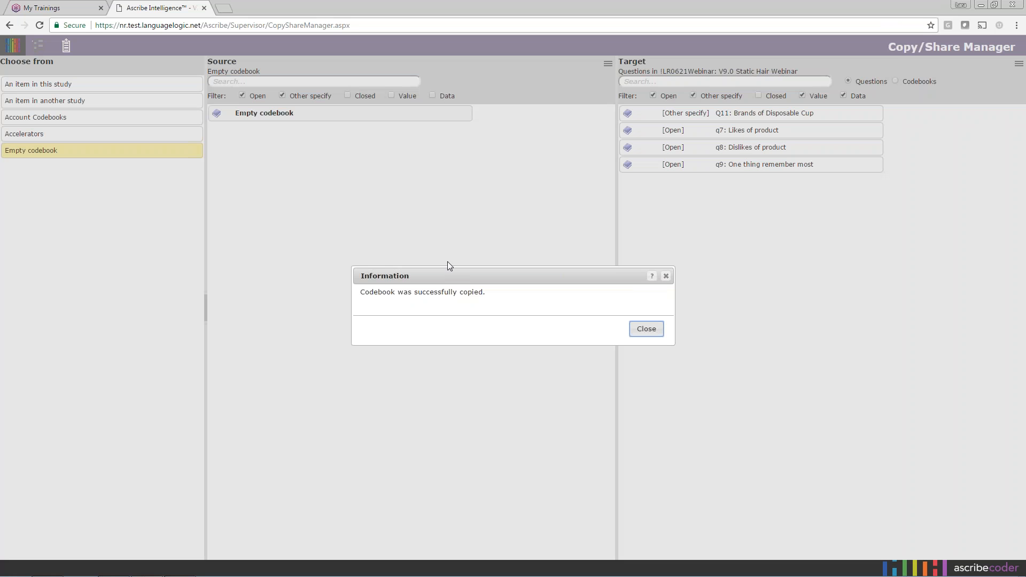
{"action": "left_click", "coordinate": [648, 330]}
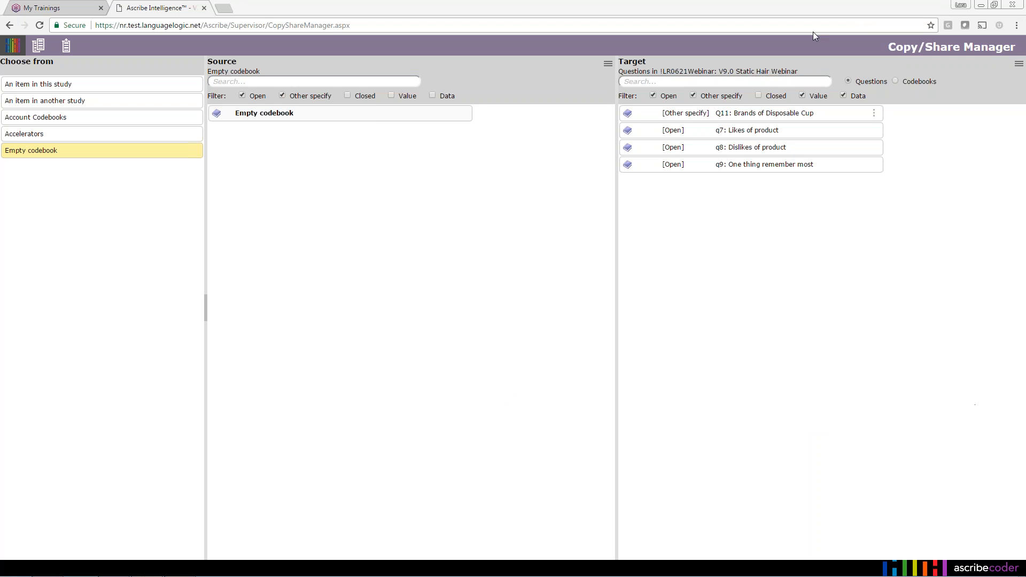
- Set the source to an item in another study, #0002: Static Hair Master-Numeric
{"action": "left_click", "coordinate": [872, 27]}
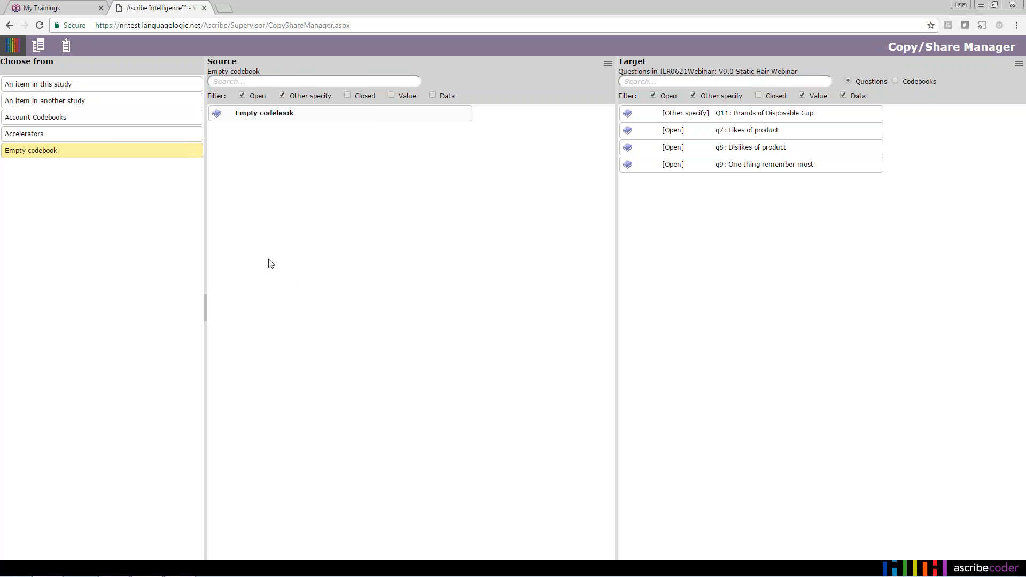
{"action": "left_click", "coordinate": [88, 102]}
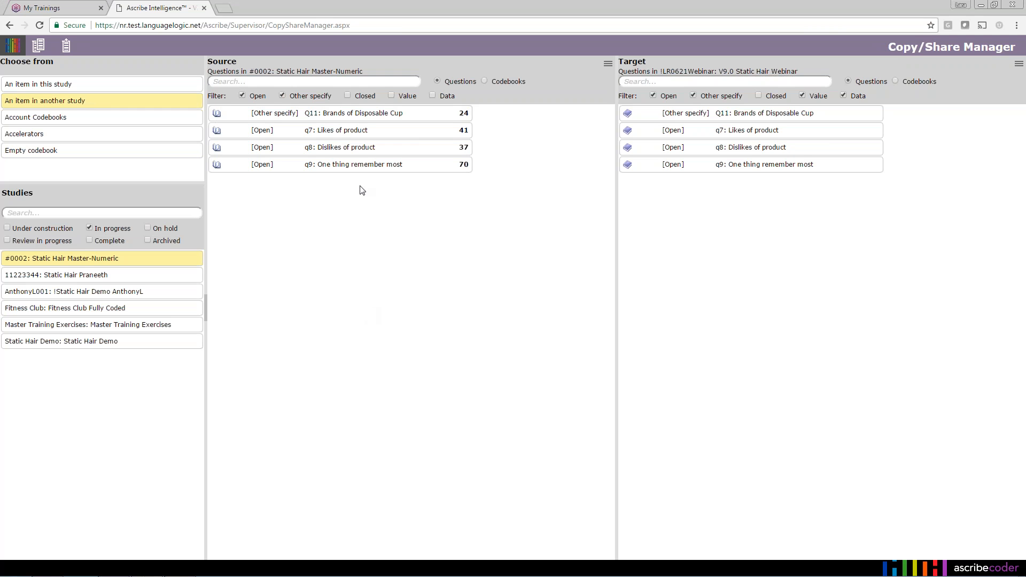
- Filter both the Source and Target question lists to show closed questions only
{"action": "left_click", "coordinate": [348, 95]}
{"action": "left_click", "coordinate": [282, 96]}
{"action": "left_click", "coordinate": [242, 96]}
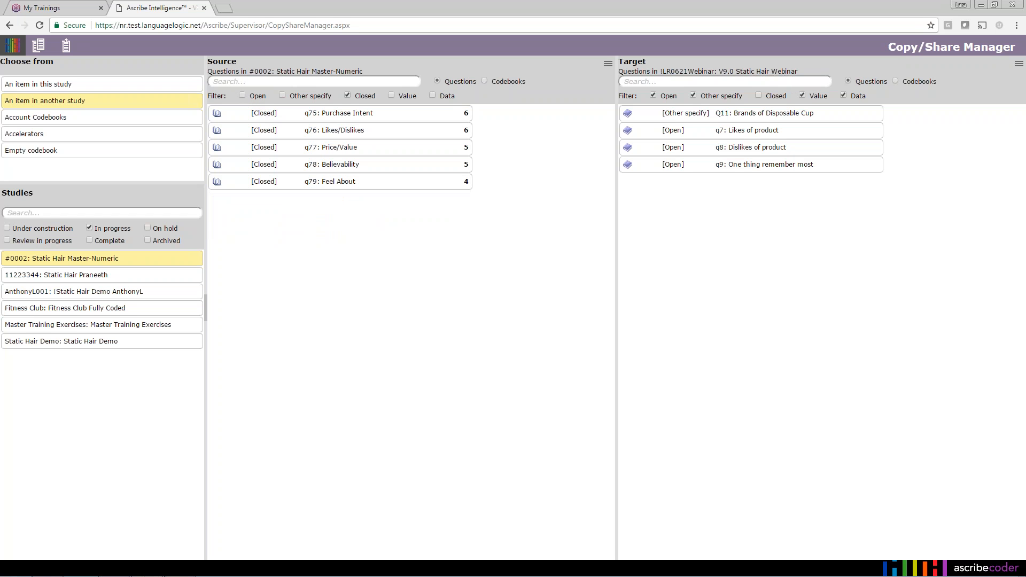
{"action": "left_click", "coordinate": [758, 96]}
{"action": "left_click", "coordinate": [694, 96]}
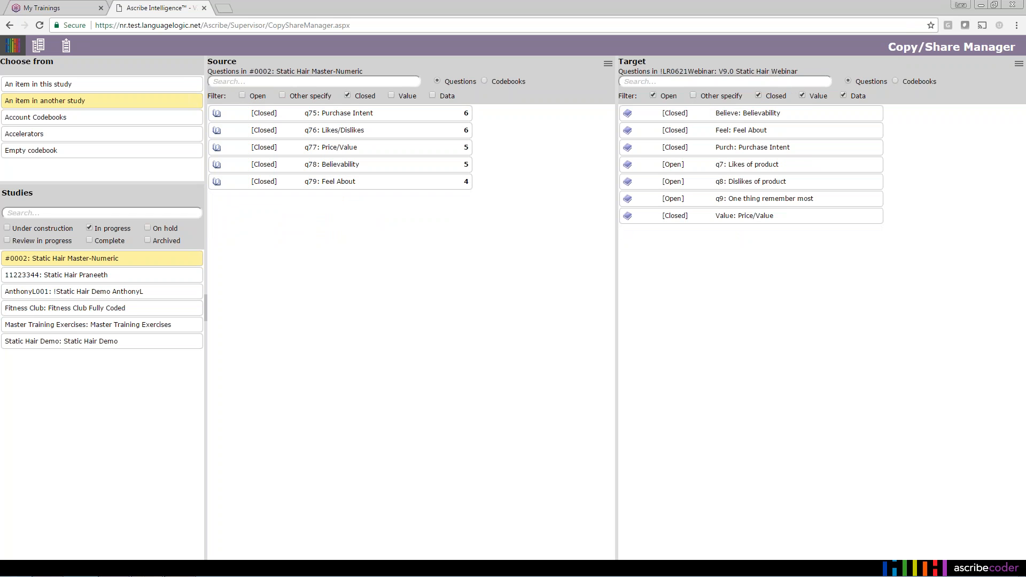
{"action": "left_click", "coordinate": [654, 97]}
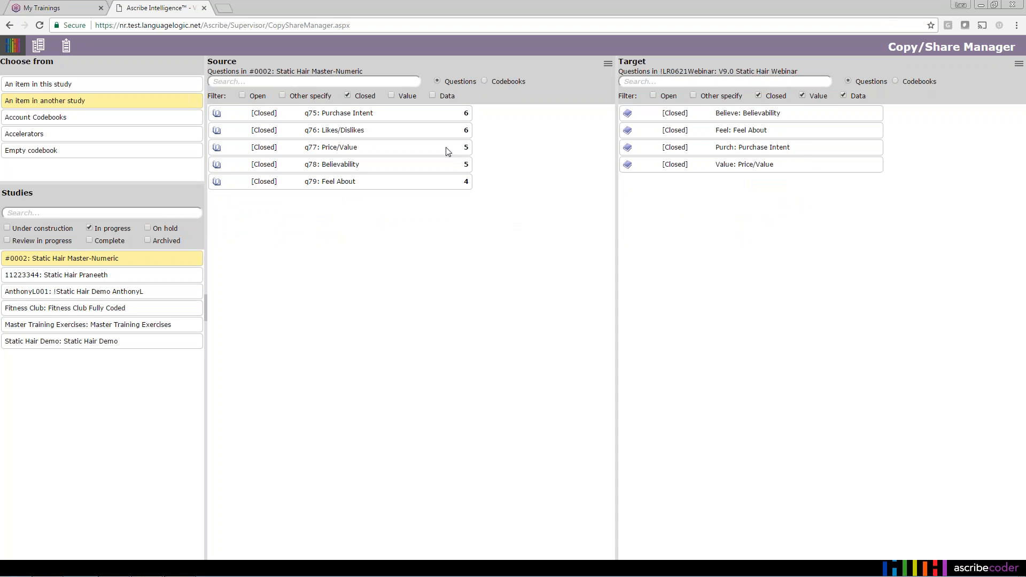
- Share the 6-code q76 Likes/Dislikes codebook with target questions Believe, Feel, Purch and Value
{"action": "left_click", "coordinate": [427, 137]}
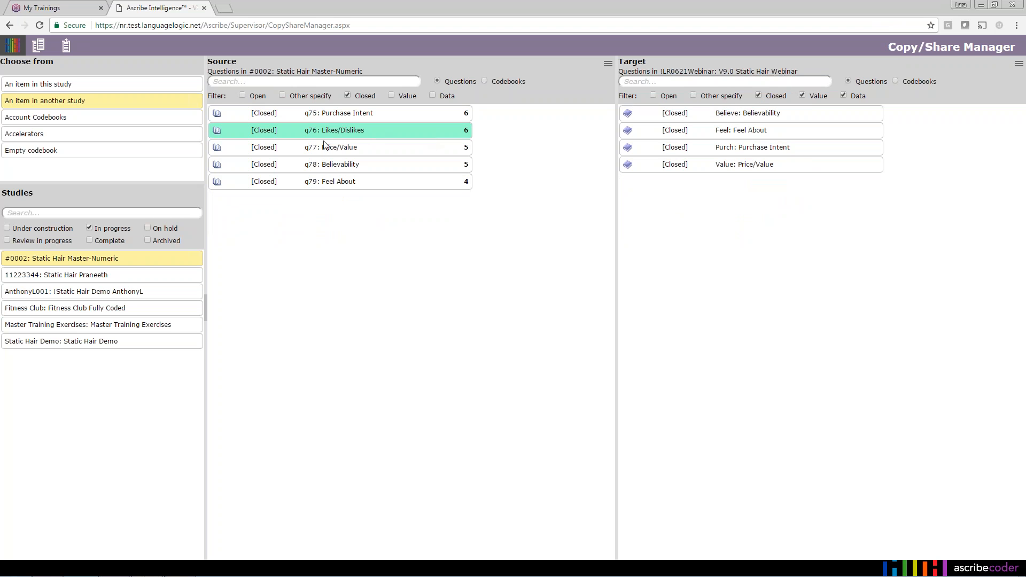
{"action": "left_click", "coordinate": [466, 131]}
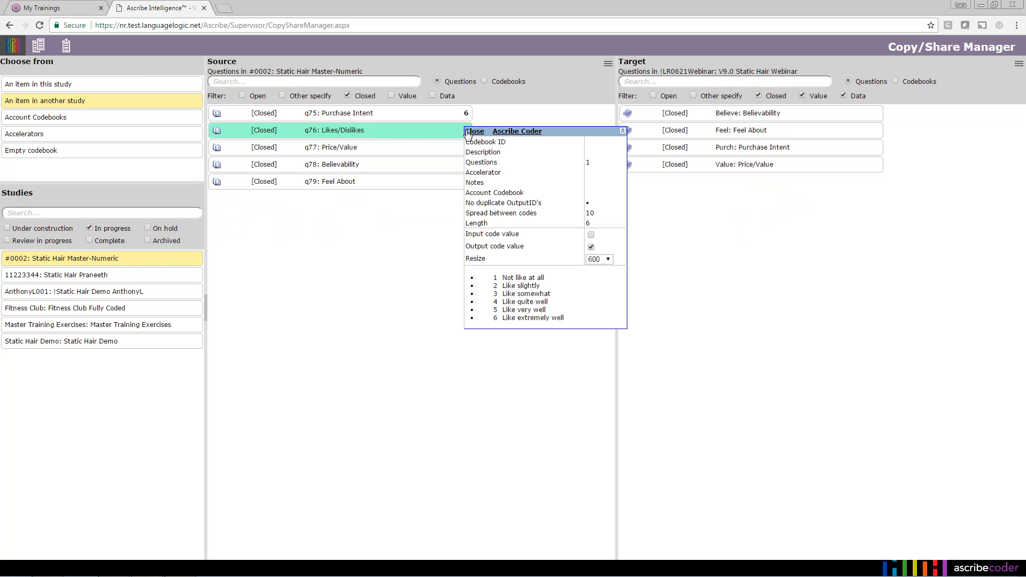
{"action": "left_click", "coordinate": [479, 133]}
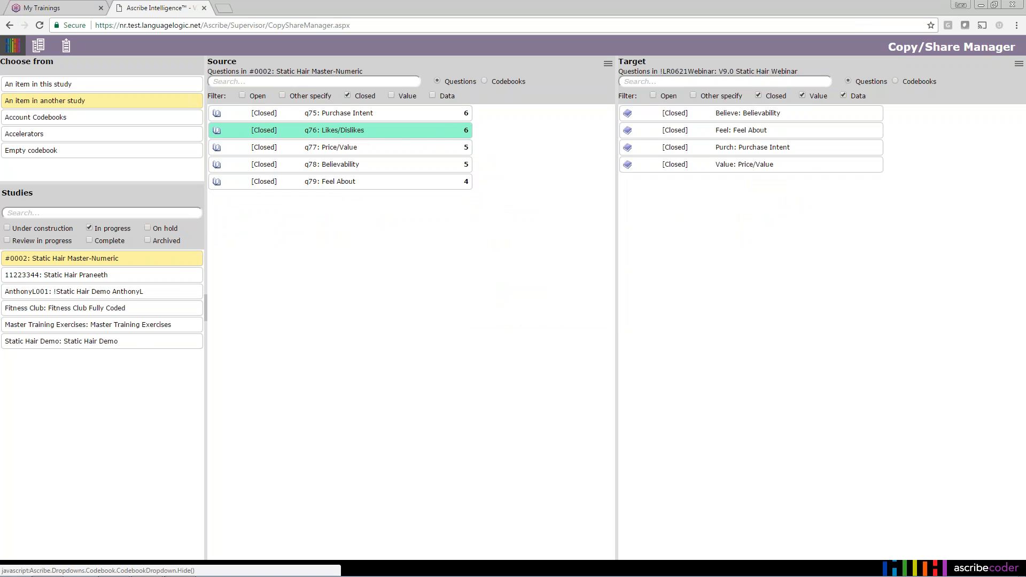
{"action": "left_click", "coordinate": [760, 119]}
{"action": "double_click", "coordinate": [766, 134]}
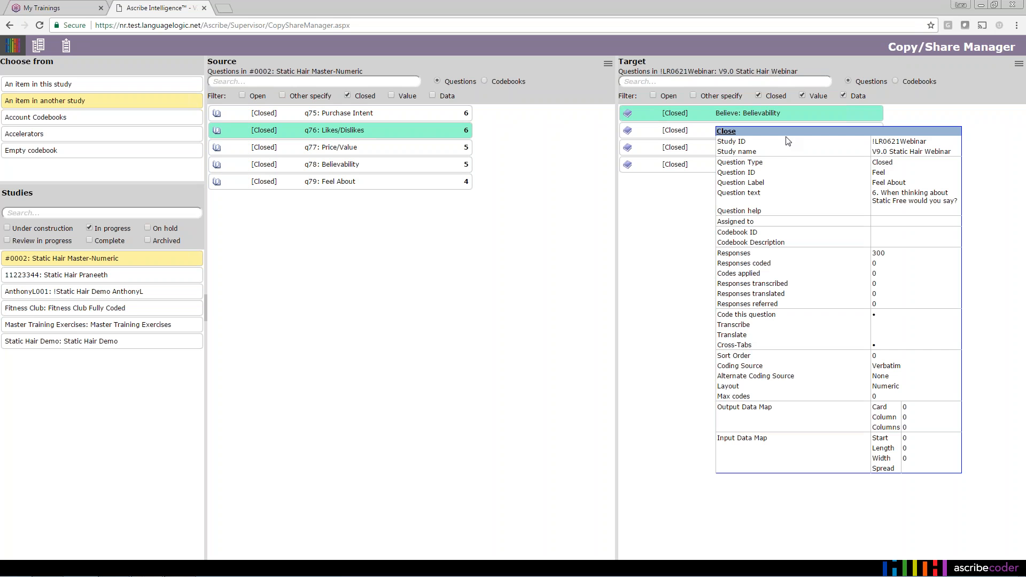
{"action": "left_click", "coordinate": [729, 130]}
{"action": "left_click", "coordinate": [826, 133]}
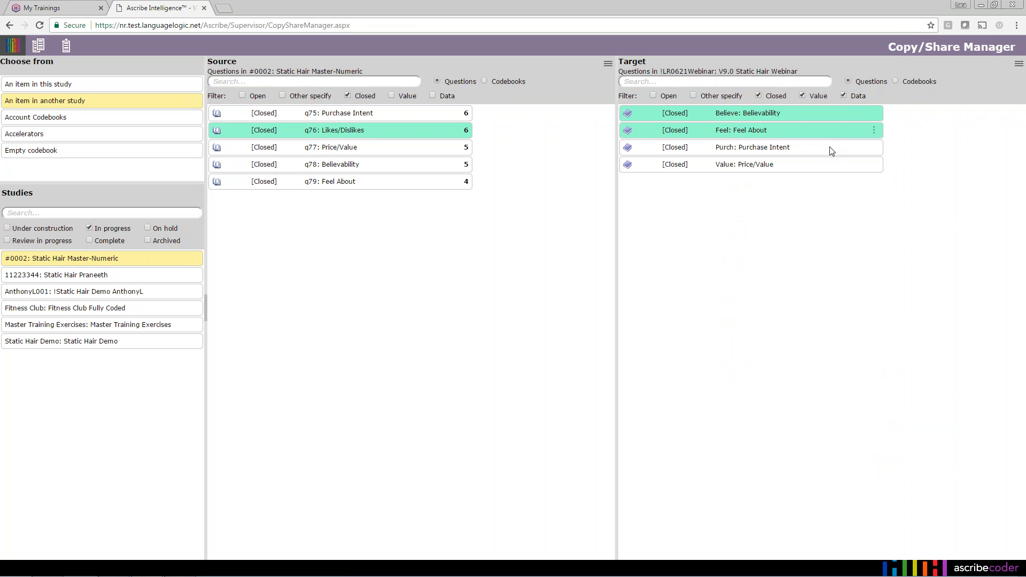
{"action": "left_click", "coordinate": [831, 151]}
{"action": "left_click", "coordinate": [832, 167]}
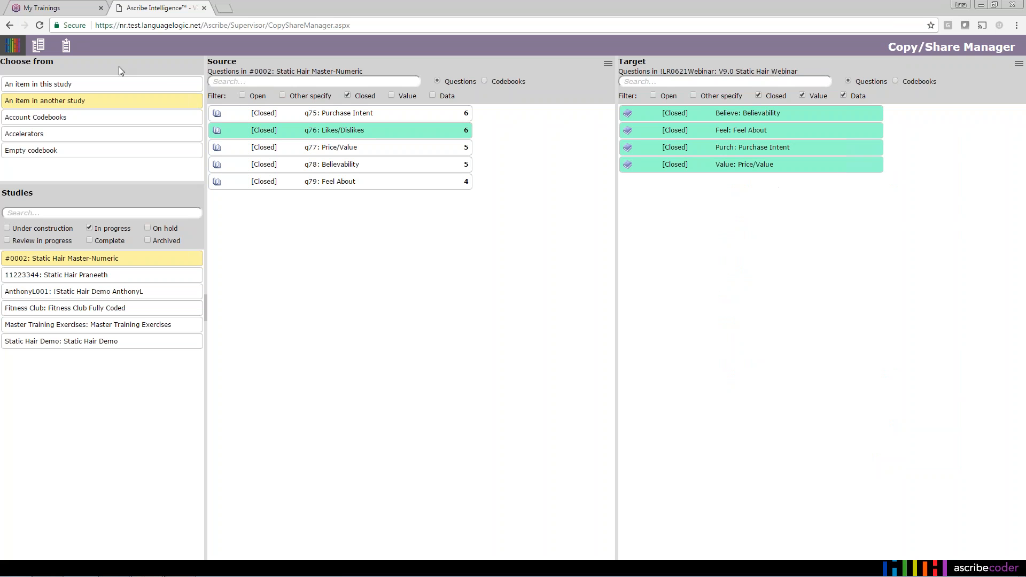
{"action": "left_click", "coordinate": [67, 47]}
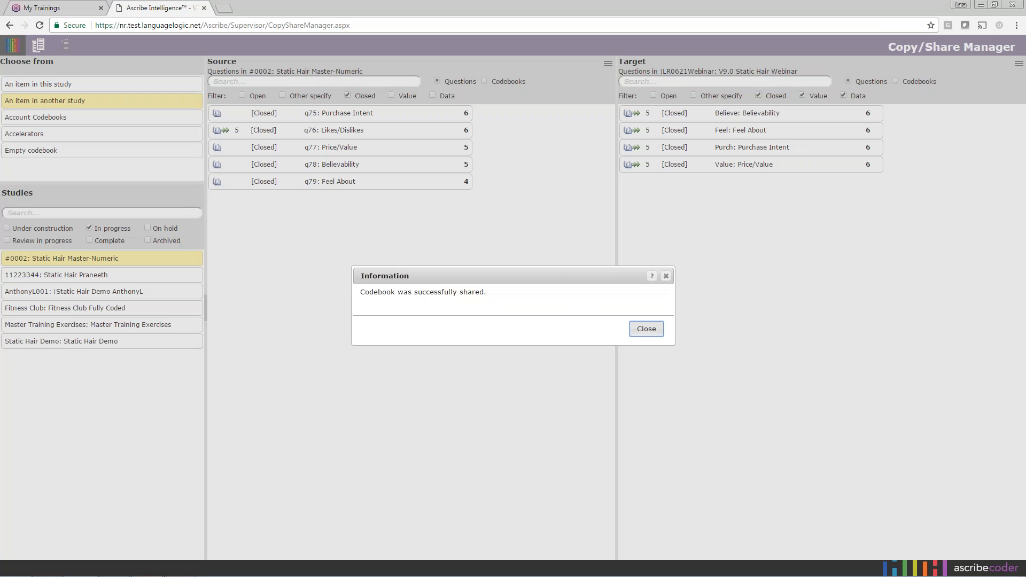
- Dismiss the share confirmation and review q76's share details listing the four webinar questions
{"action": "left_click", "coordinate": [636, 330]}
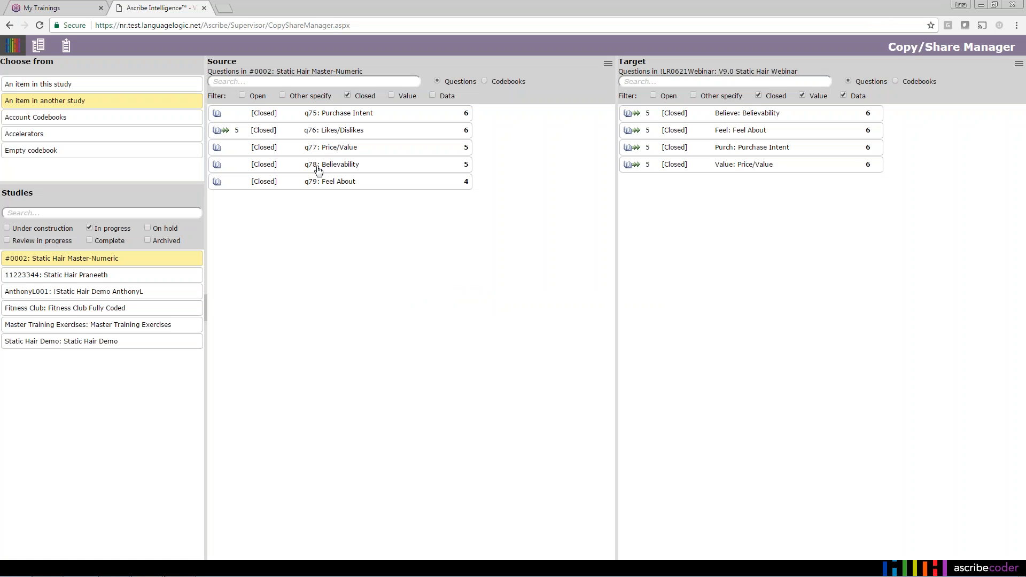
{"action": "left_click", "coordinate": [234, 131]}
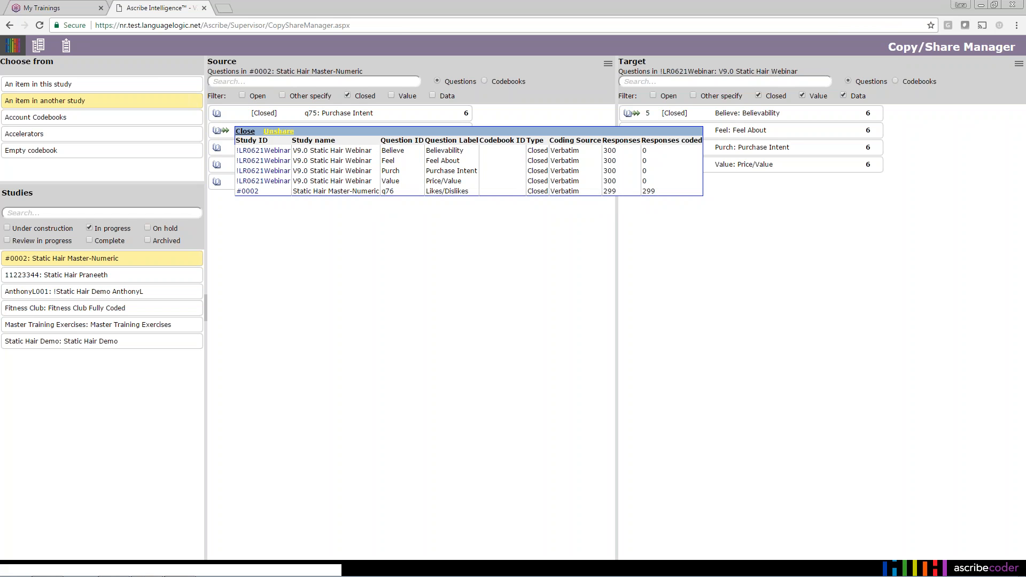
{"action": "left_click", "coordinate": [250, 131]}
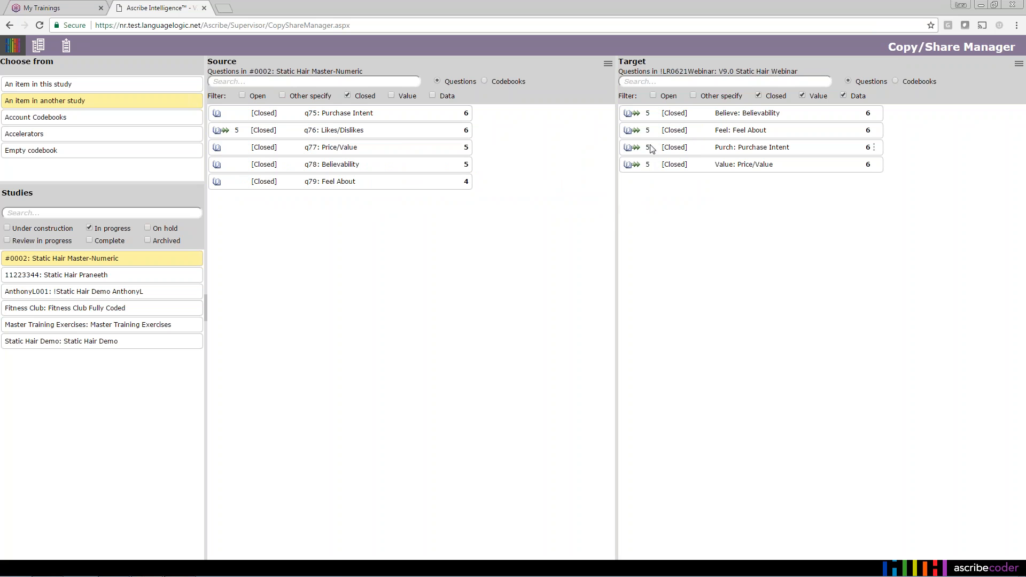
{"action": "left_click", "coordinate": [650, 116]}
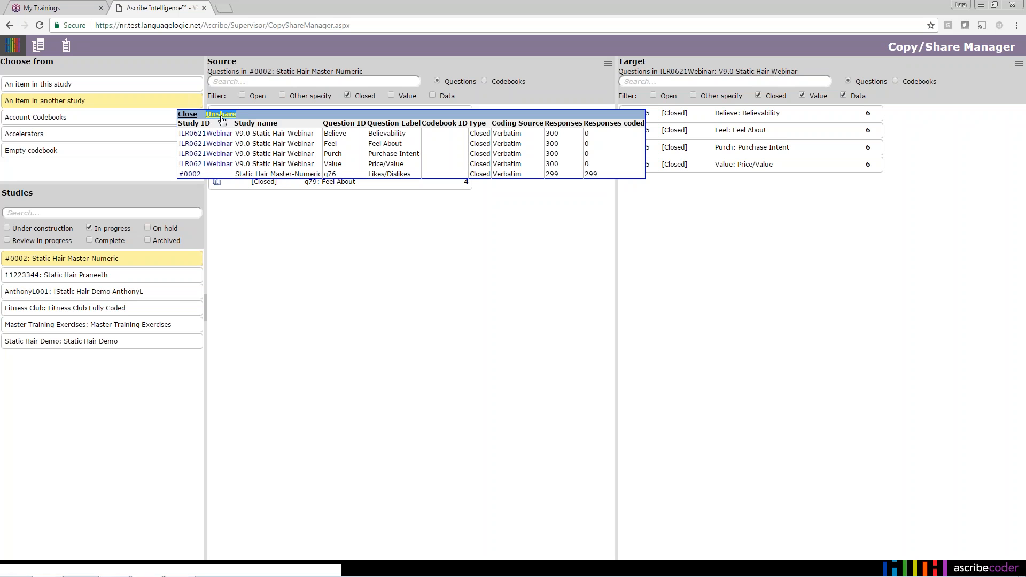
{"action": "left_click", "coordinate": [187, 115]}
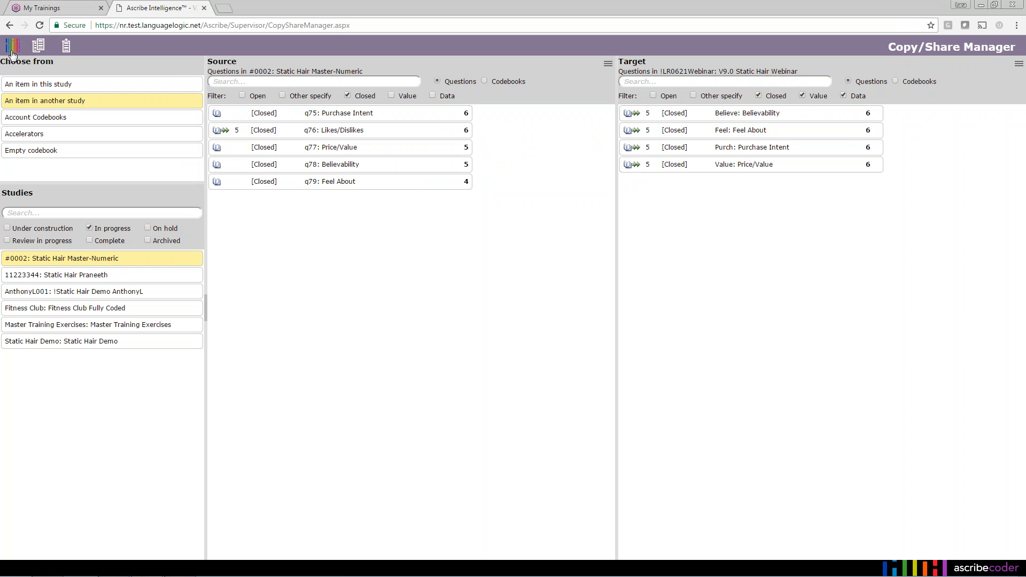
- Go to the webinar study's Questions page from the Ascribe logo menu
{"action": "mouse_move", "coordinate": [14, 53]}
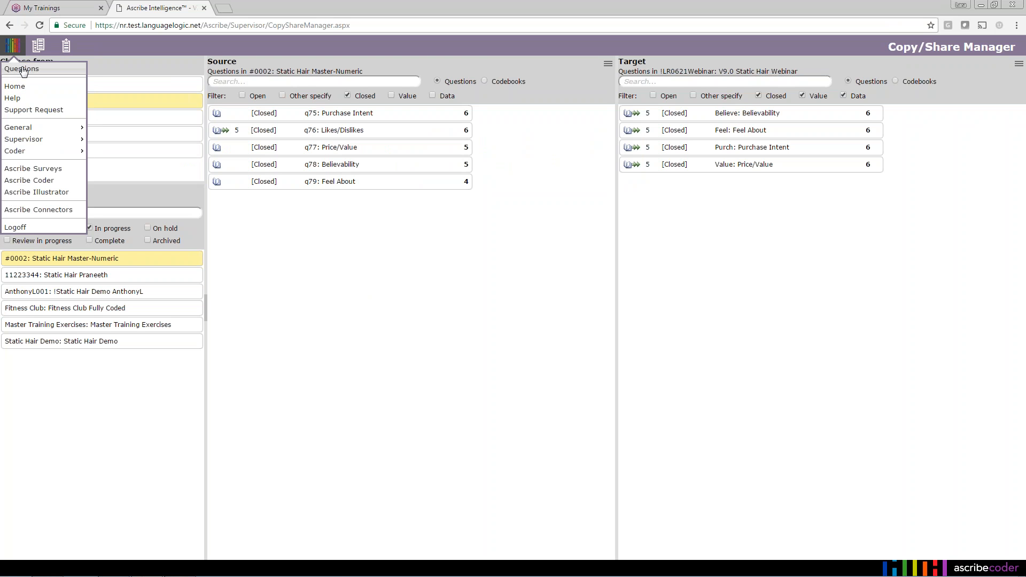
{"action": "left_click", "coordinate": [22, 69]}
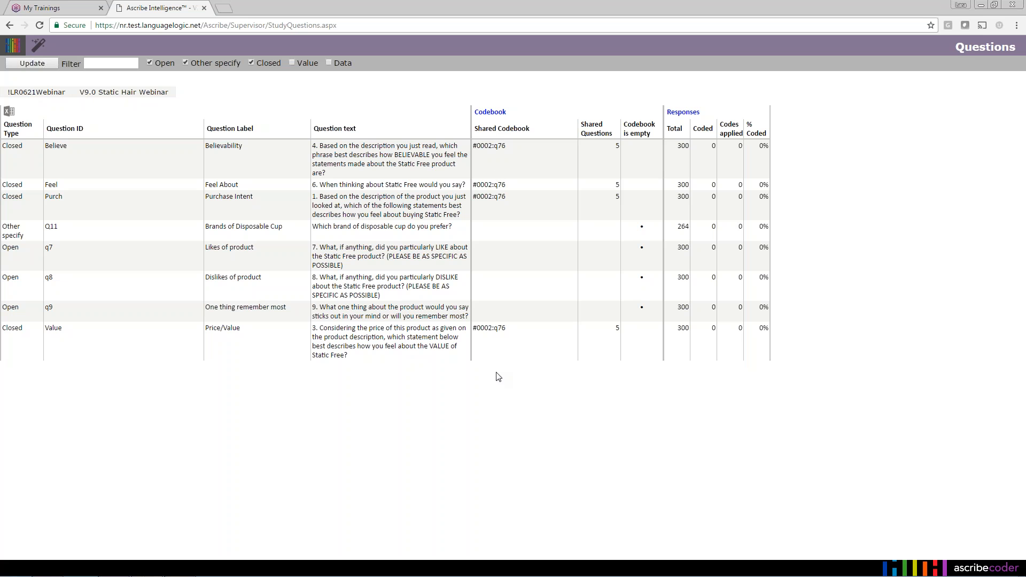
- Unshare Believe from #0002: q76 while keeping its shares with Feel, Value and Purch
{"action": "right_click", "coordinate": [397, 161]}
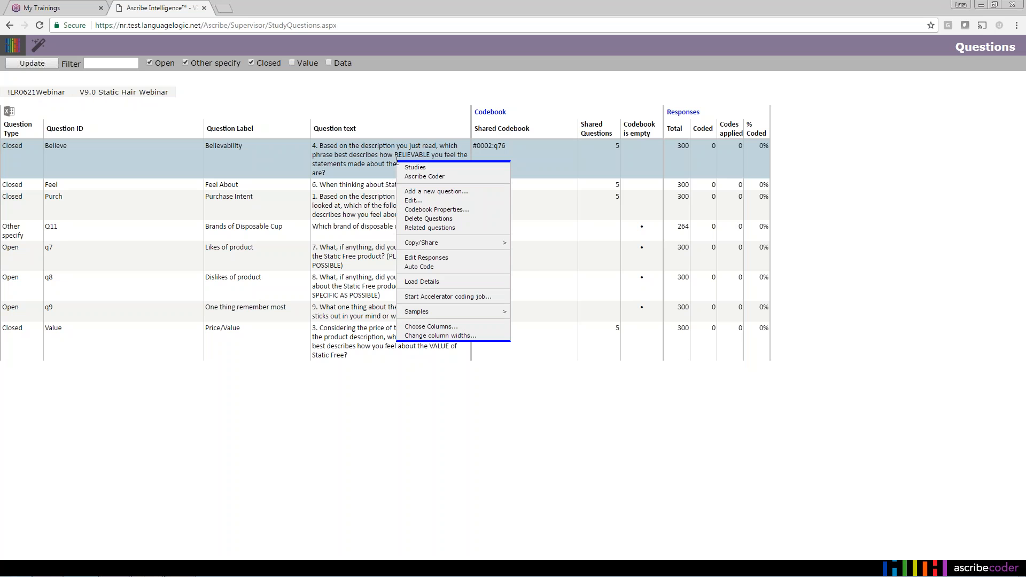
{"action": "mouse_move", "coordinate": [467, 242]}
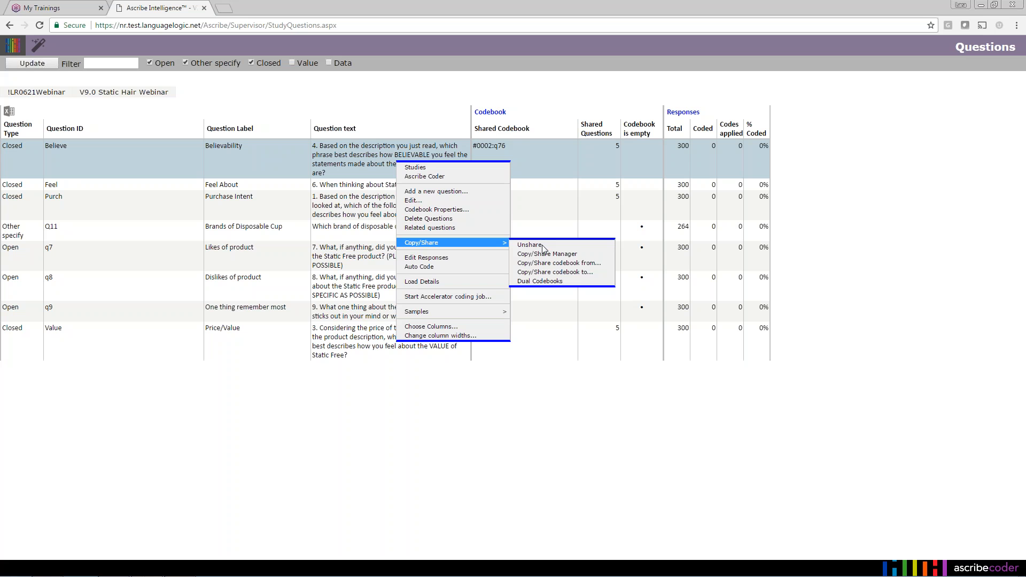
{"action": "left_click", "coordinate": [543, 244]}
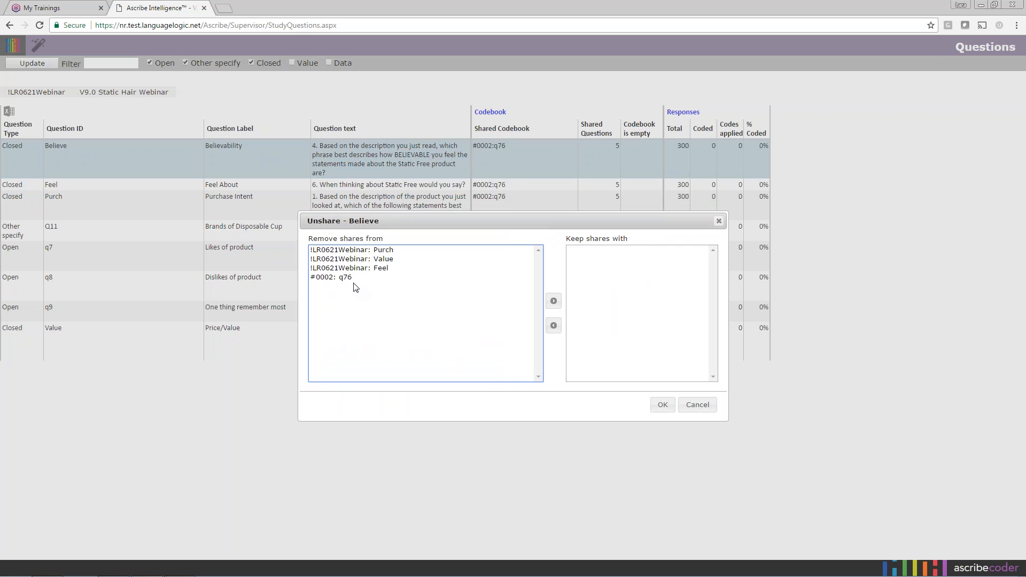
{"action": "left_click", "coordinate": [380, 270]}
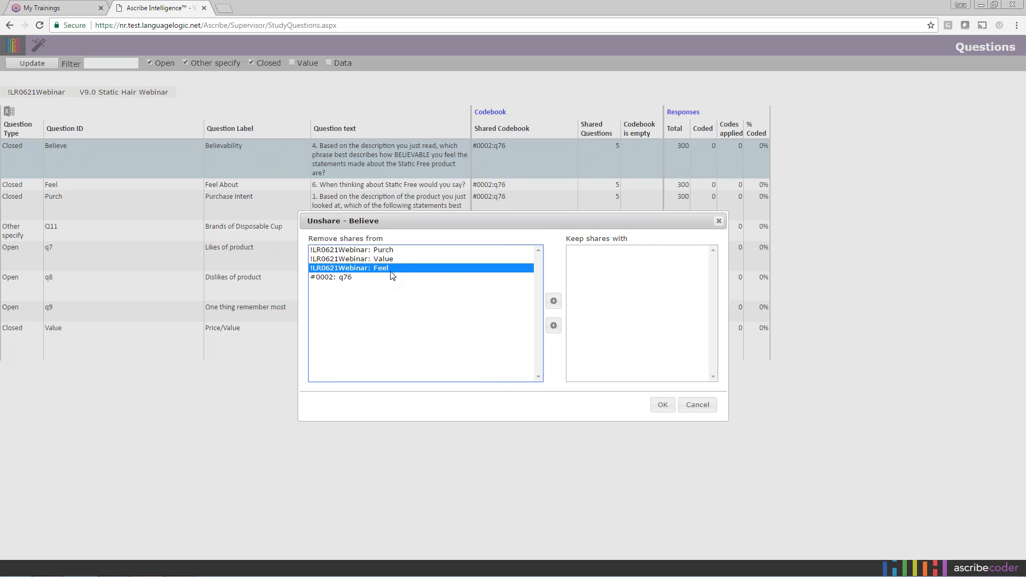
{"action": "left_click", "coordinate": [554, 301]}
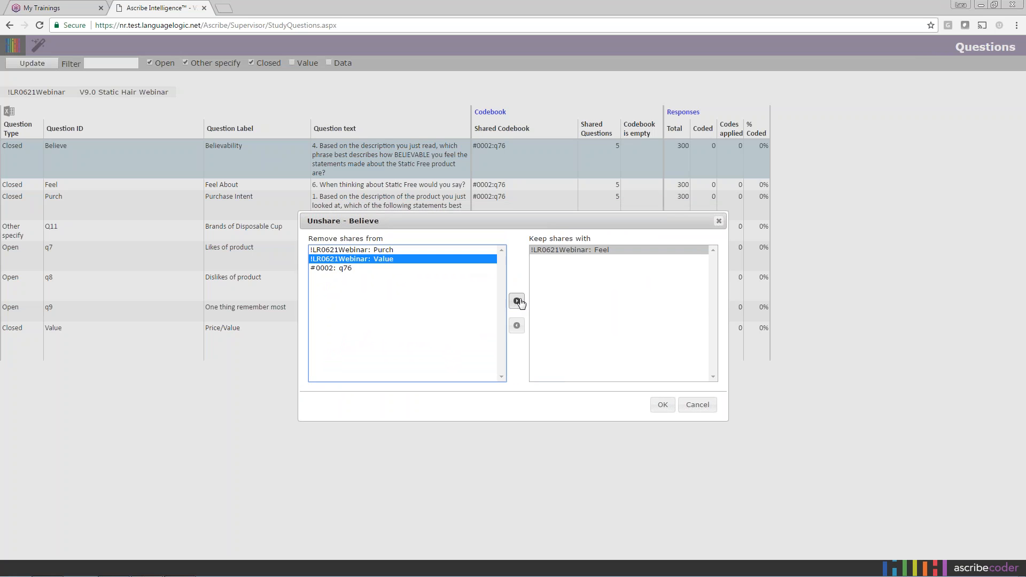
{"action": "left_click", "coordinate": [519, 302]}
{"action": "left_click", "coordinate": [447, 251]}
{"action": "left_click", "coordinate": [509, 300]}
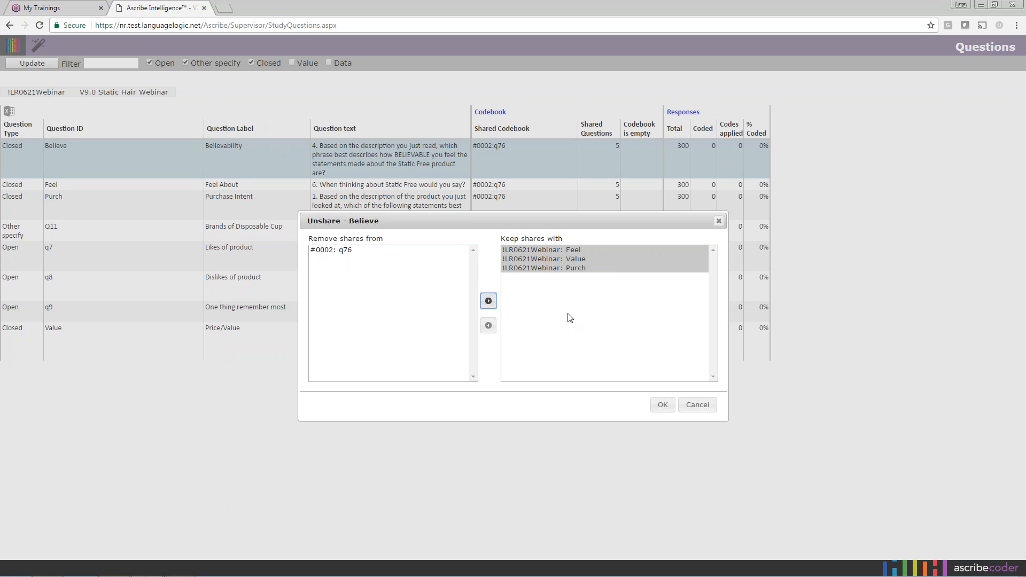
{"action": "left_click", "coordinate": [662, 406]}
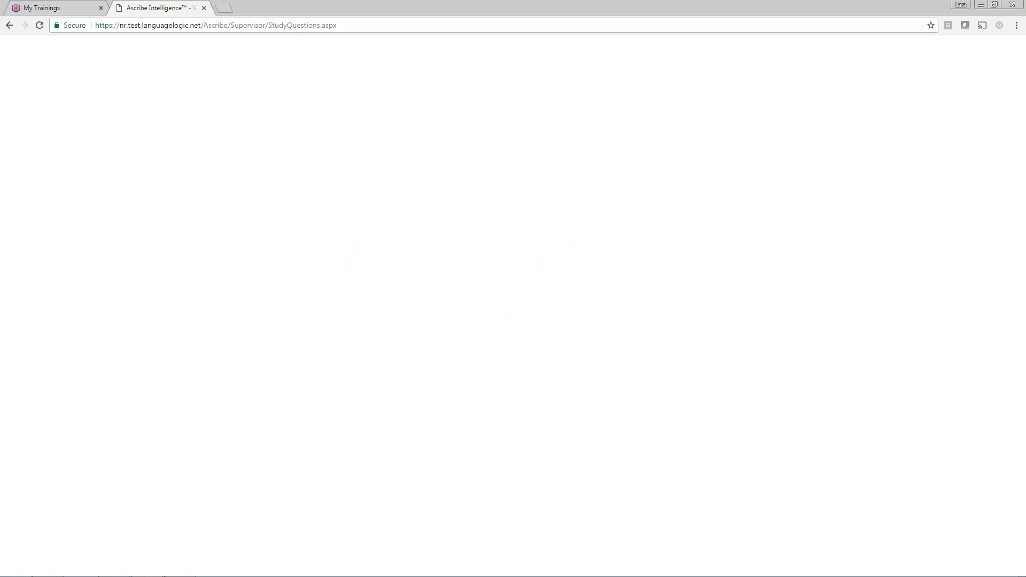
- Check the questions sharing Believe's codebook, then bring up the Believe row's context menu
{"action": "left_click", "coordinate": [619, 149]}
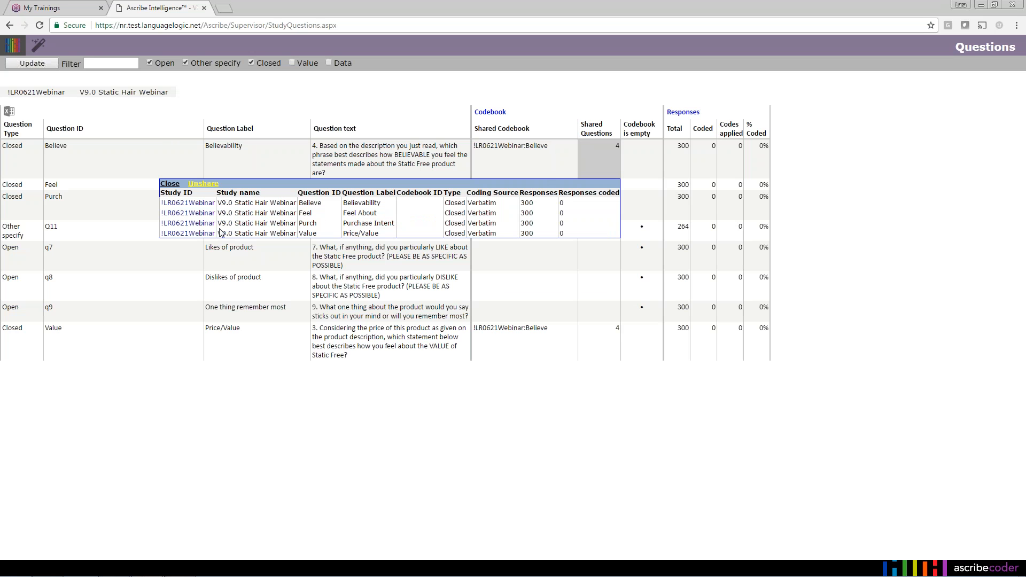
{"action": "left_click", "coordinate": [171, 184]}
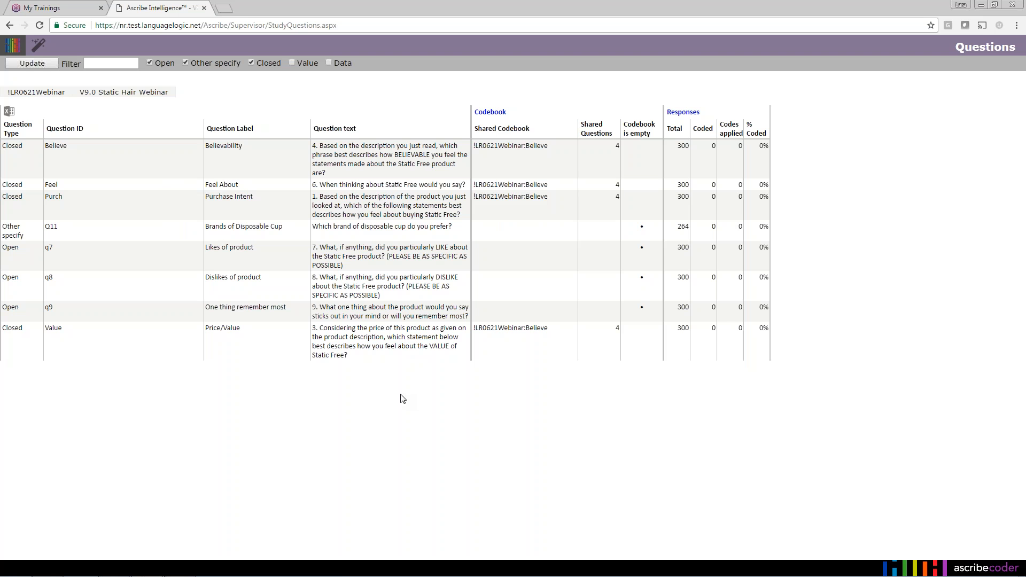
{"action": "right_click", "coordinate": [428, 169]}
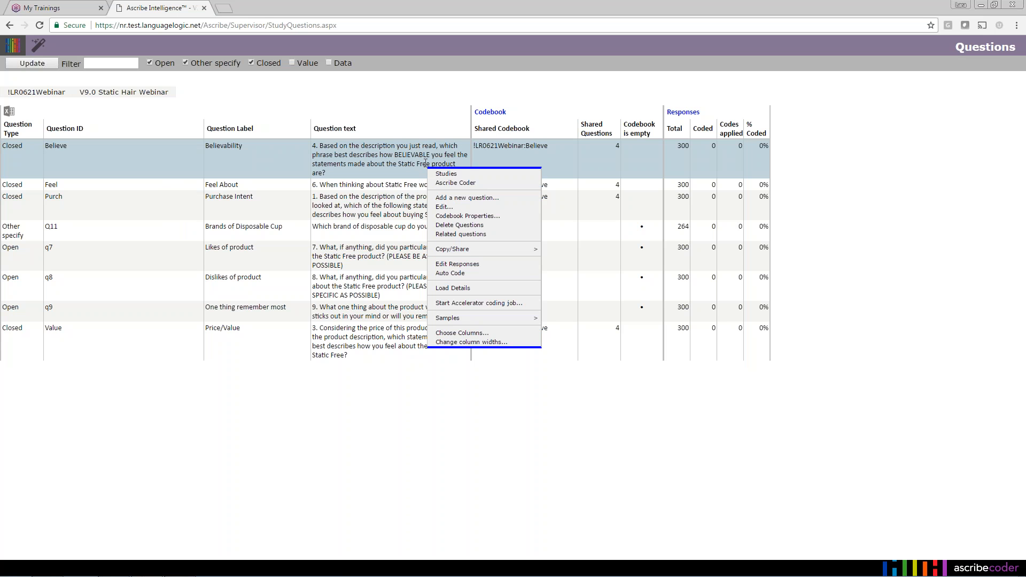
{"action": "mouse_move", "coordinate": [461, 250]}
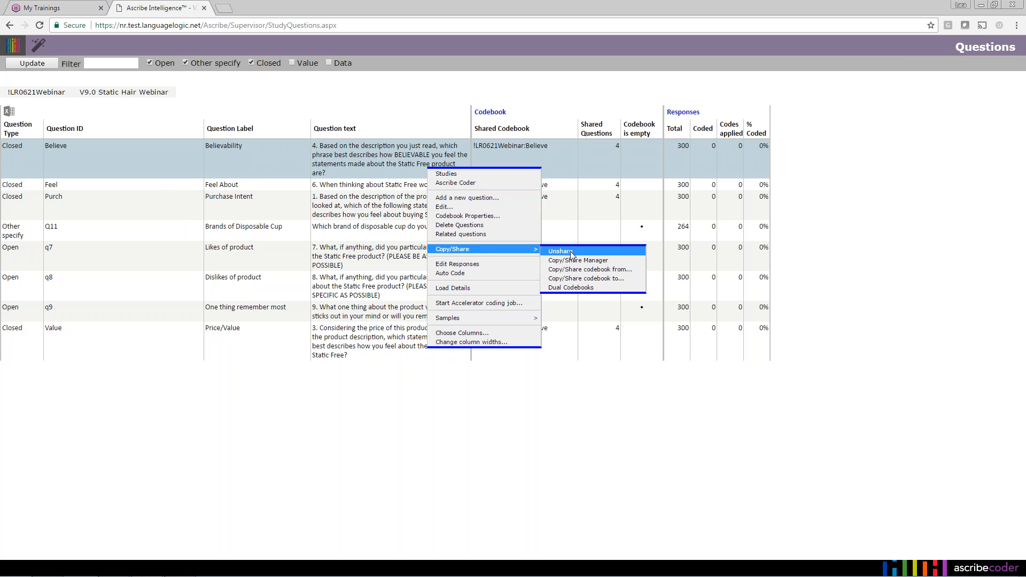
{"action": "left_click", "coordinate": [307, 437]}
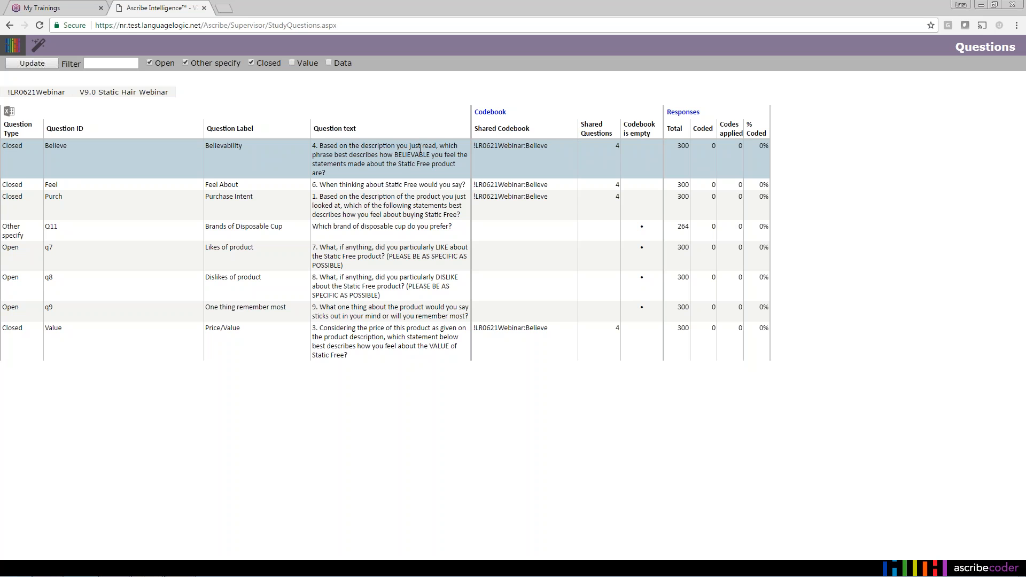
{"action": "right_click", "coordinate": [391, 158]}
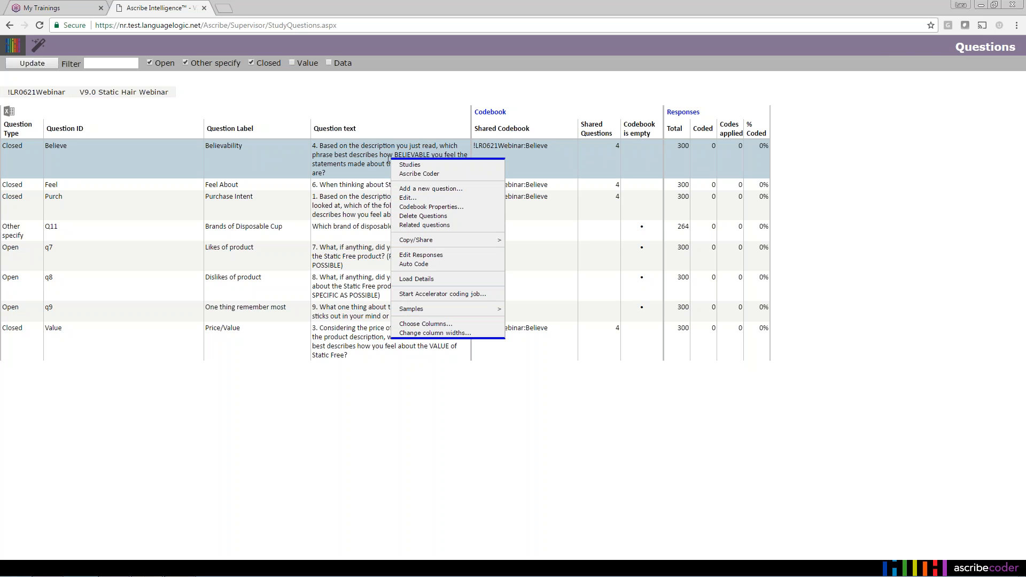
- Set Believe's codebook spread to 1, ID 'Rating Codebook', and mark it an Account Codebook
{"action": "left_click", "coordinate": [442, 208]}
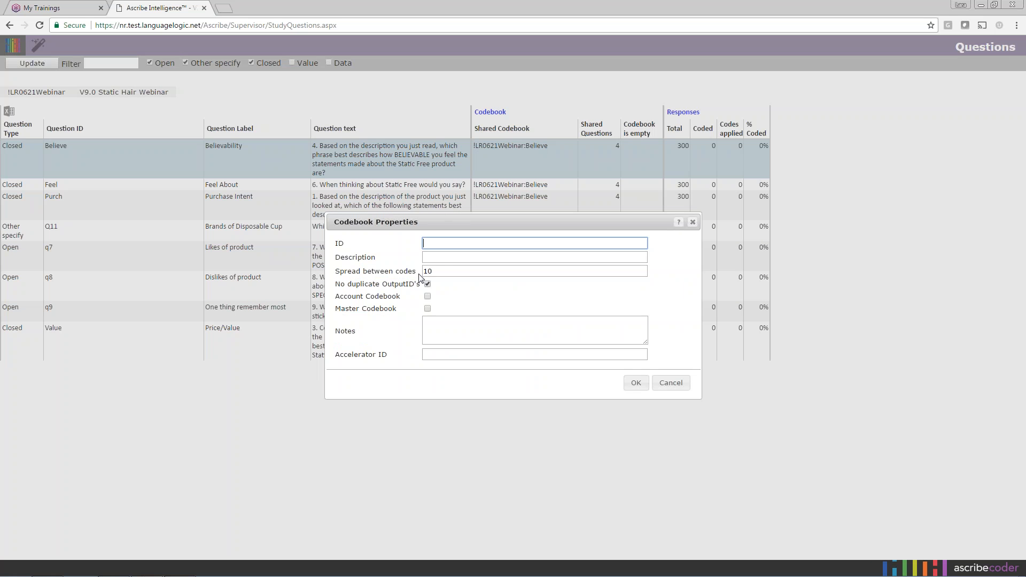
{"action": "left_click_drag", "start_coordinate": [495, 271], "coordinate": [381, 273]}
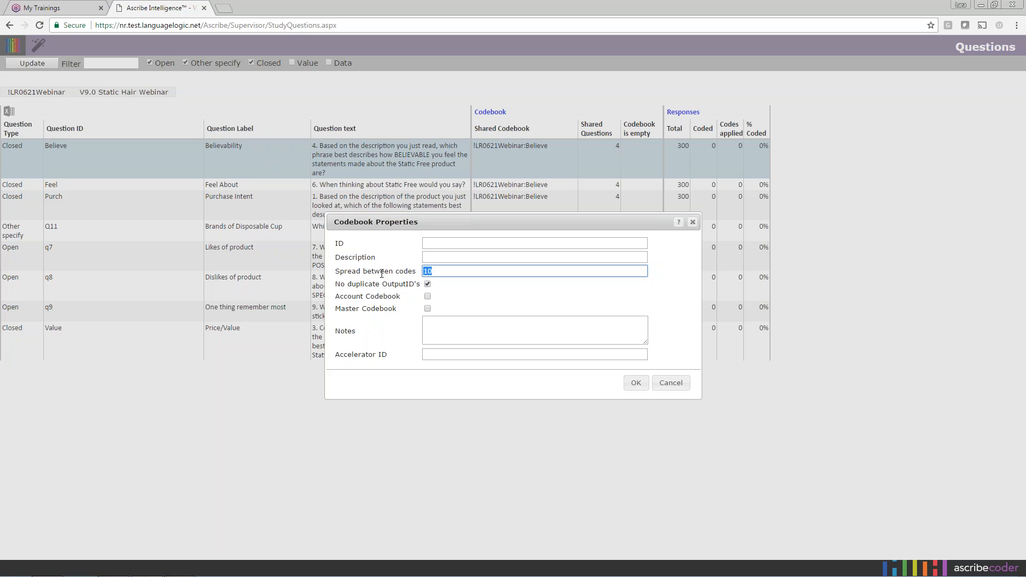
{"action": "type", "text": "1"}
{"action": "left_click", "coordinate": [433, 243]}
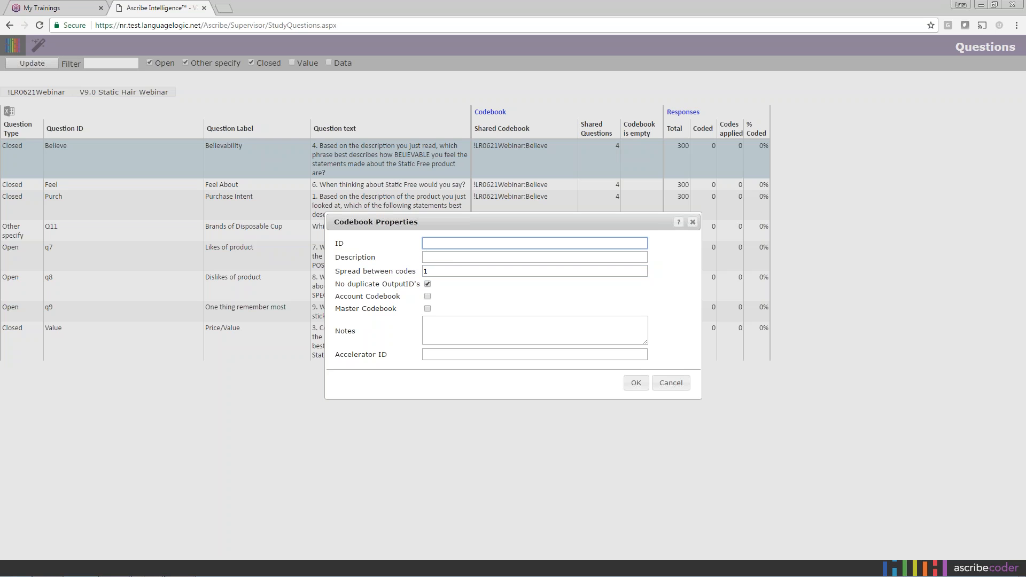
{"action": "type", "text": "Rating Codeo"}
{"action": "type", "text": "ook"}
{"action": "left_click", "coordinate": [428, 296]}
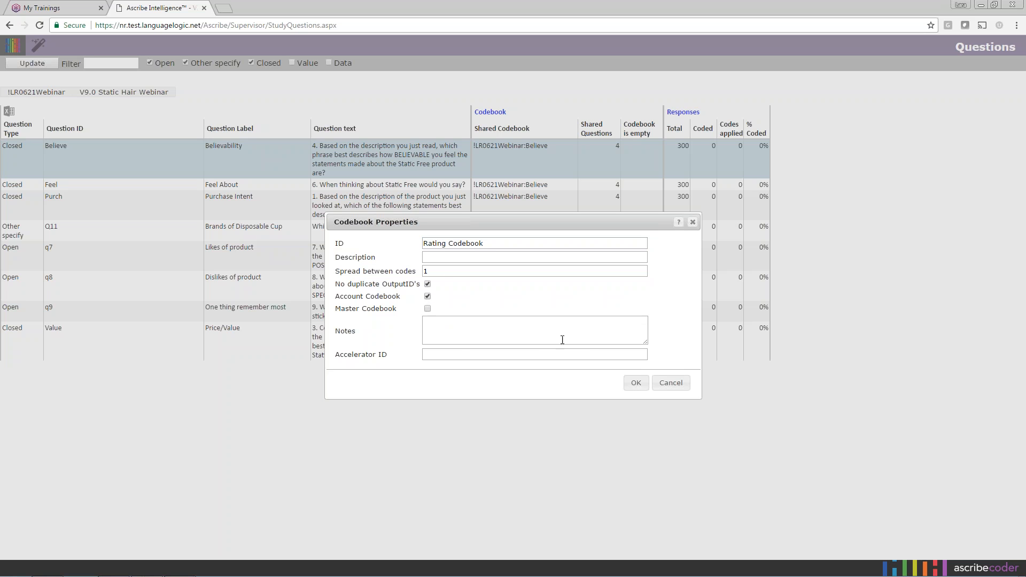
{"action": "left_click", "coordinate": [636, 383]}
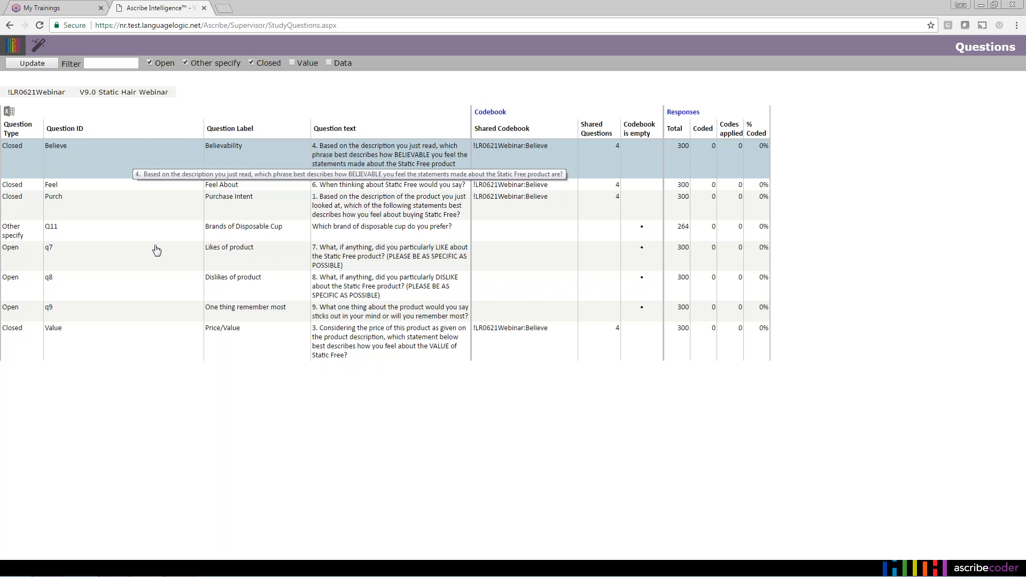
- From Purch, open the Copy/Share Manager on Account Codebooks and view Rating Codebook's details
{"action": "right_click", "coordinate": [404, 202]}
{"action": "mouse_move", "coordinate": [461, 284]}
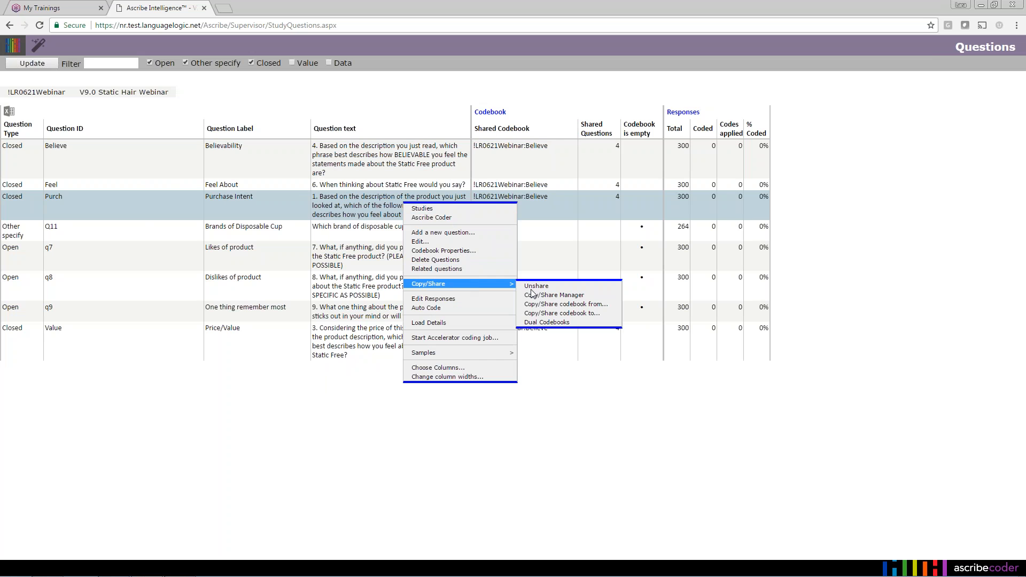
{"action": "left_click", "coordinate": [536, 295]}
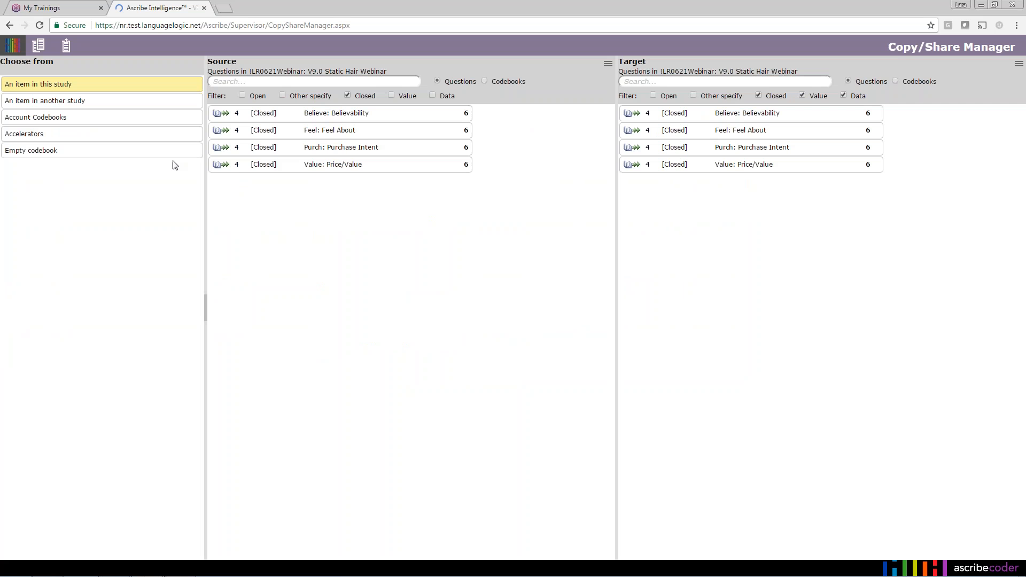
{"action": "left_click", "coordinate": [88, 120]}
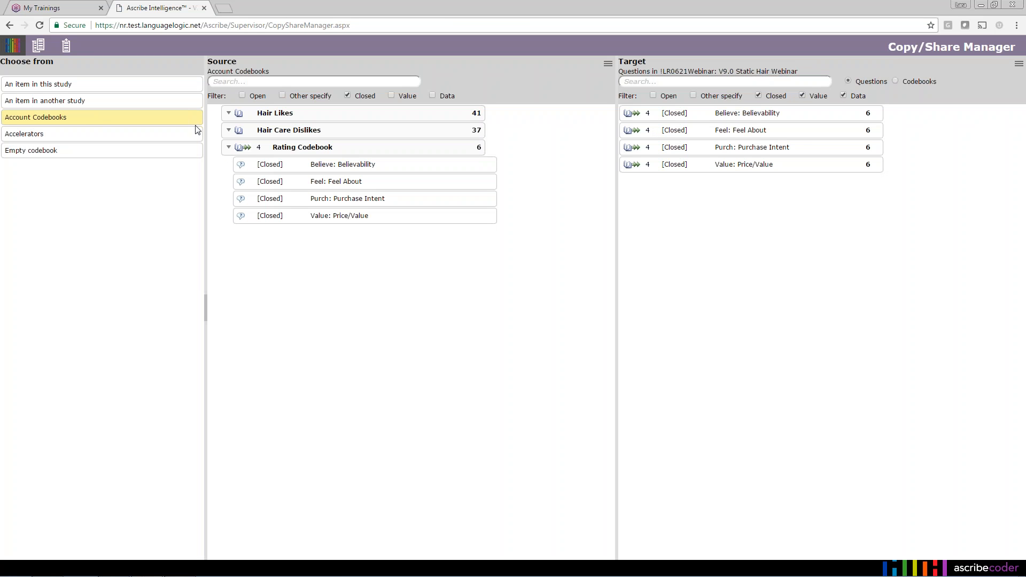
{"action": "left_click", "coordinate": [316, 151]}
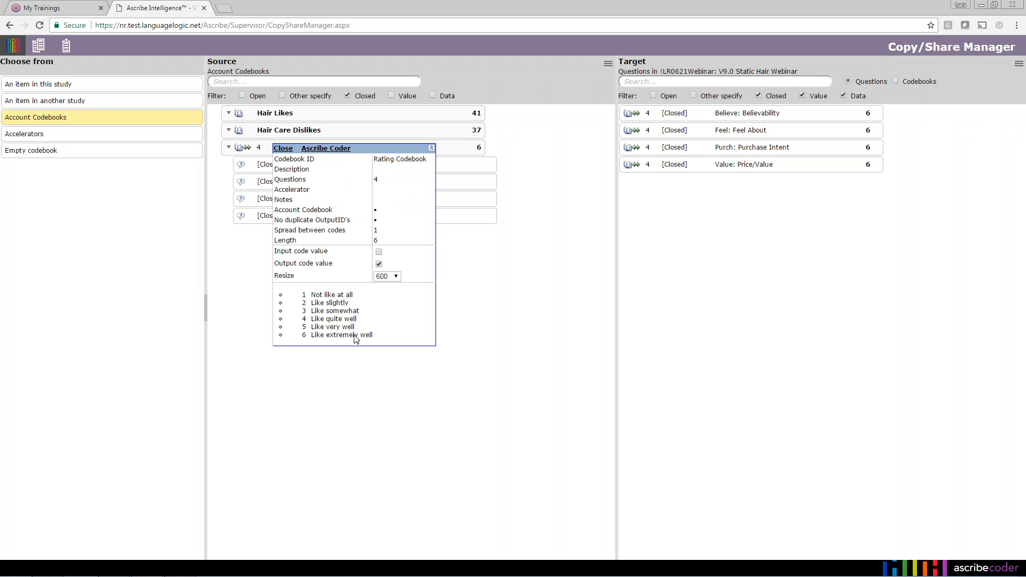
{"action": "left_click", "coordinate": [284, 148]}
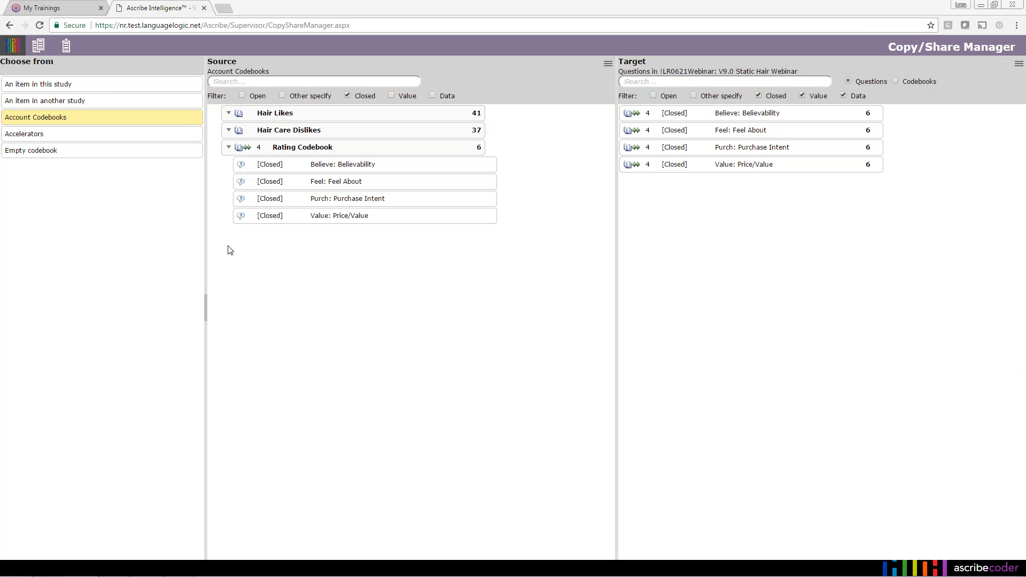
- Go to Studies, open Master Training Exercises' questions, and bring up Exercise Extra's actions
{"action": "left_click", "coordinate": [13, 45]}
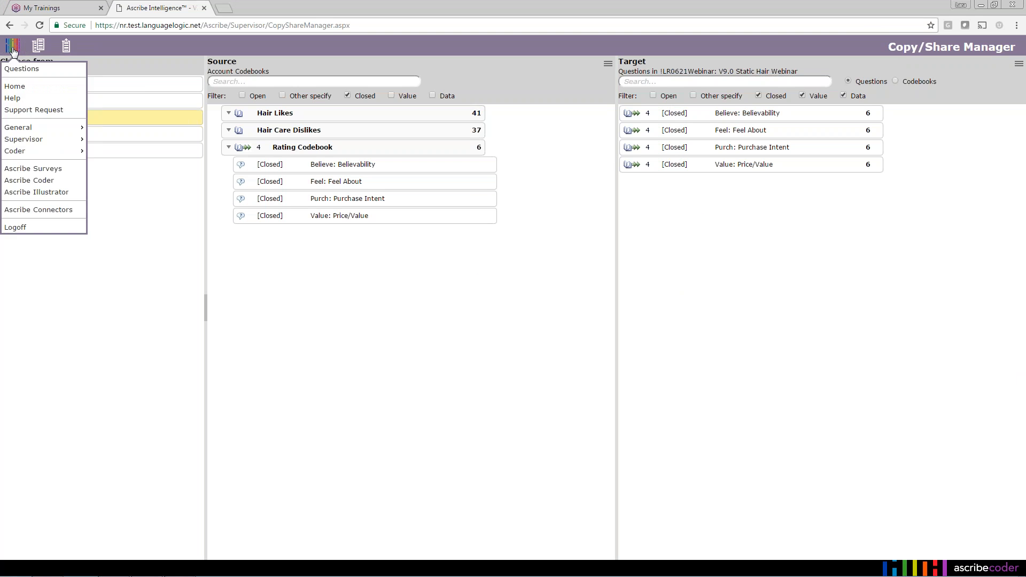
{"action": "mouse_move", "coordinate": [38, 143]}
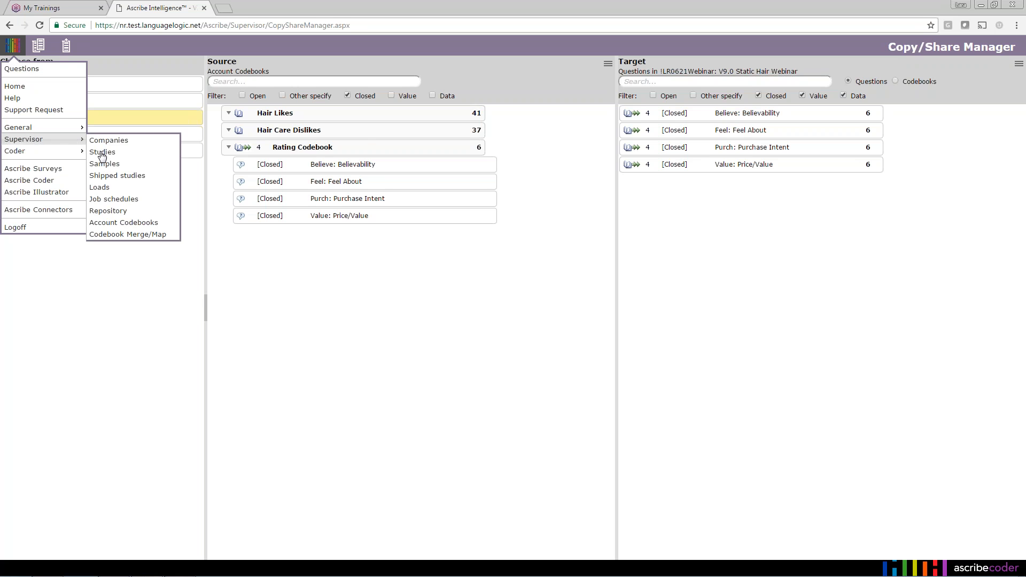
{"action": "left_click", "coordinate": [101, 156]}
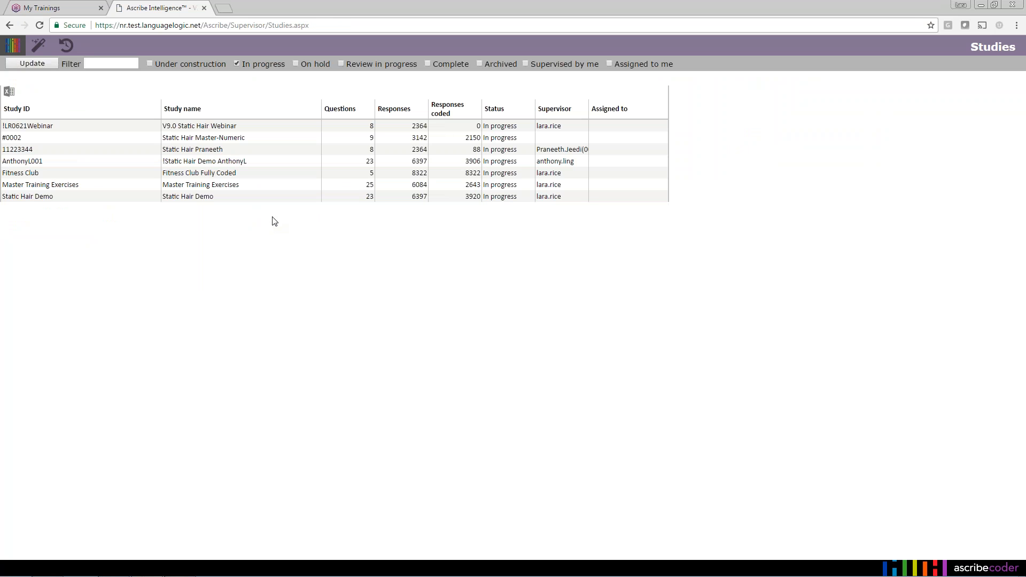
{"action": "right_click", "coordinate": [265, 189]}
{"action": "left_click", "coordinate": [282, 194]}
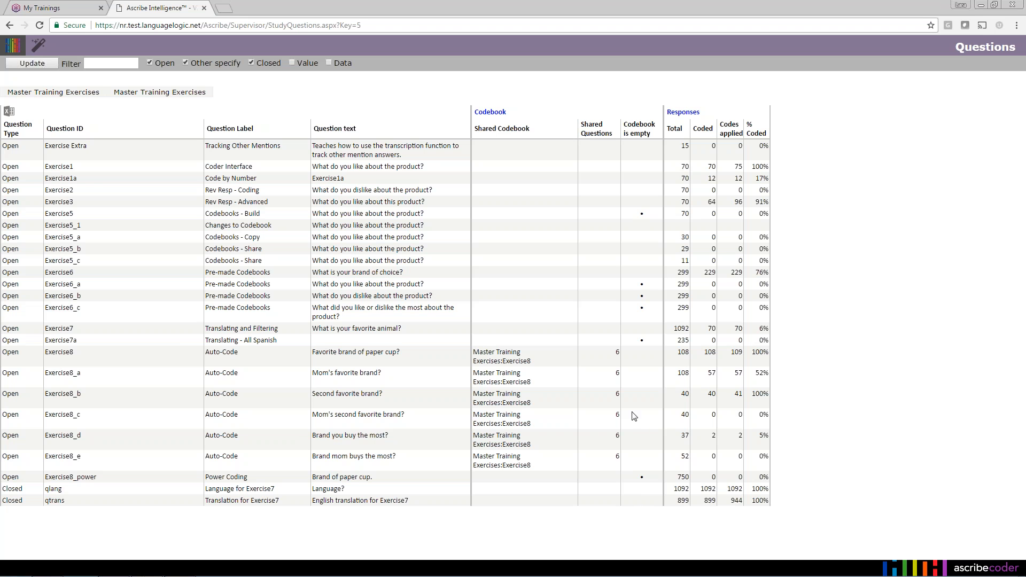
{"action": "right_click", "coordinate": [110, 148]}
- Open the Copy/Share Manager for Master Training Exercises with the Open filter ticked for targets and sources
{"action": "mouse_move", "coordinate": [194, 227]}
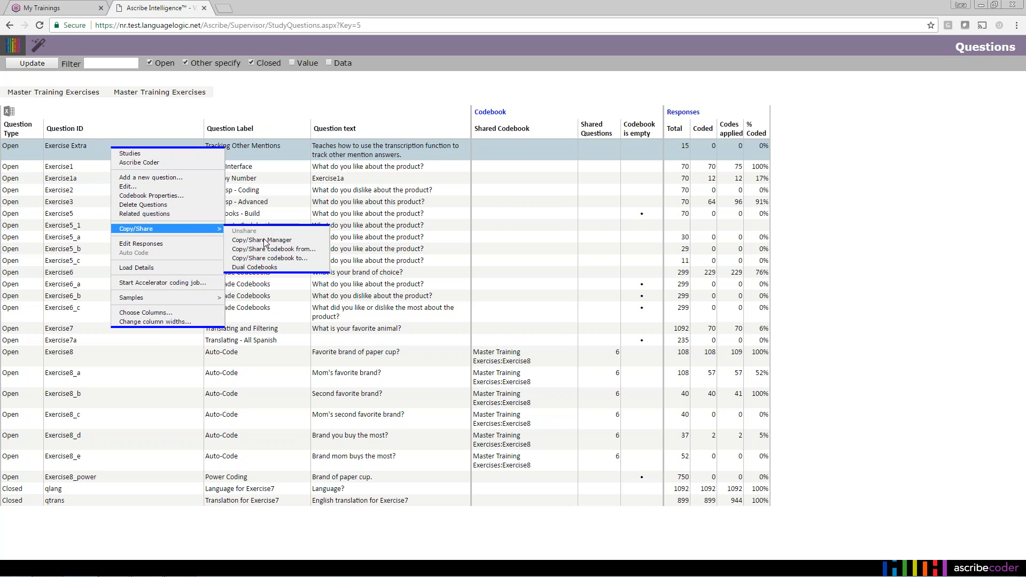
{"action": "left_click", "coordinate": [268, 240]}
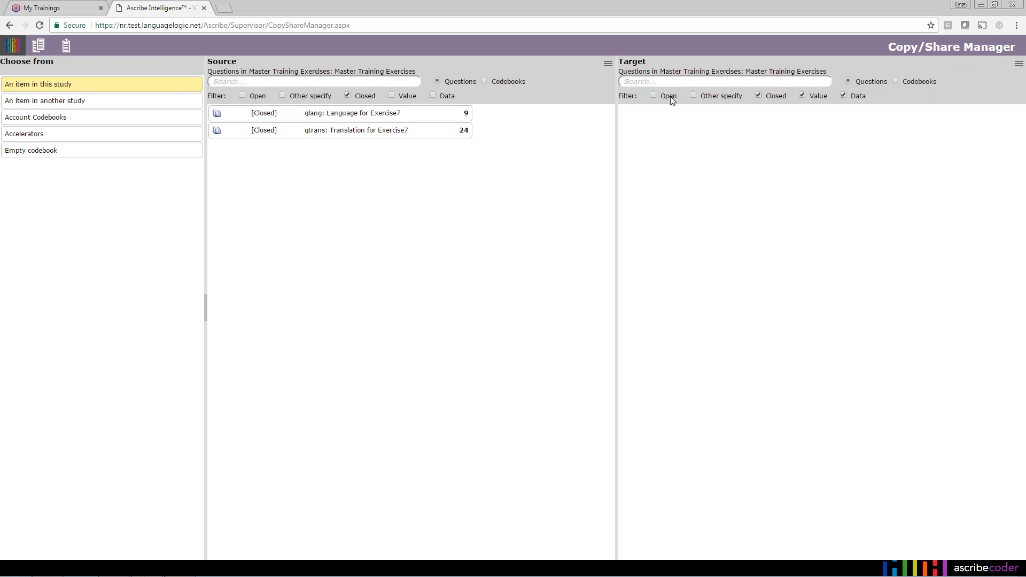
{"action": "left_click", "coordinate": [653, 96]}
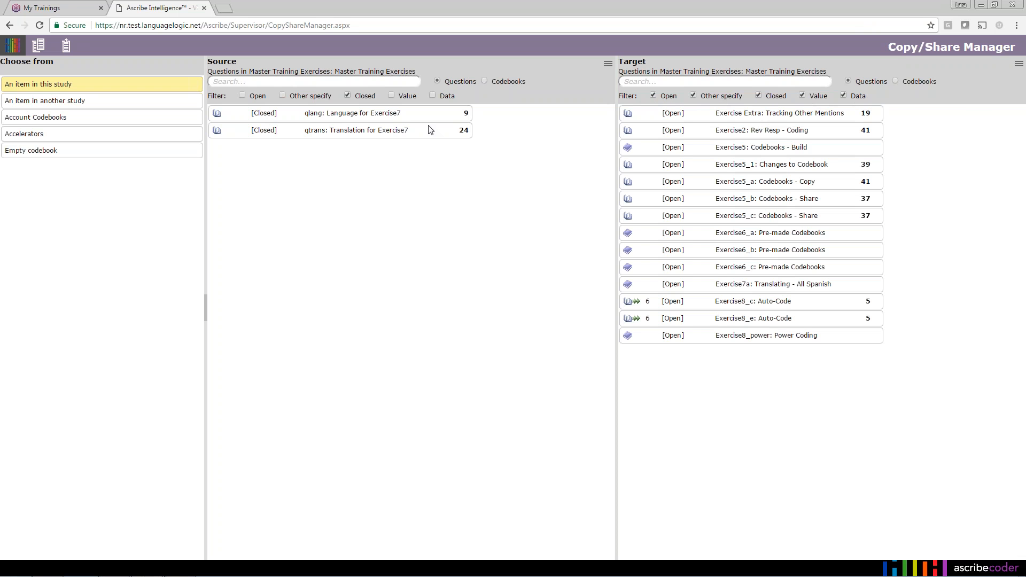
{"action": "left_click", "coordinate": [283, 96]}
- Tick the Other specify filter in the Source panel so the exercise questions are listed
{"action": "left_click", "coordinate": [242, 95]}
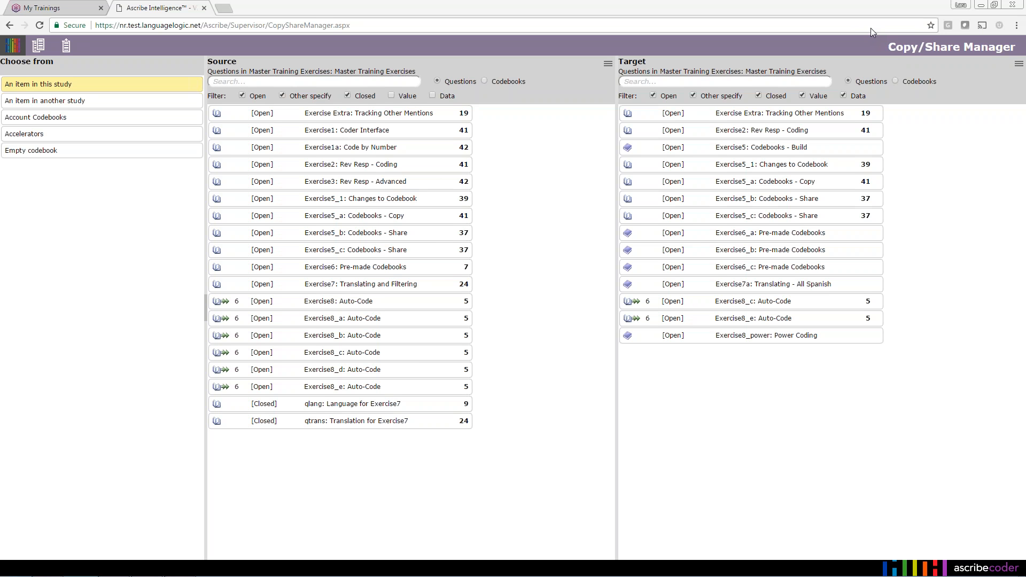
{"action": "left_click", "coordinate": [8, 48]}
- Return to Studies and open the Master Training Exercises question list
{"action": "mouse_move", "coordinate": [56, 140]}
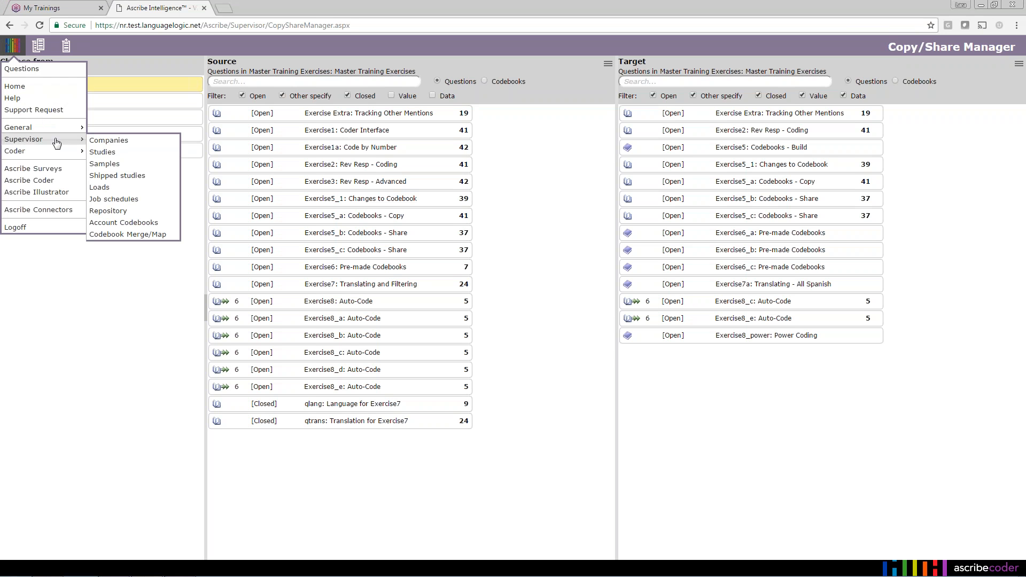
{"action": "left_click", "coordinate": [132, 155]}
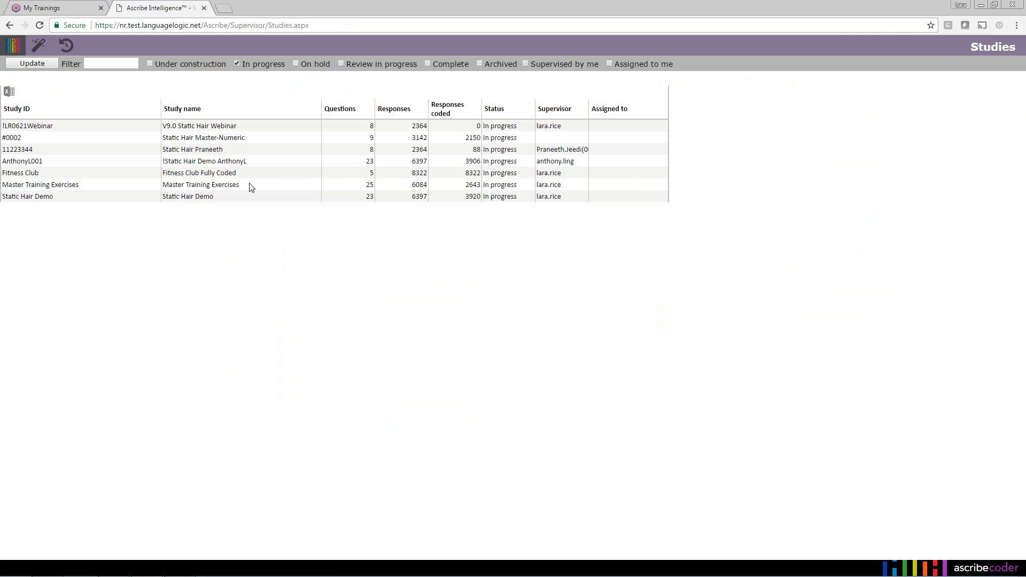
{"action": "right_click", "coordinate": [251, 186]}
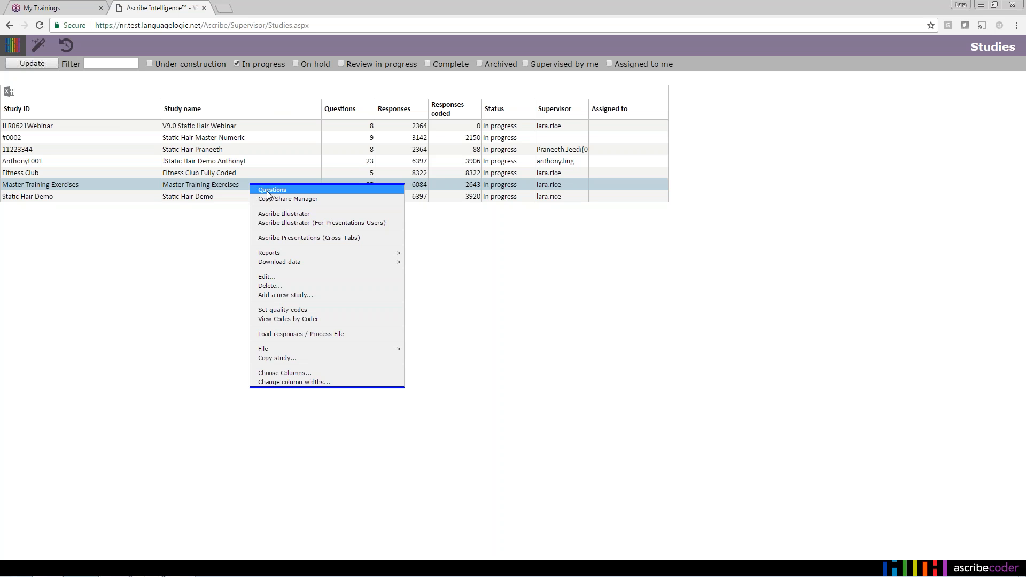
{"action": "left_click", "coordinate": [267, 191]}
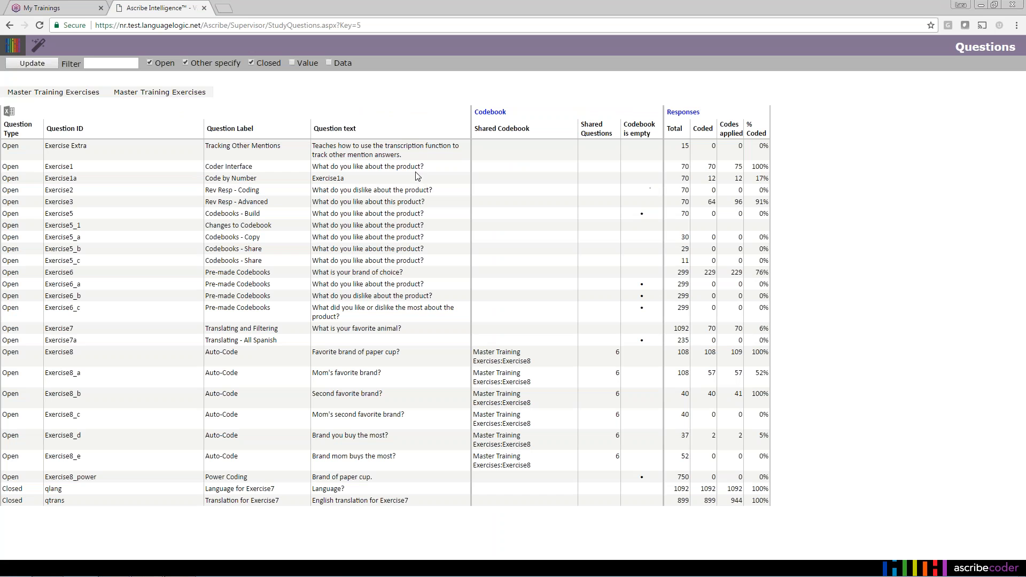
- Open the Delete Questions page from the Exercise1 question's actions
{"action": "right_click", "coordinate": [388, 167]}
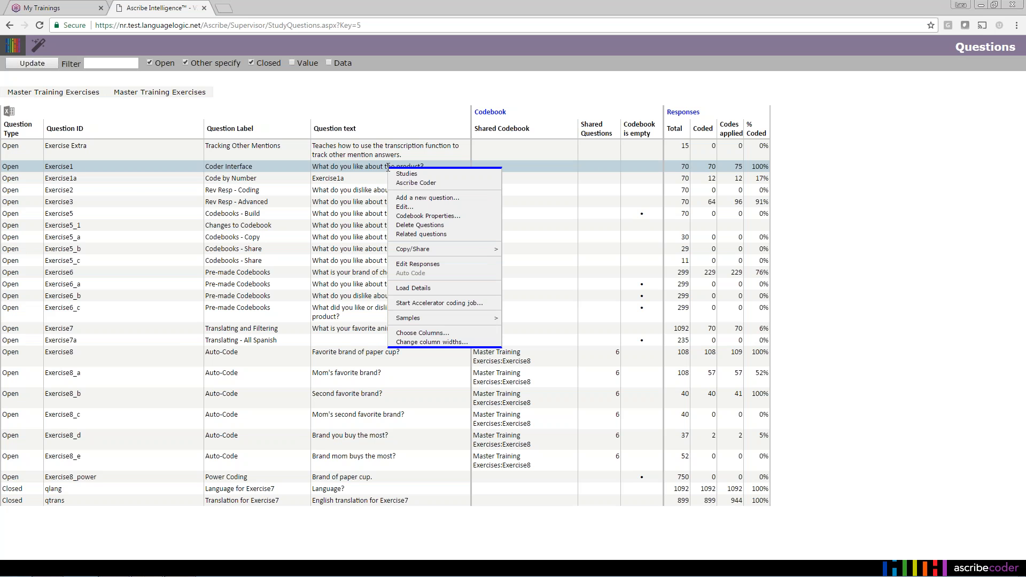
{"action": "left_click", "coordinate": [425, 226]}
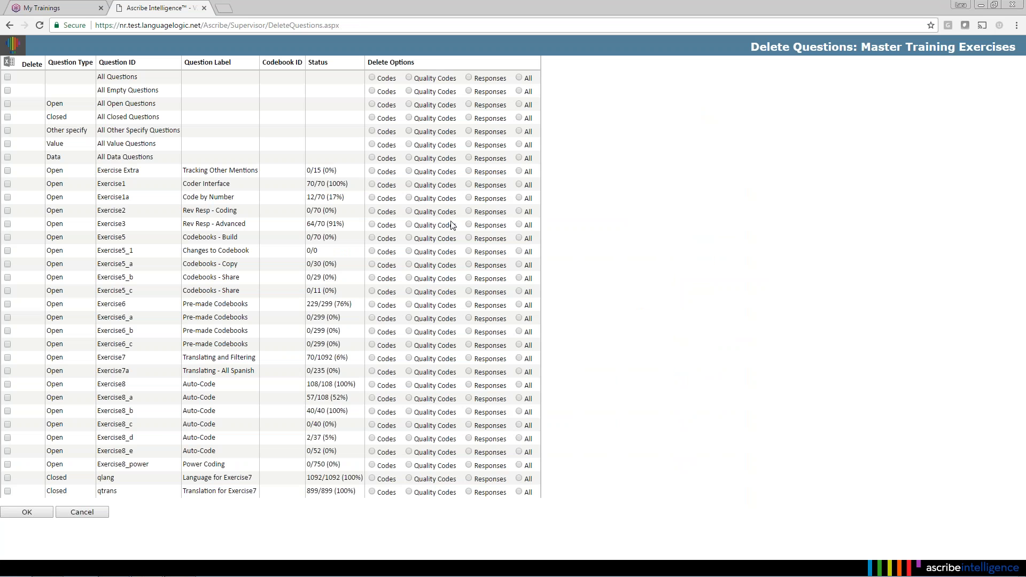
{"action": "left_click", "coordinate": [7, 184]}
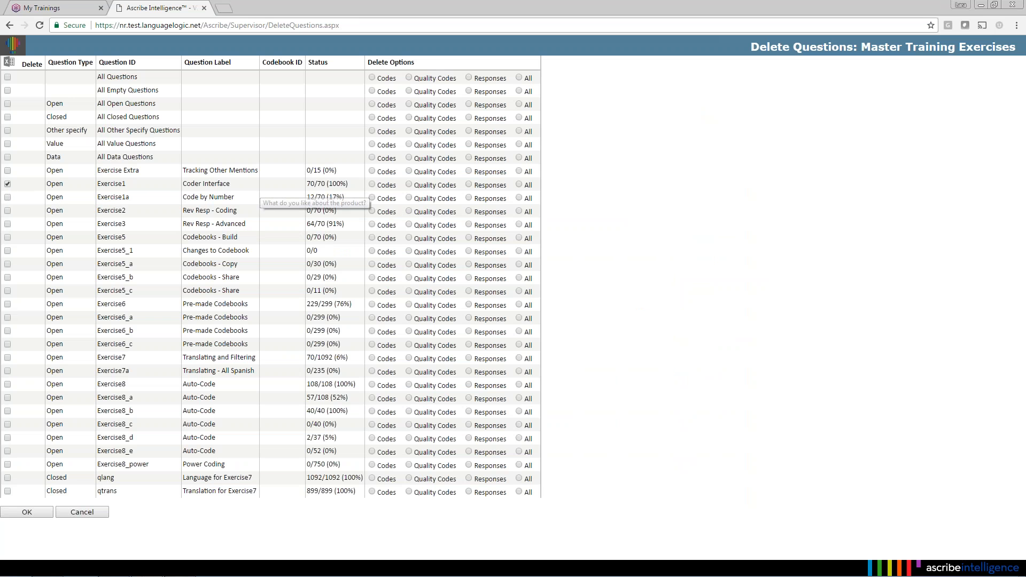
{"action": "left_click", "coordinate": [372, 185]}
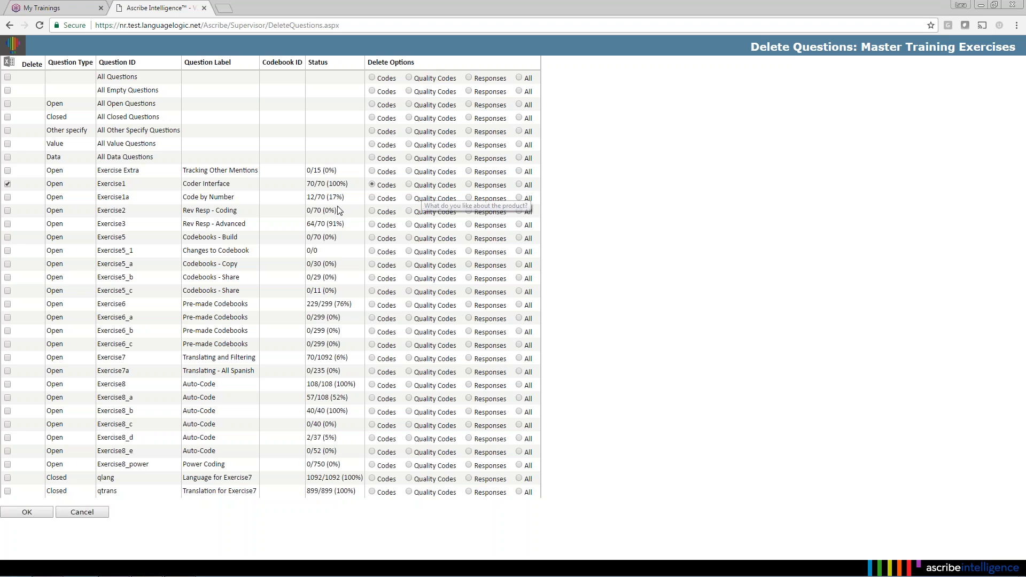
{"action": "left_click", "coordinate": [101, 514]}
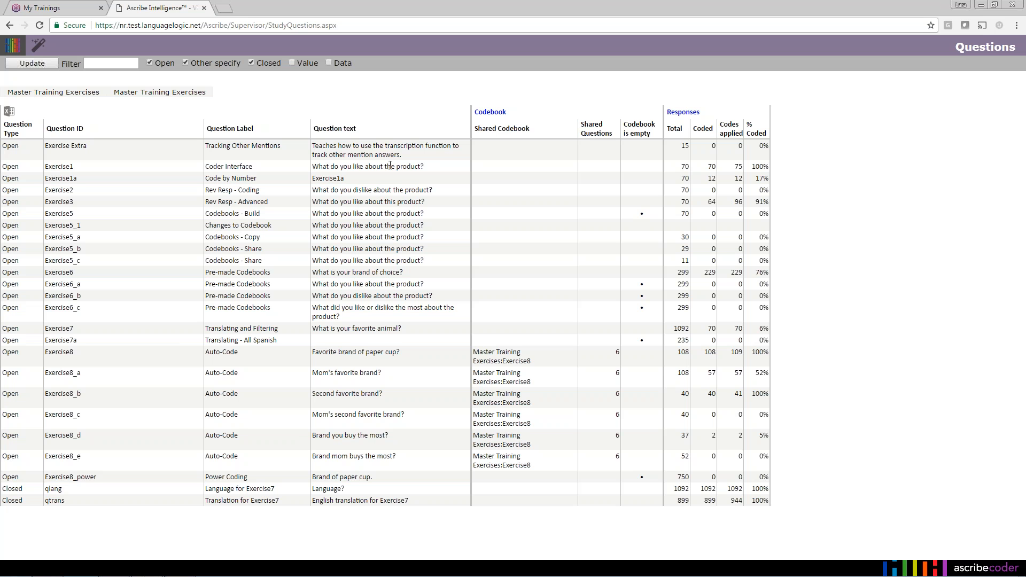
{"action": "left_click", "coordinate": [13, 45]}
- Open Static Hair Demo's question q7 (Likes of product) in the coding screen
{"action": "left_click", "coordinate": [17, 69]}
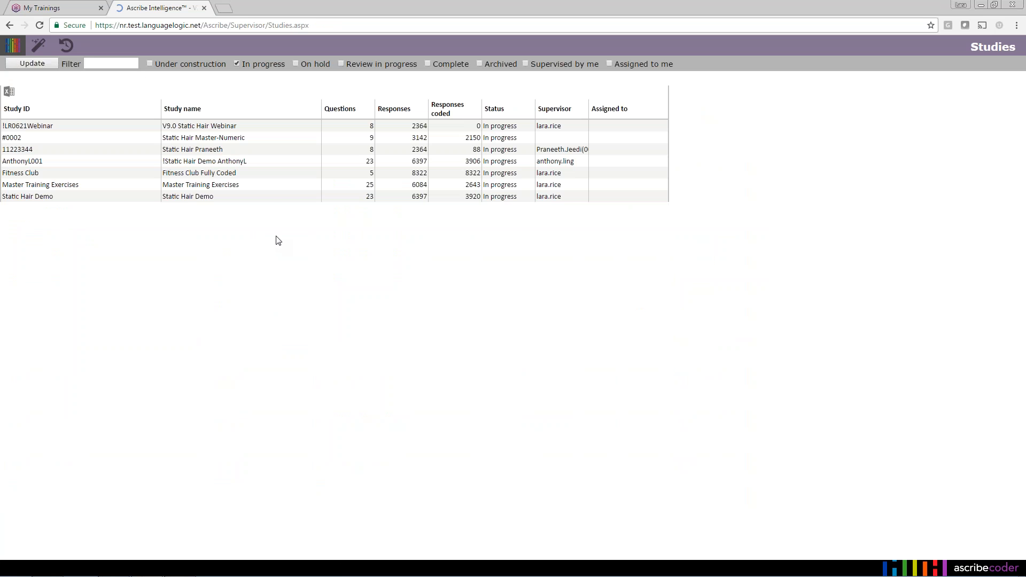
{"action": "right_click", "coordinate": [270, 200]}
{"action": "left_click", "coordinate": [287, 203]}
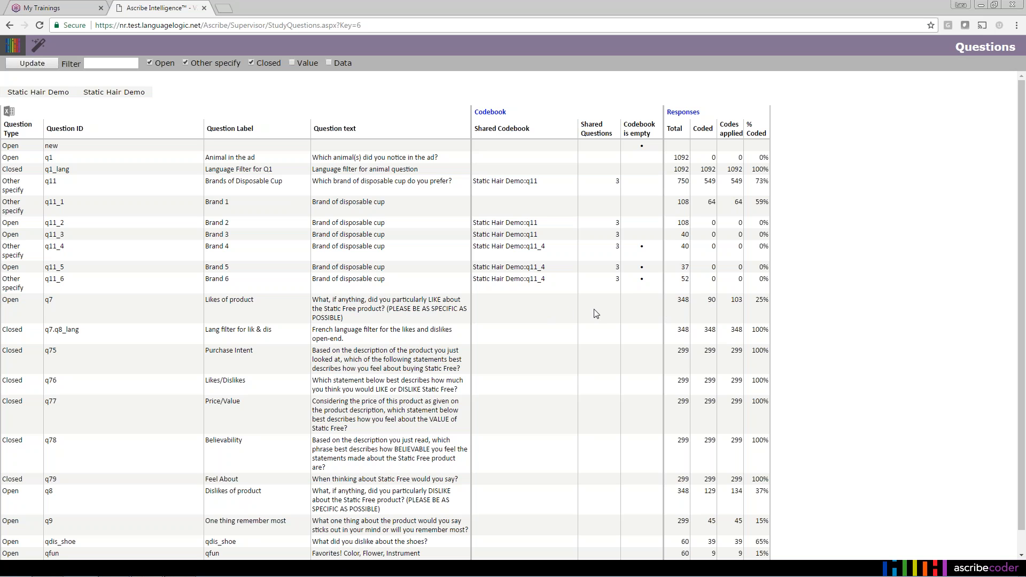
{"action": "right_click", "coordinate": [334, 305]}
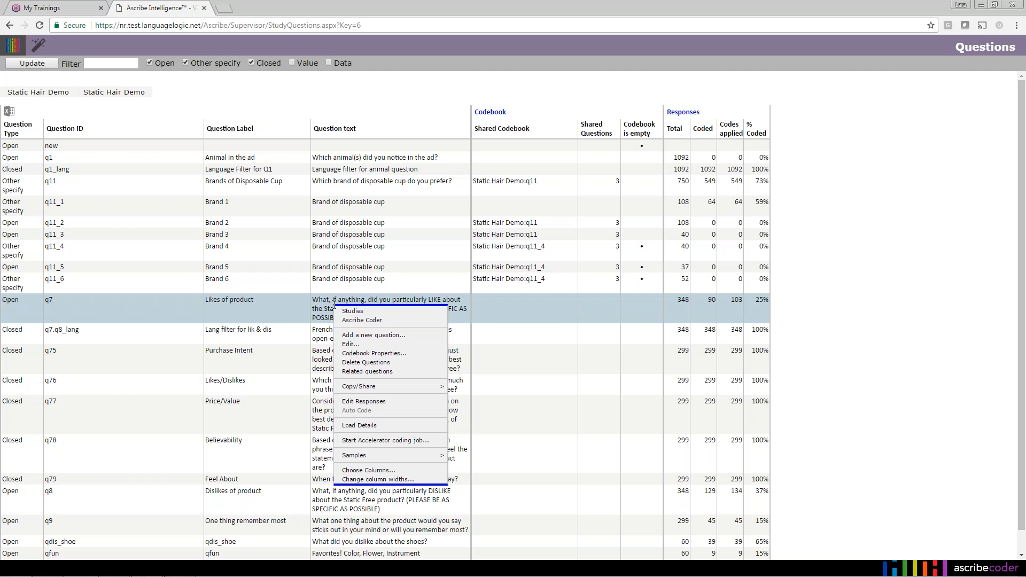
{"action": "left_click", "coordinate": [368, 321]}
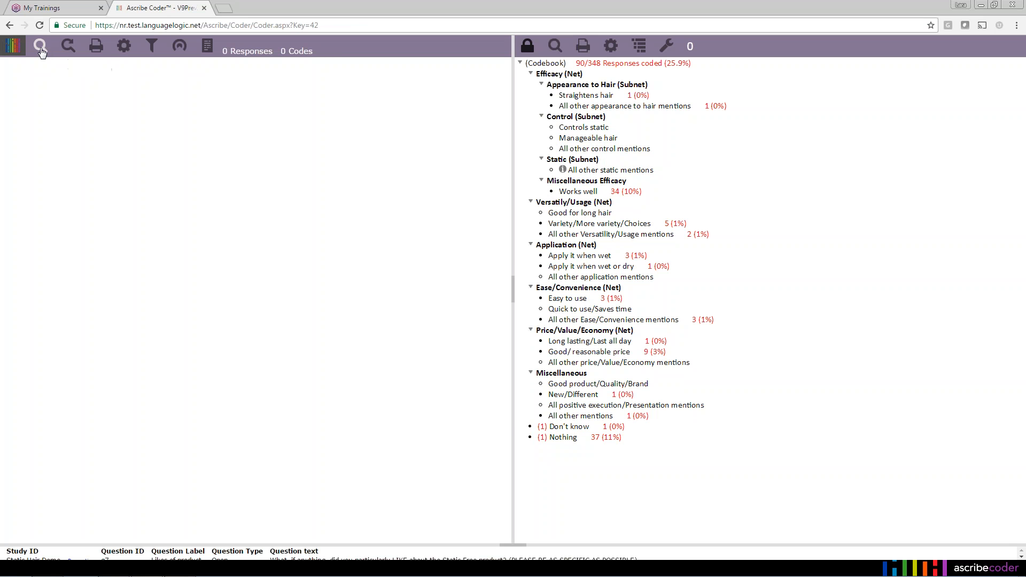
- Search q7's responses with Show Only set to Any Code Applied
{"action": "left_click", "coordinate": [40, 46]}
{"action": "left_click", "coordinate": [592, 271]}
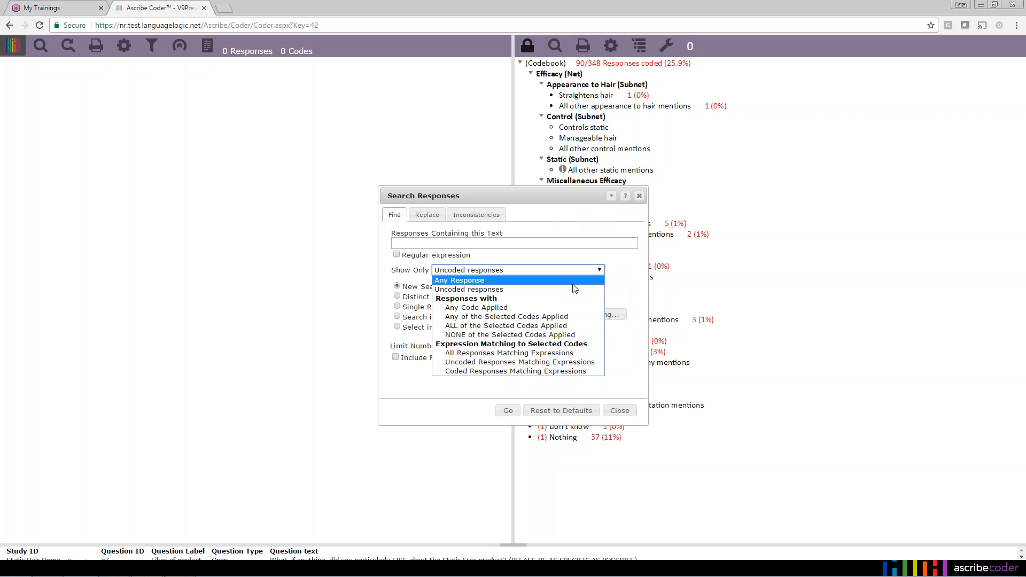
{"action": "left_click", "coordinate": [476, 308]}
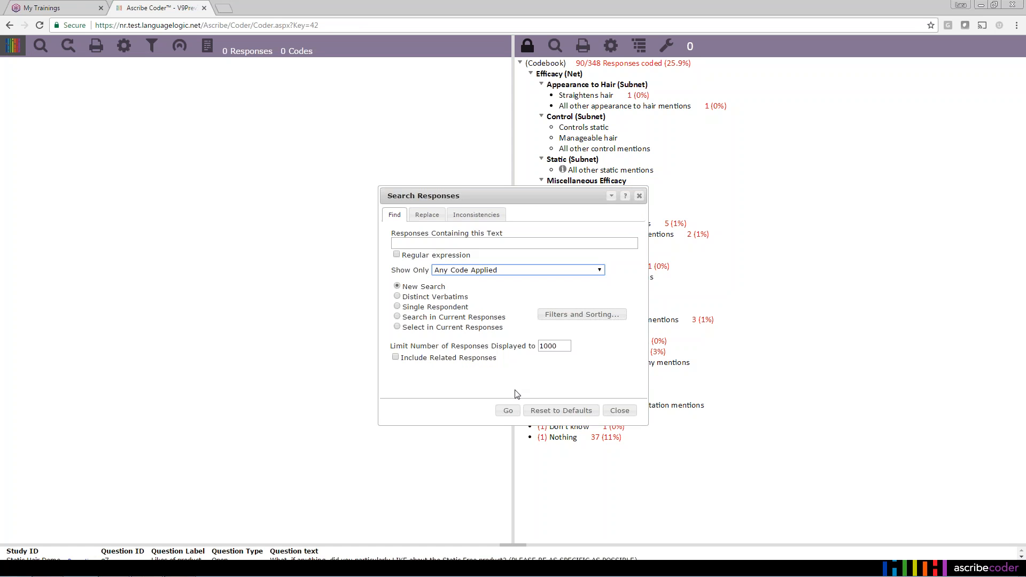
{"action": "left_click", "coordinate": [509, 412]}
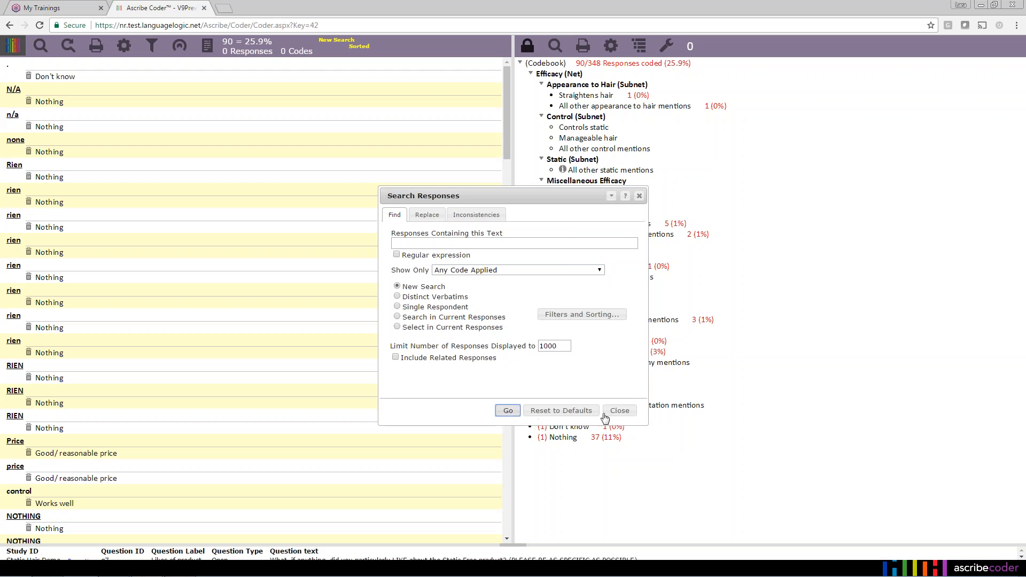
{"action": "left_click", "coordinate": [613, 414]}
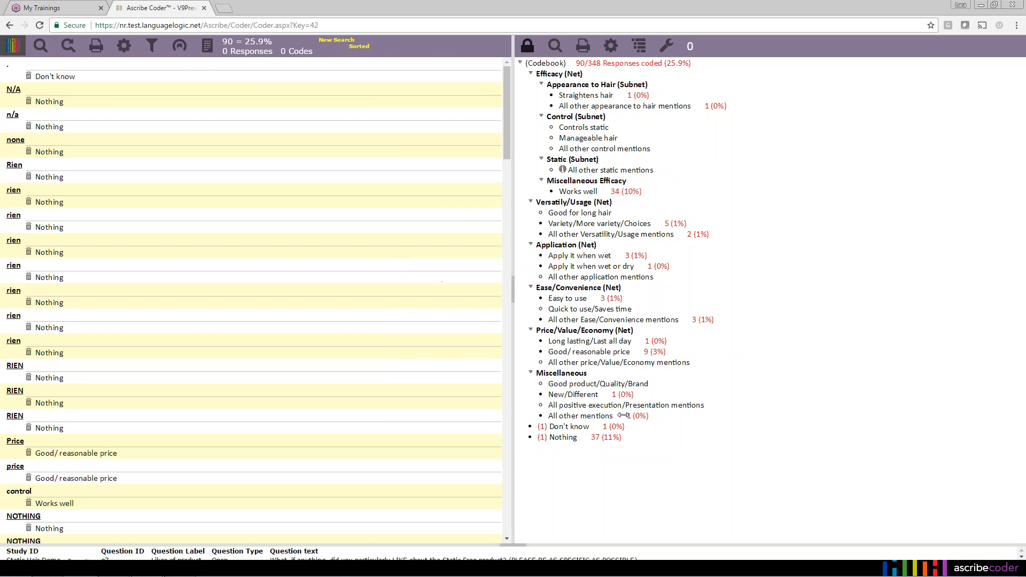
- Select all listed responses and all codes in the selected responses
{"action": "right_click", "coordinate": [101, 66]}
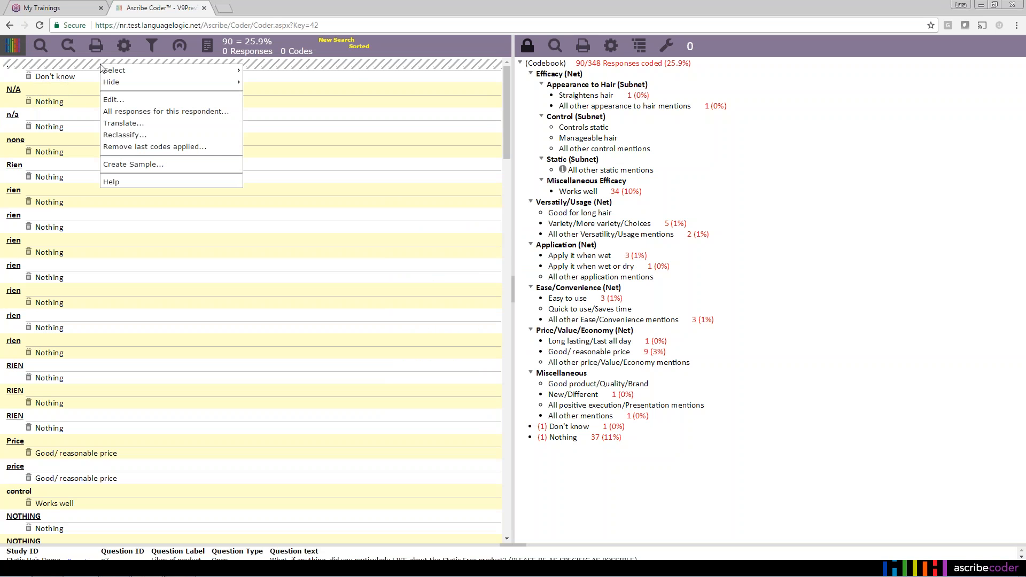
{"action": "mouse_move", "coordinate": [101, 67]}
{"action": "left_click", "coordinate": [257, 70]}
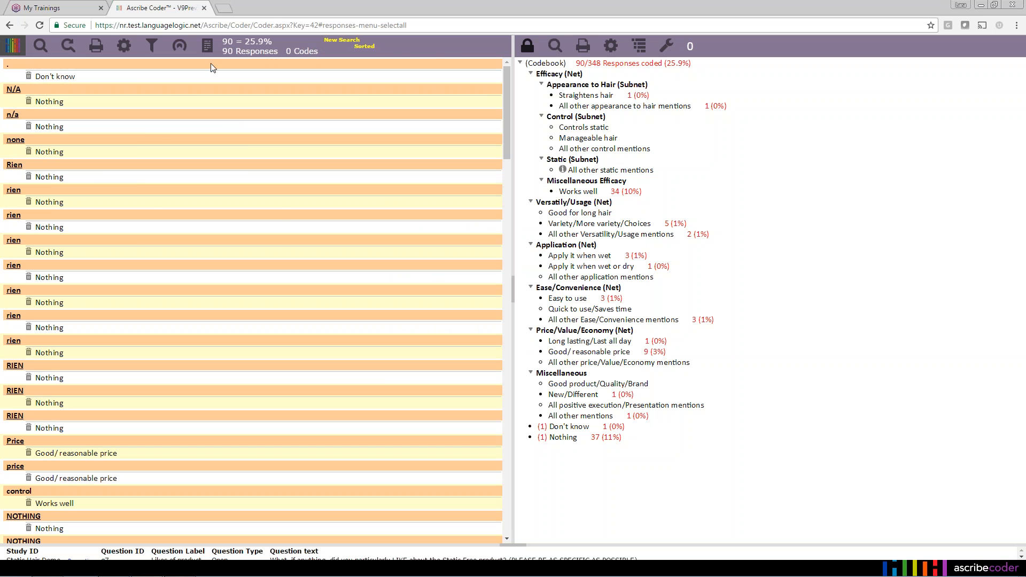
{"action": "right_click", "coordinate": [140, 68]}
{"action": "mouse_move", "coordinate": [155, 72]}
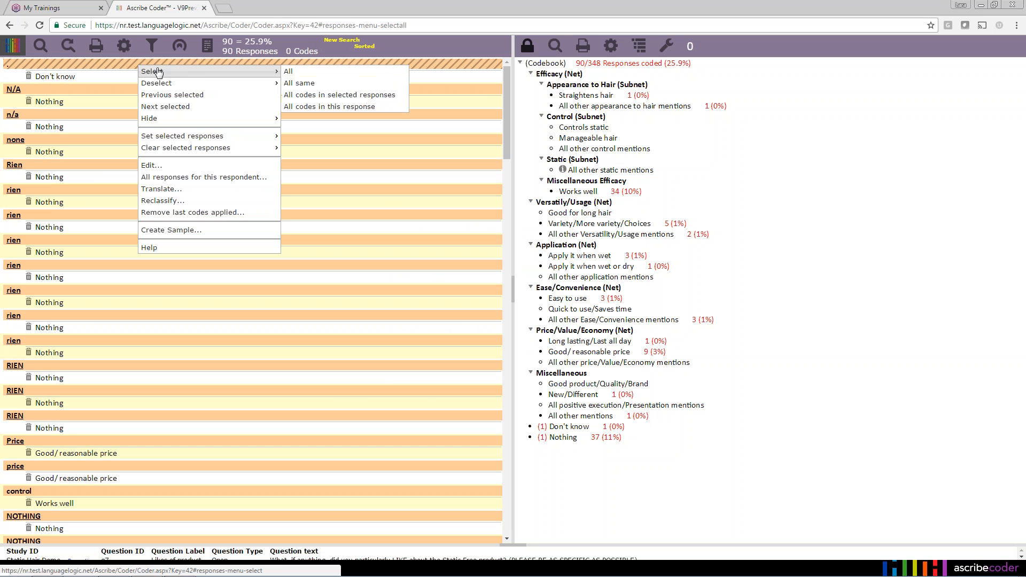
{"action": "left_click", "coordinate": [336, 95]}
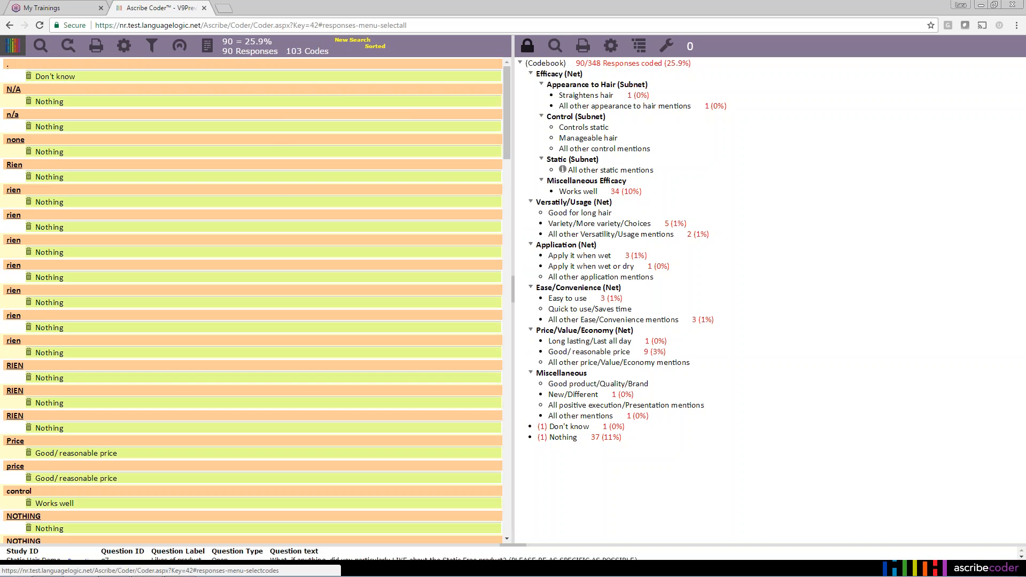
- Remove this and all selected codes from the responses, confirming Remove Codes
{"action": "right_click", "coordinate": [106, 79]}
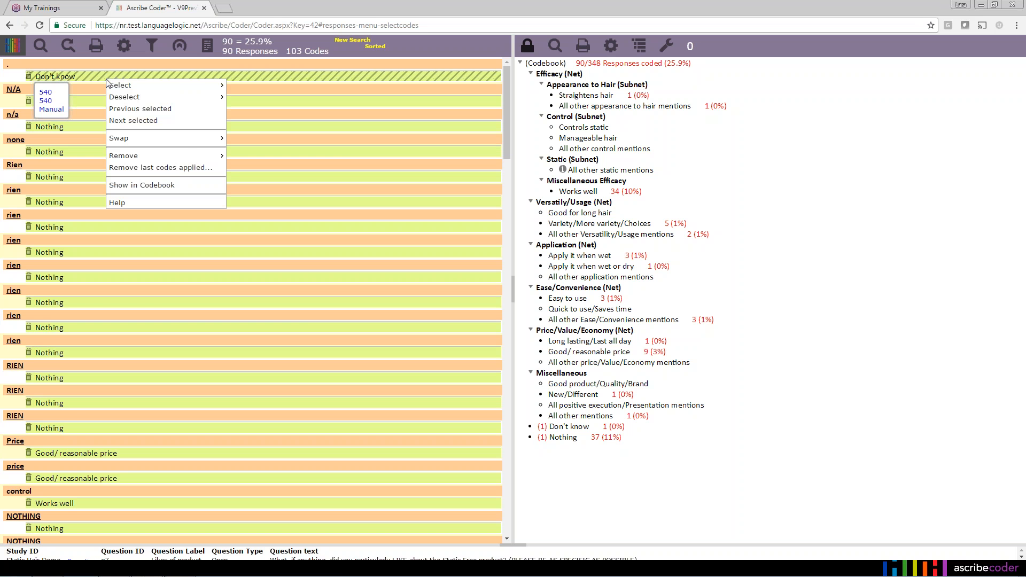
{"action": "mouse_move", "coordinate": [197, 157]}
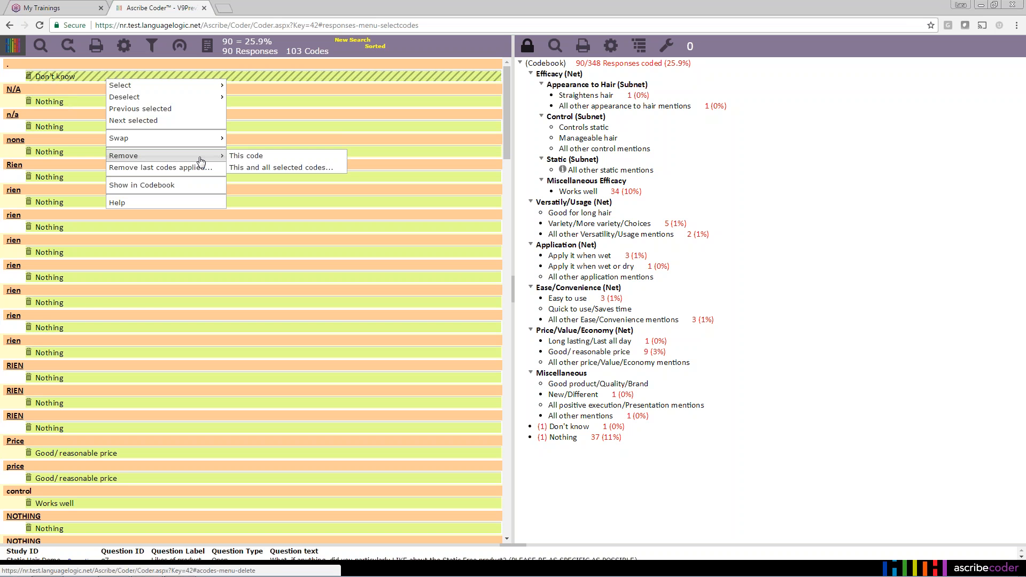
{"action": "left_click", "coordinate": [278, 168]}
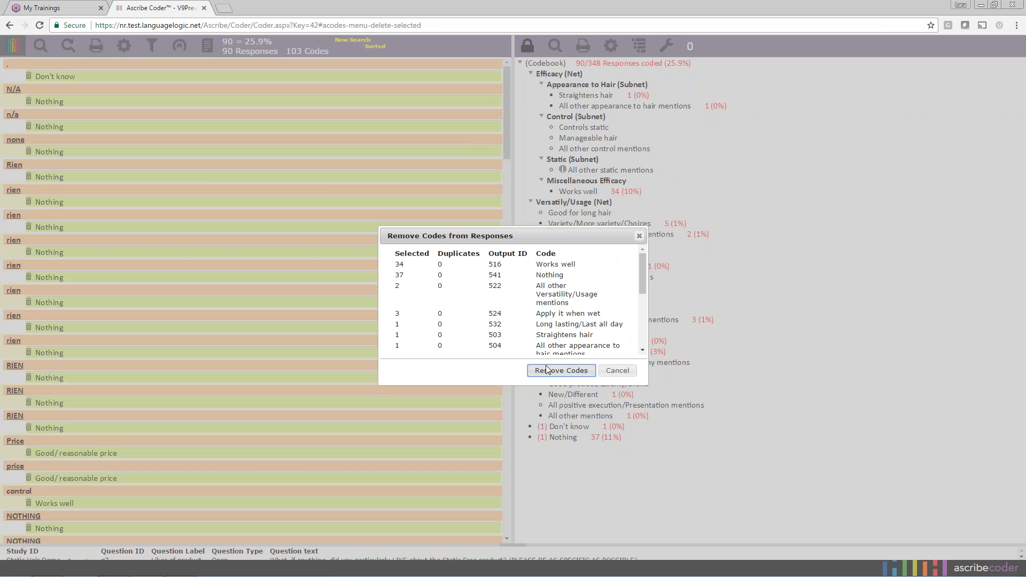
{"action": "left_click", "coordinate": [576, 376]}
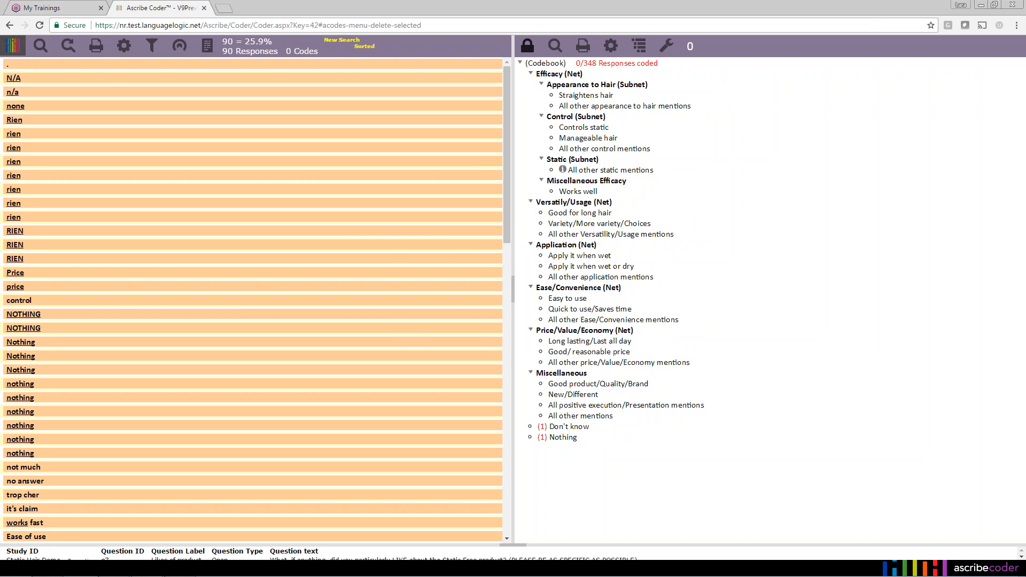
- Rerun the Any Code Applied search to confirm no coded responses remain
{"action": "left_click", "coordinate": [41, 46]}
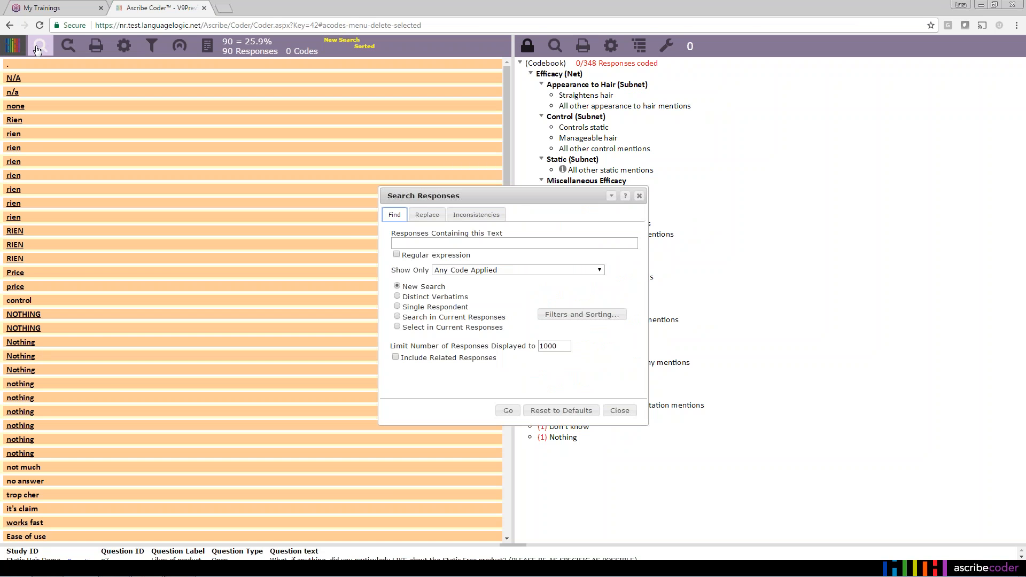
{"action": "left_click", "coordinate": [508, 411]}
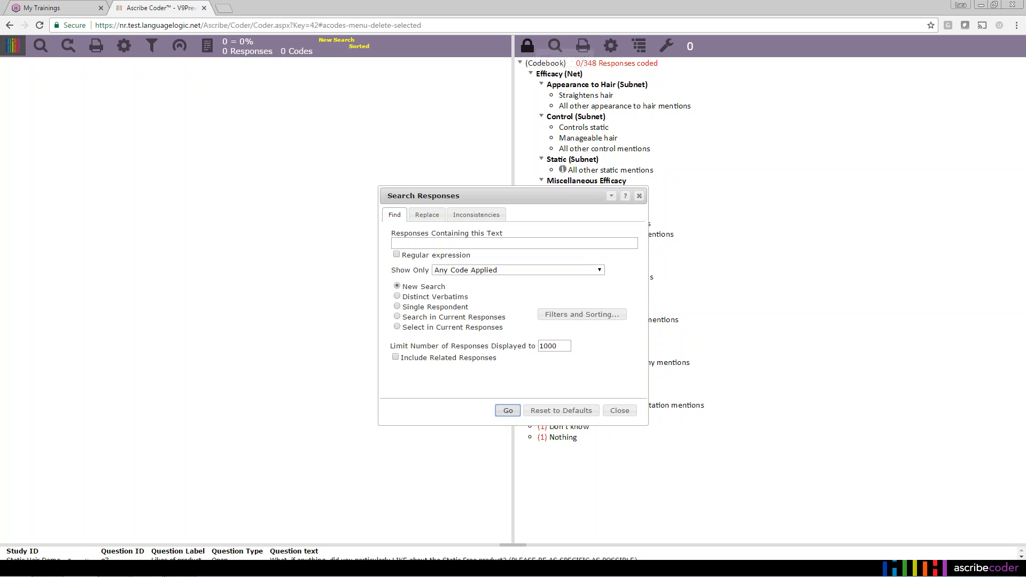
{"action": "left_click", "coordinate": [620, 411]}
- Return to the Static Hair Demo question list via the logo menu
{"action": "left_click", "coordinate": [13, 46]}
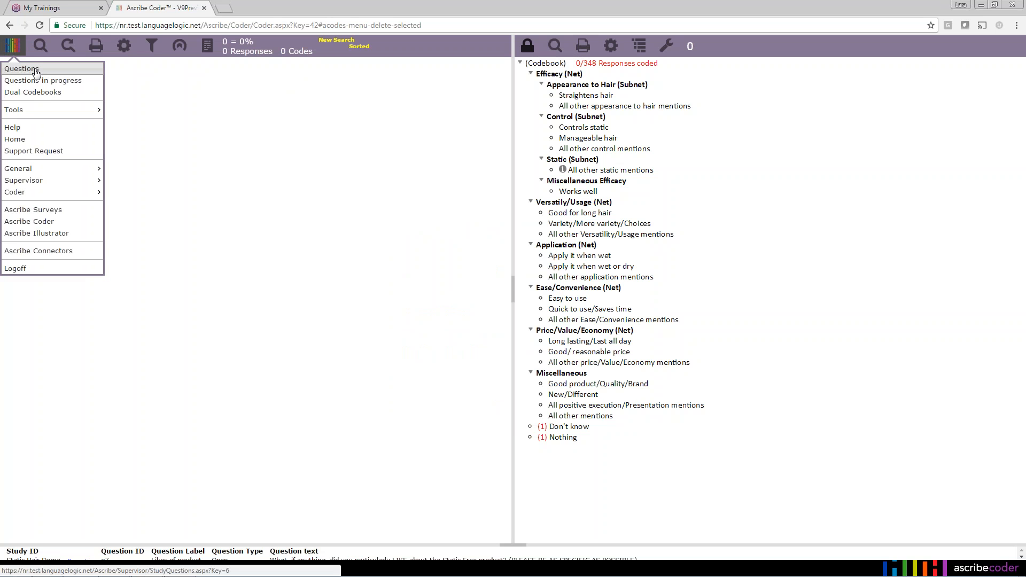
{"action": "left_click", "coordinate": [35, 71]}
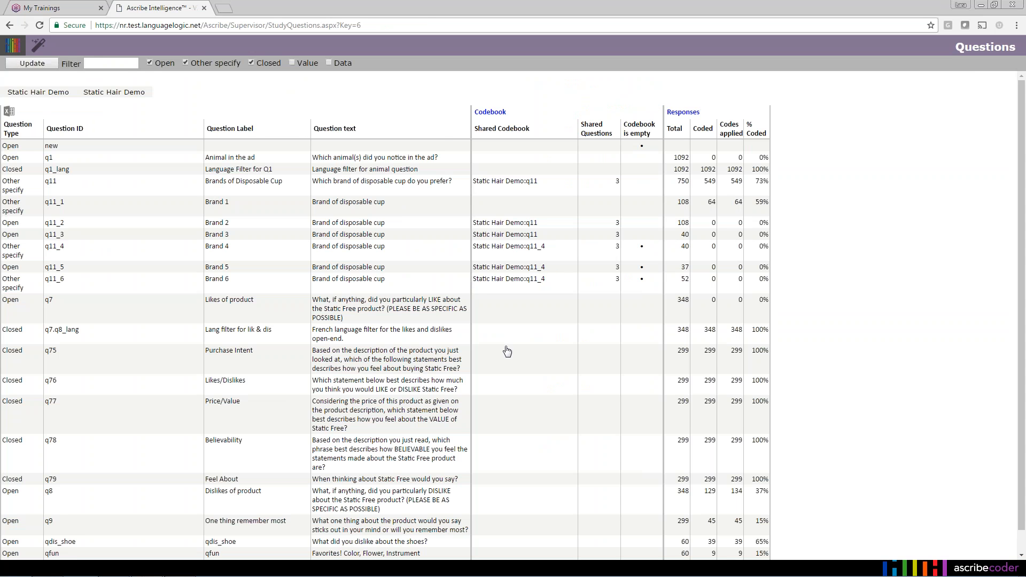
{"action": "scroll", "coordinate": [508, 351], "scroll_direction": "down", "scroll_amount": 1}
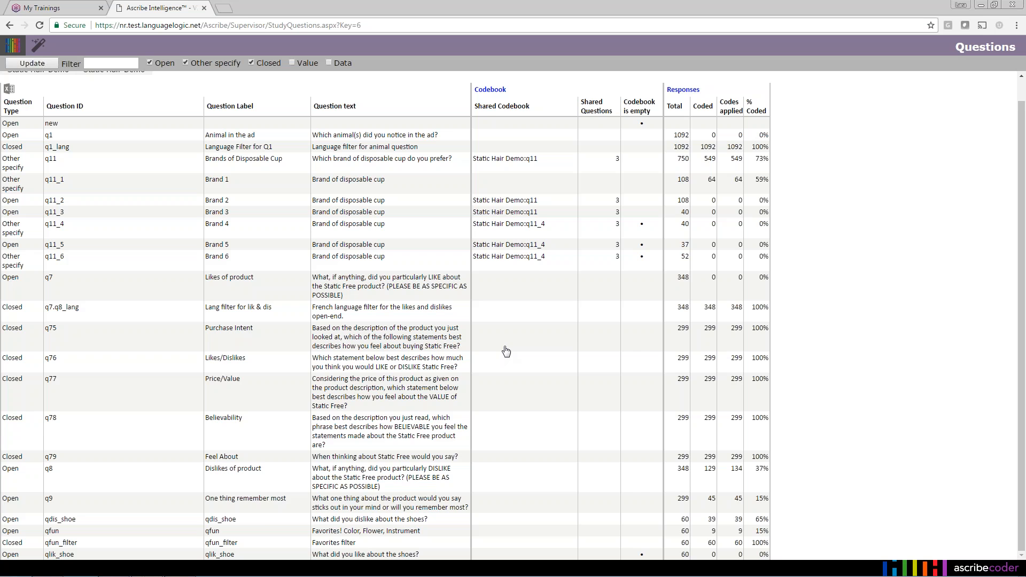
- Open question q11_1 for coding and search for its coded responses
{"action": "scroll", "coordinate": [506, 351], "scroll_direction": "up", "scroll_amount": 1}
{"action": "right_click", "coordinate": [412, 212]}
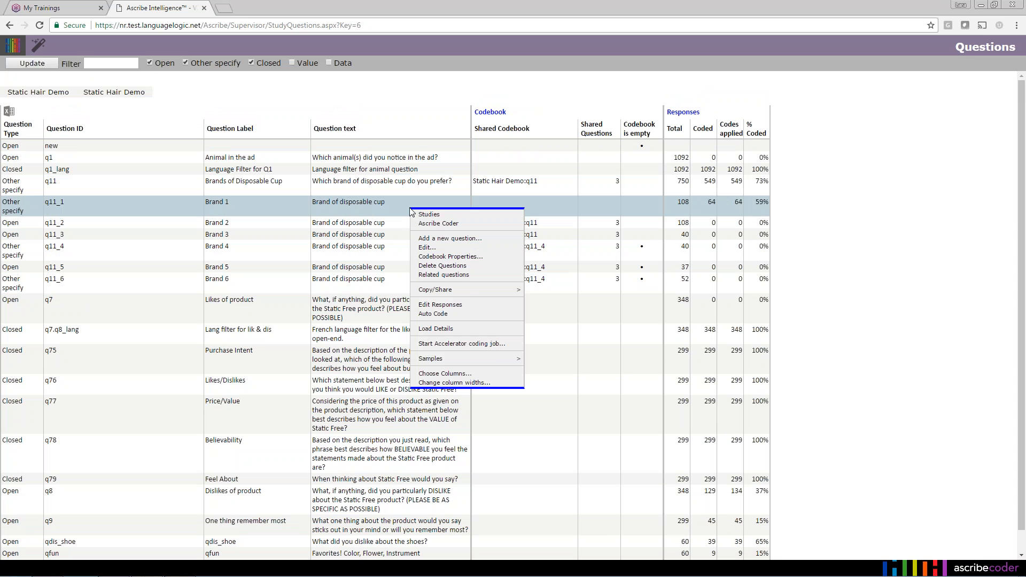
{"action": "left_click", "coordinate": [435, 225]}
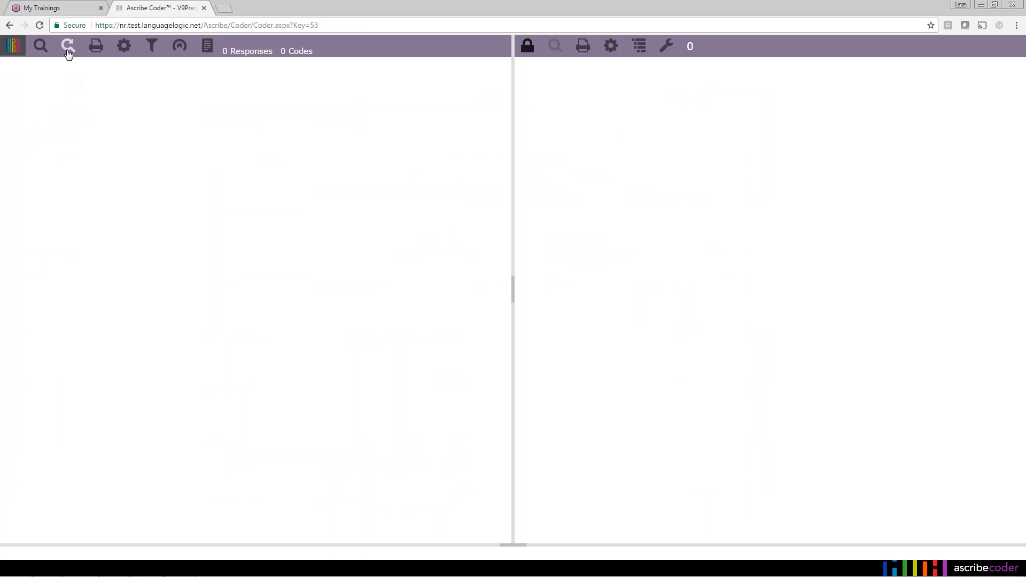
{"action": "left_click", "coordinate": [41, 46]}
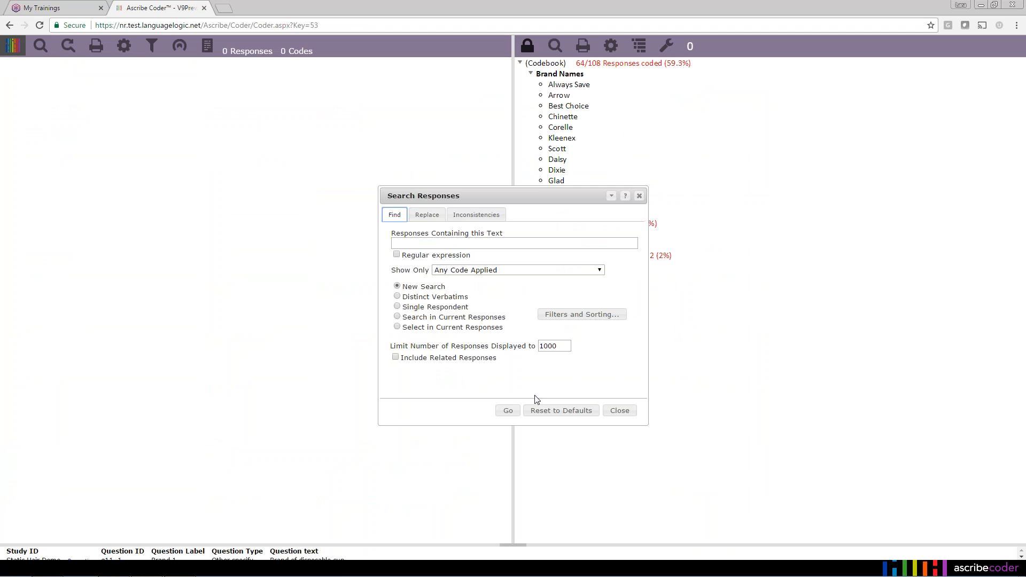
{"action": "left_click", "coordinate": [507, 411]}
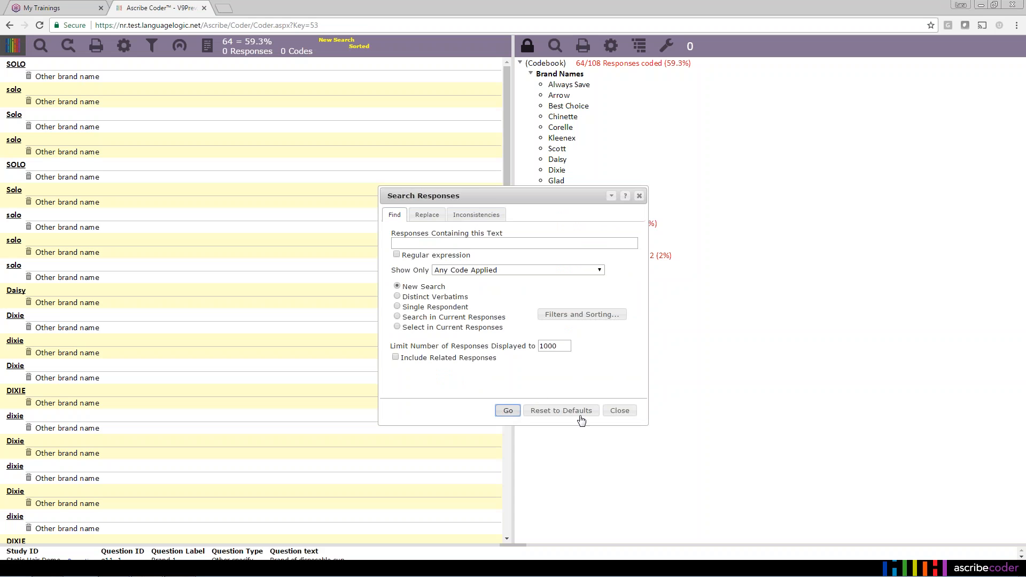
{"action": "left_click", "coordinate": [619, 411]}
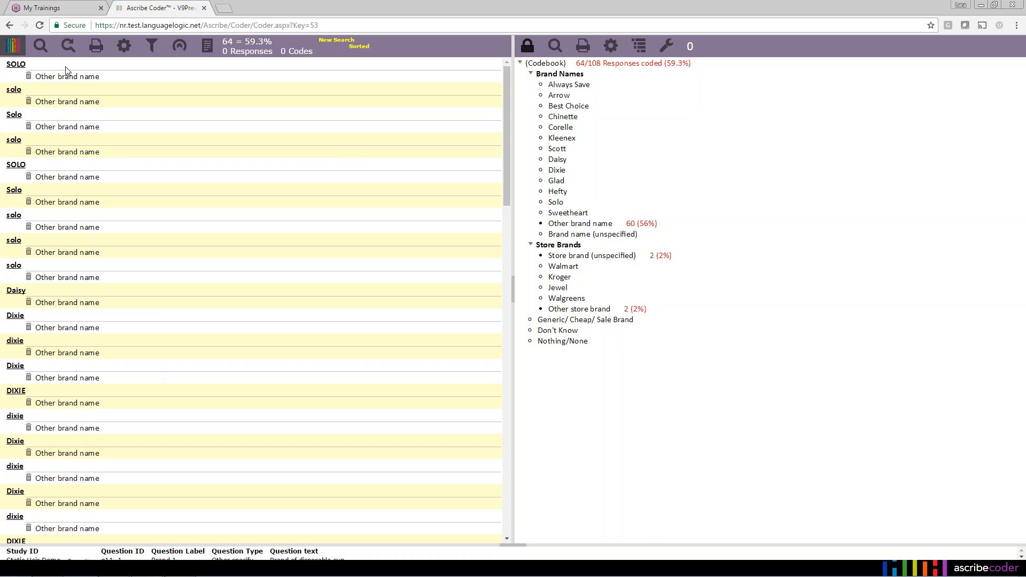
- Select all listed responses and all codes applied in them
{"action": "right_click", "coordinate": [85, 66]}
{"action": "mouse_move", "coordinate": [97, 68]}
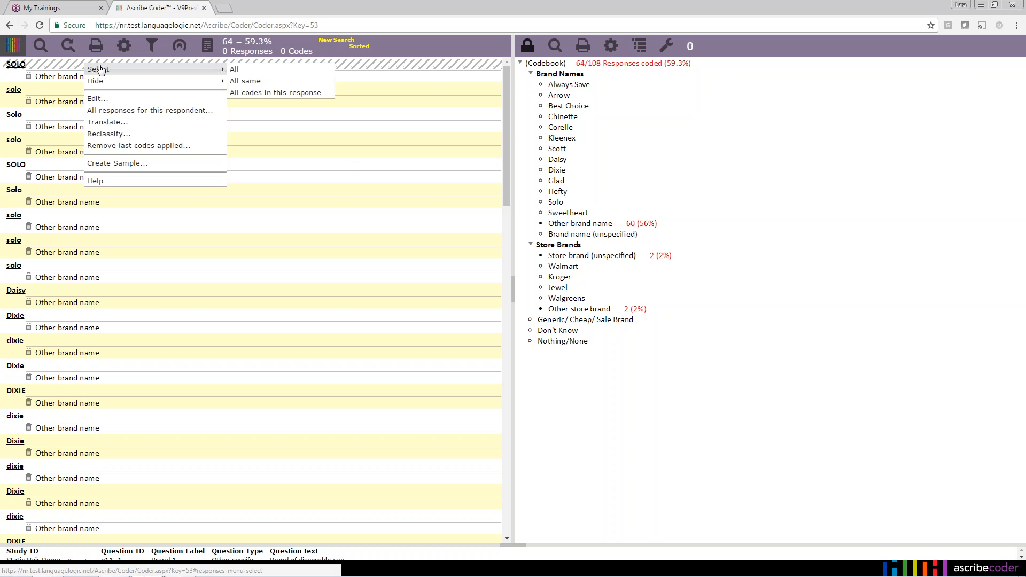
{"action": "left_click", "coordinate": [252, 71]}
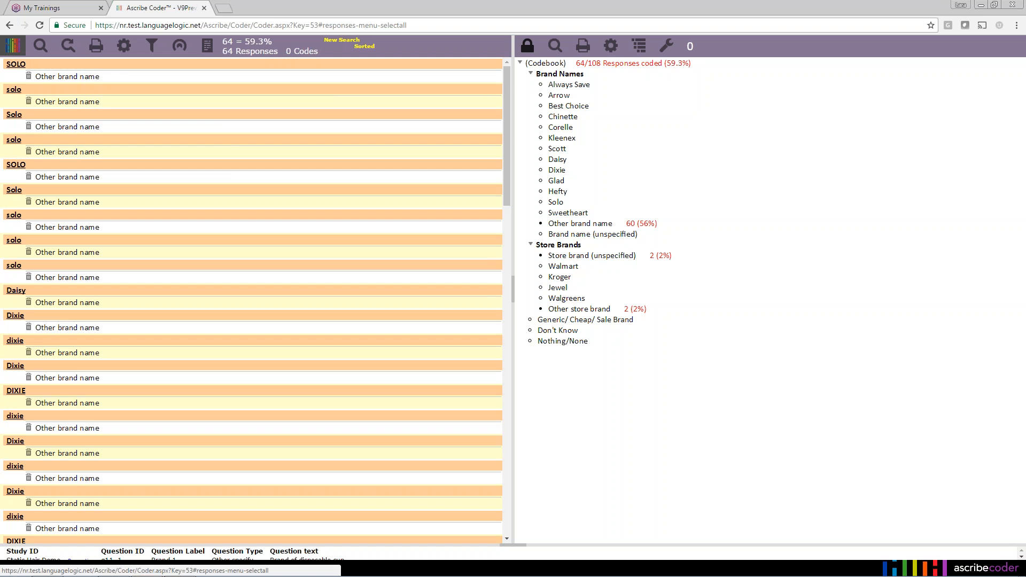
{"action": "right_click", "coordinate": [91, 67]}
{"action": "mouse_move", "coordinate": [125, 73]}
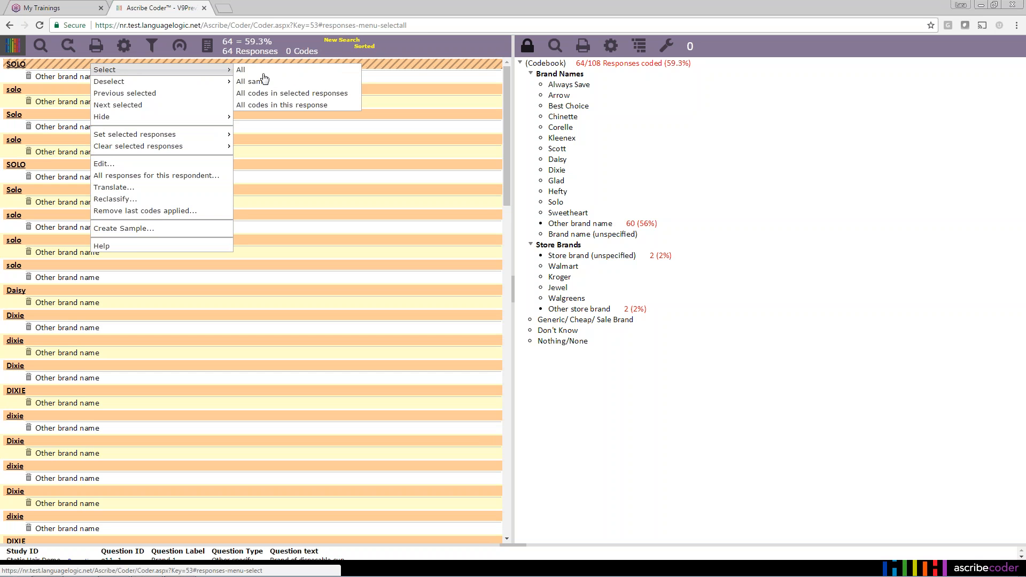
{"action": "left_click", "coordinate": [267, 94]}
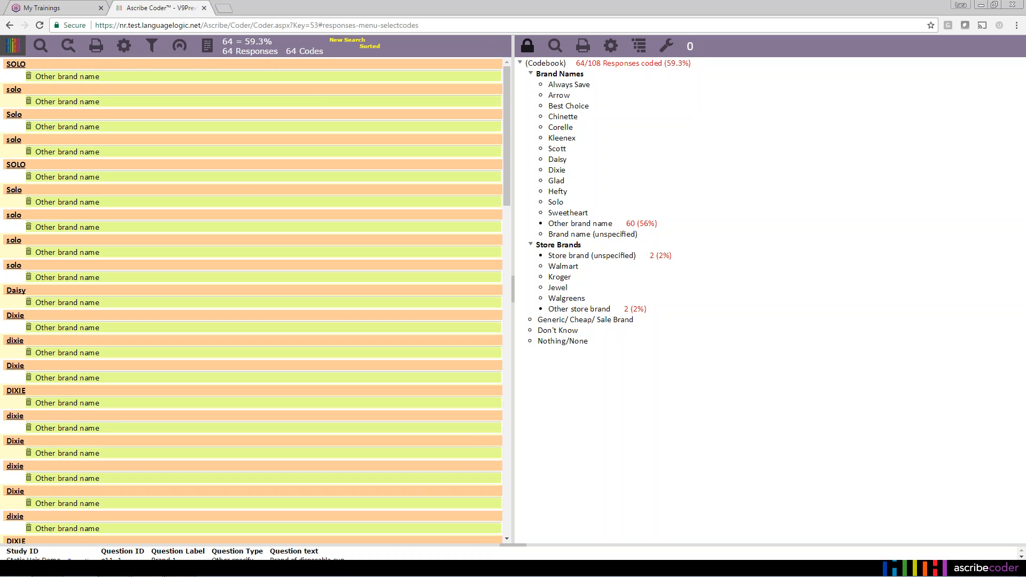
- Choose Remove > This and all selected codes on the first Other brand name code
{"action": "right_click", "coordinate": [117, 76]}
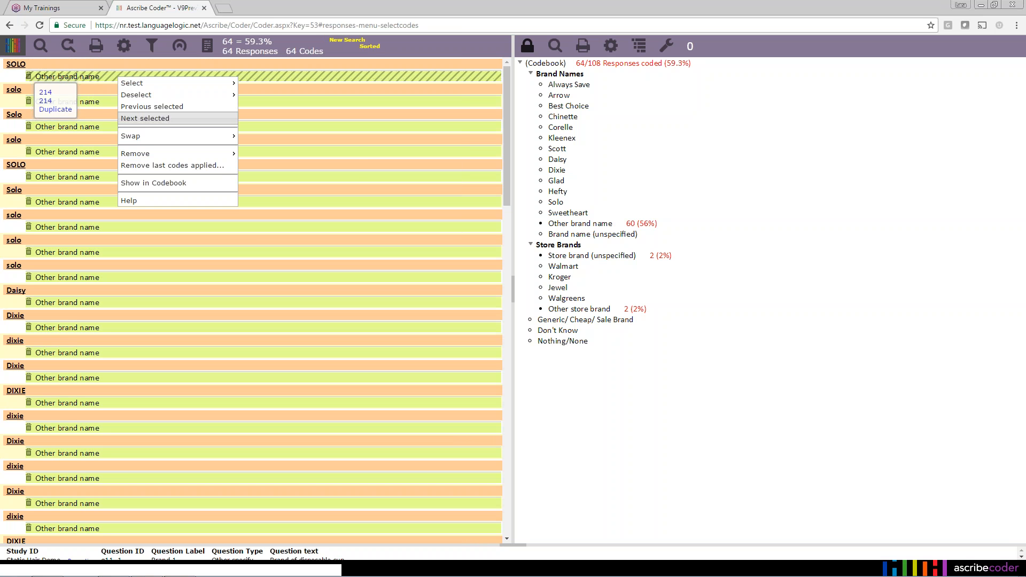
{"action": "mouse_move", "coordinate": [224, 156]}
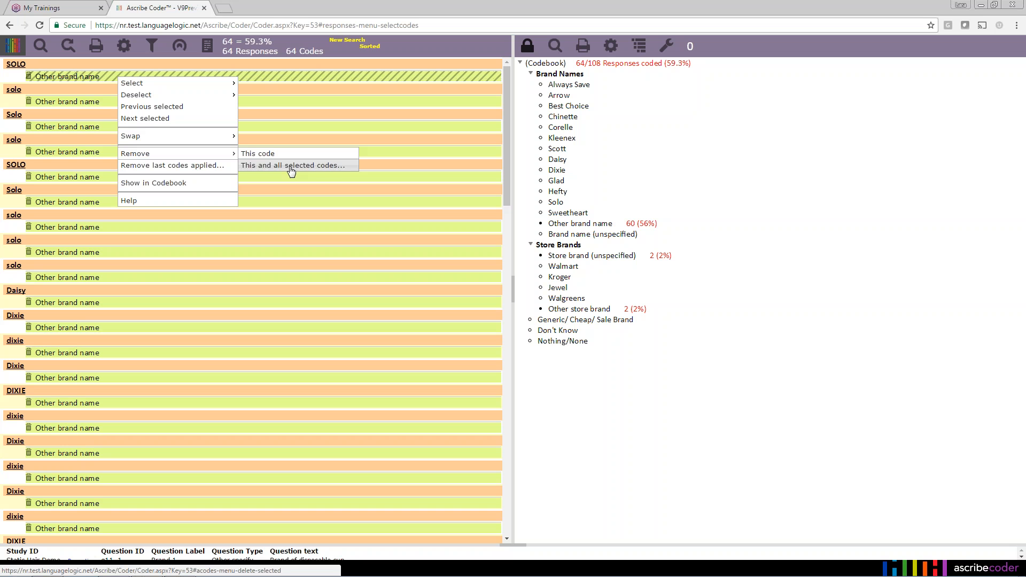
{"action": "left_click", "coordinate": [326, 170]}
- Strip the codes from all 64 responses, show the study's Questions table, then open User Preview
{"action": "left_click", "coordinate": [561, 371]}
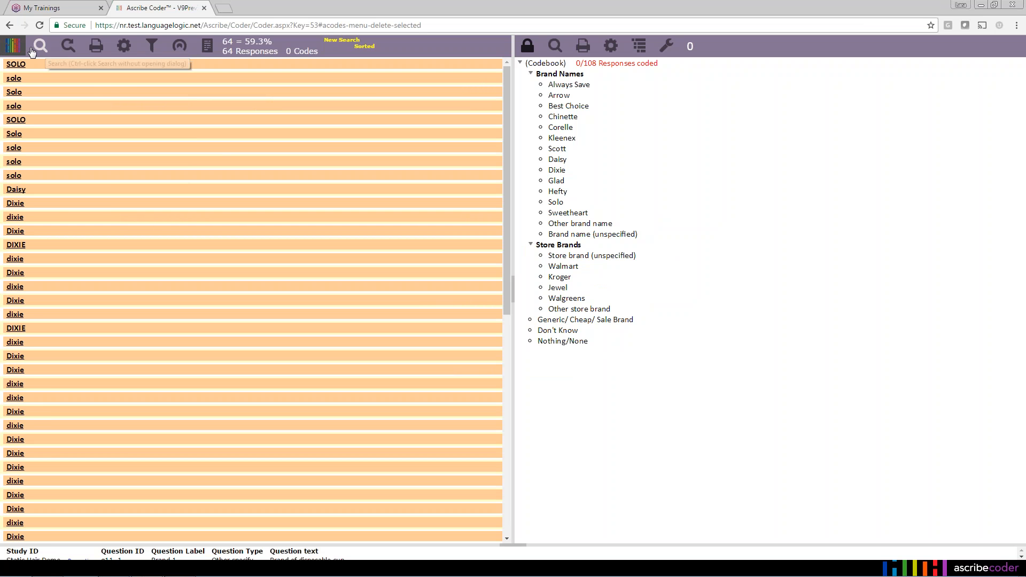
{"action": "left_click", "coordinate": [12, 46]}
{"action": "left_click", "coordinate": [45, 70]}
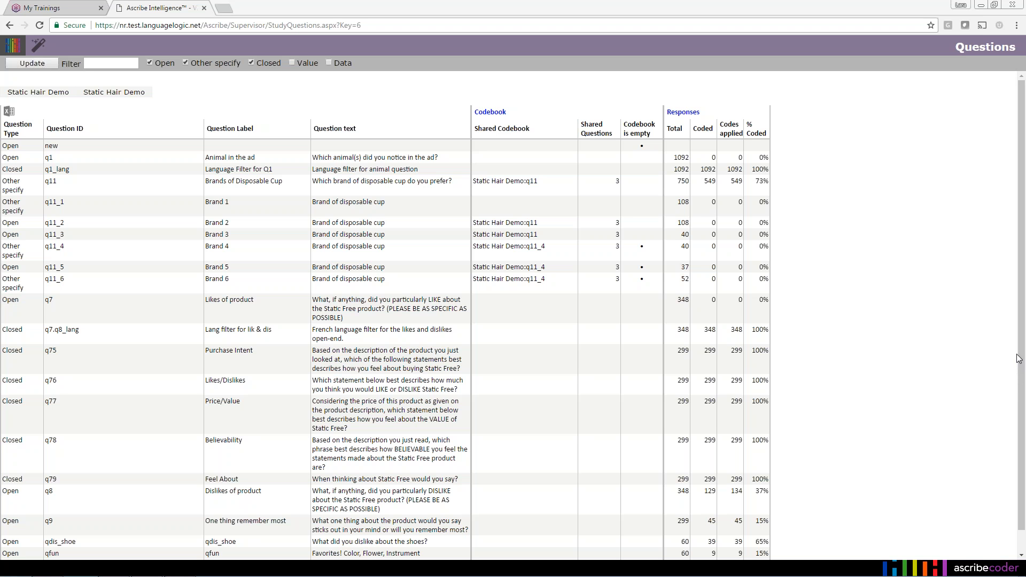
{"action": "left_click", "coordinate": [965, 370]}
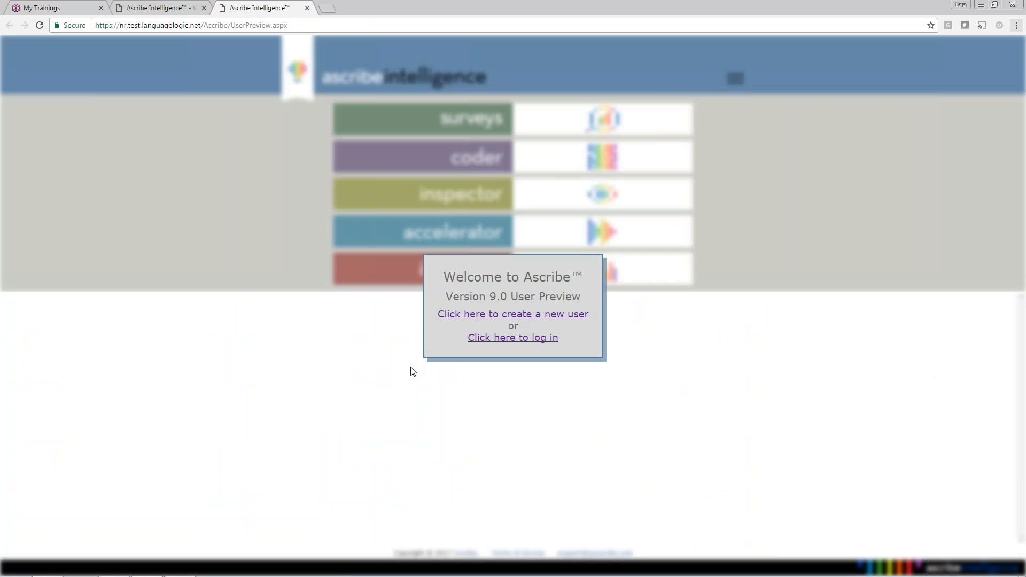
- Start a new preview user and enter its username, e-mail address, first and last name
{"action": "left_click", "coordinate": [481, 320]}
{"action": "left_click", "coordinate": [506, 267]}
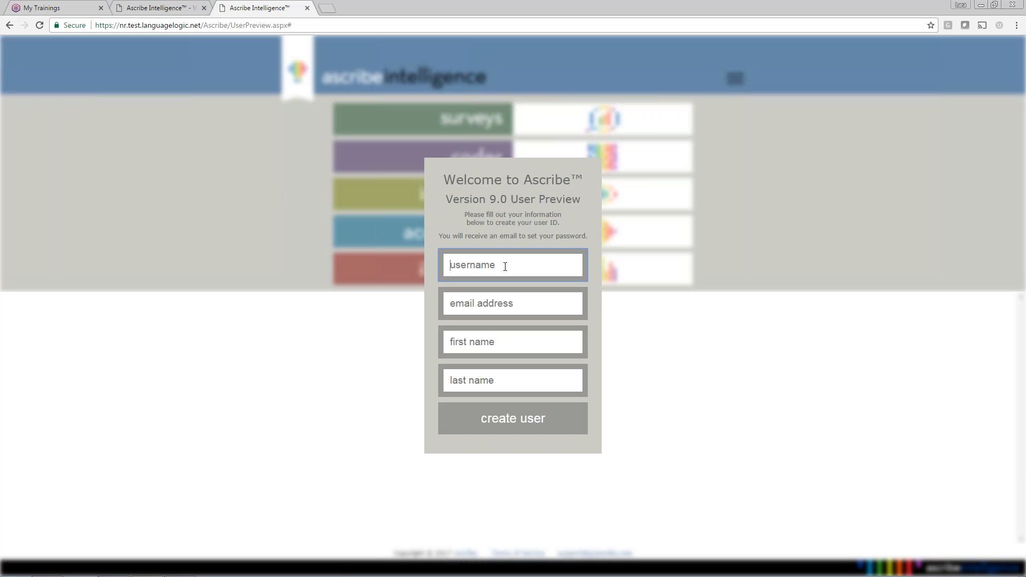
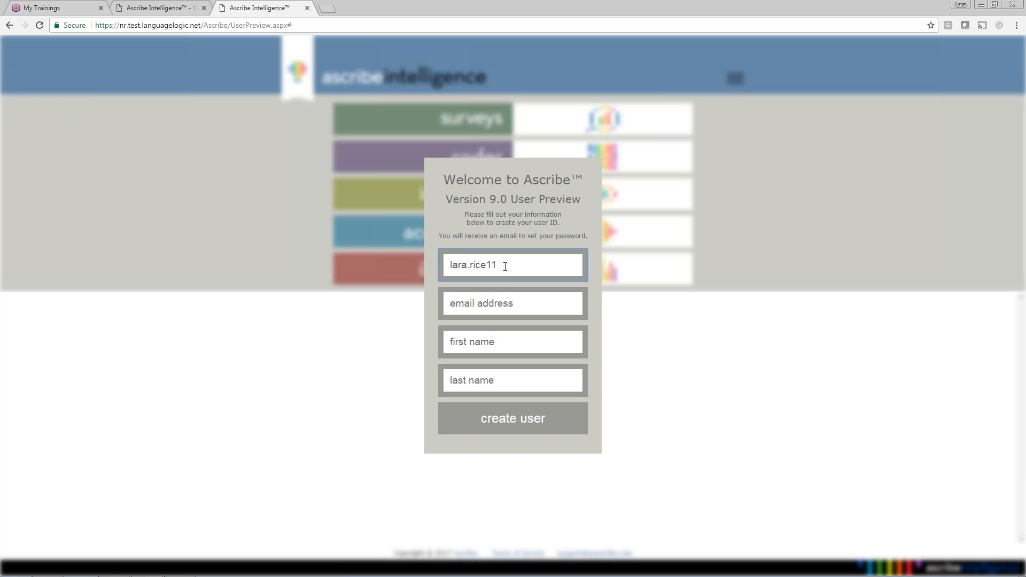
{"action": "left_click", "coordinate": [514, 297]}
{"action": "key", "text": "Tab"}
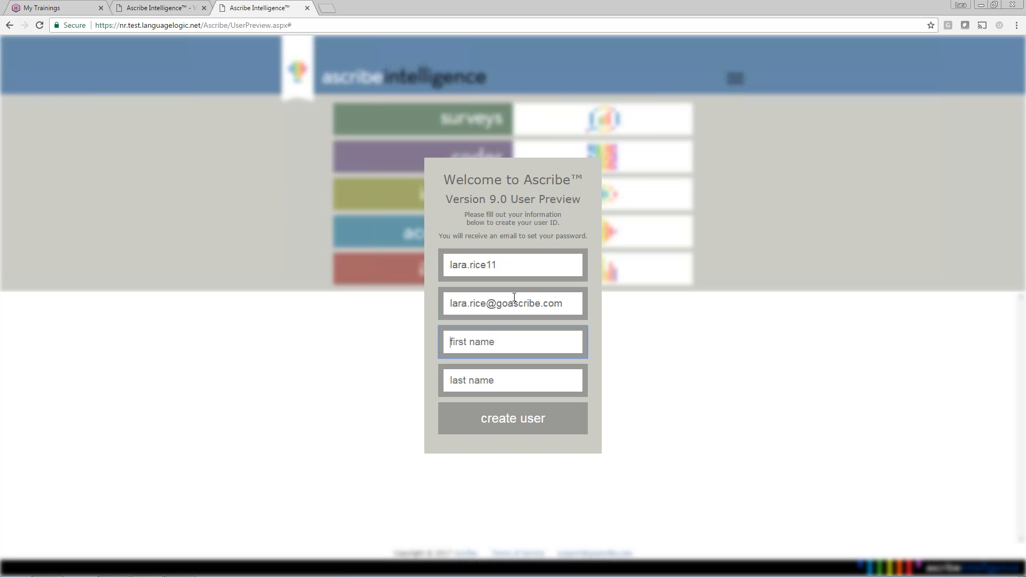
{"action": "key", "text": "Tab"}
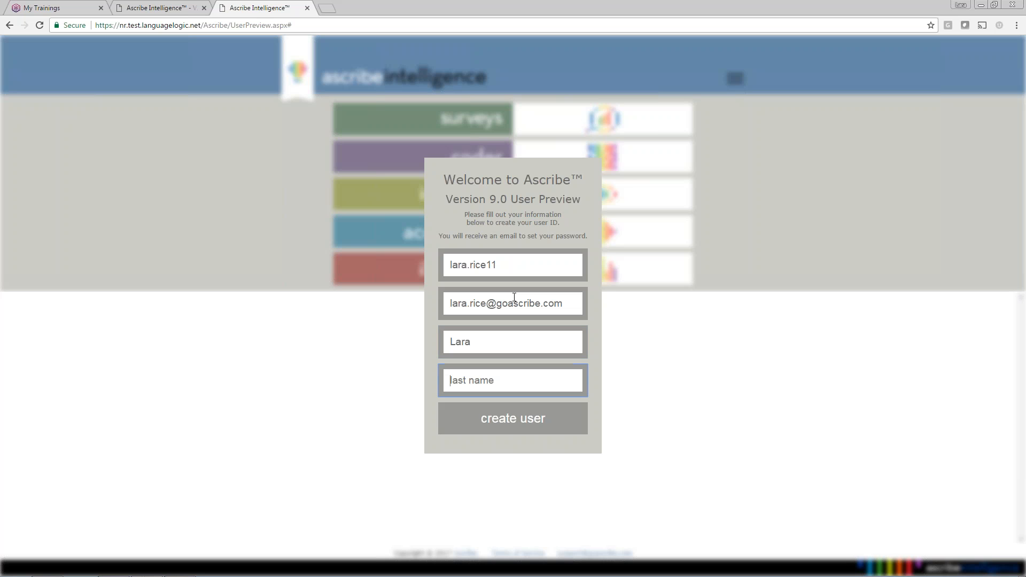
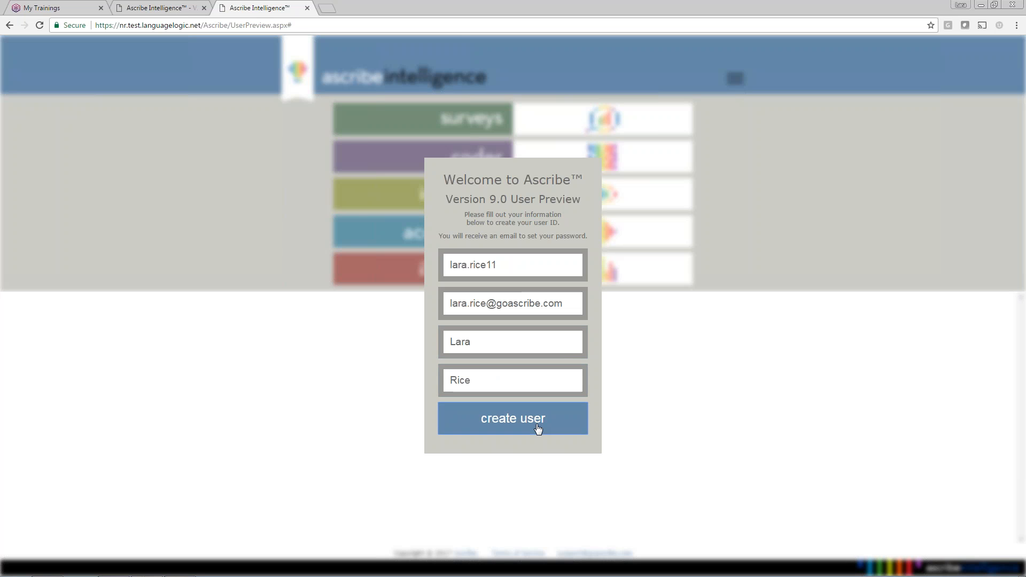
- Create the user, acknowledge the confirmation, and close the User Preview tab
{"action": "left_click", "coordinate": [537, 425]}
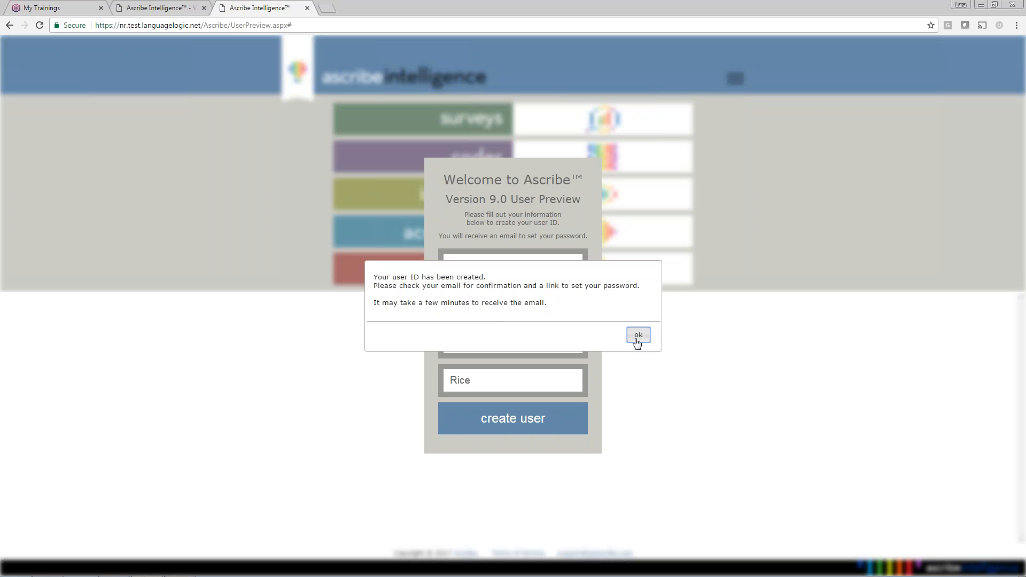
{"action": "left_click", "coordinate": [637, 338]}
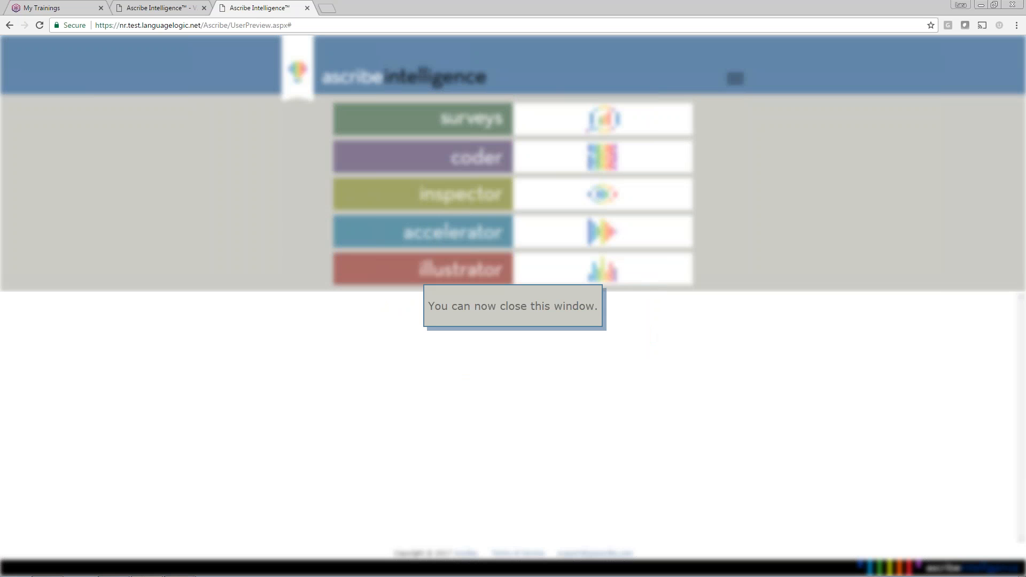
{"action": "left_click", "coordinate": [308, 8]}
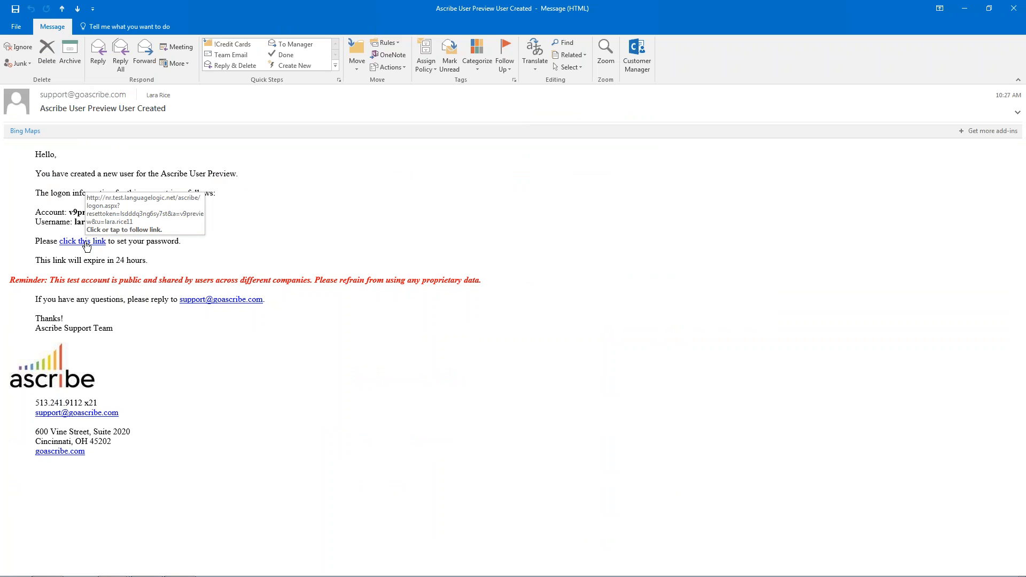
- Follow the set-password link in the 'Ascribe User Preview User Created' e-mail
{"action": "left_click", "coordinate": [84, 241]}
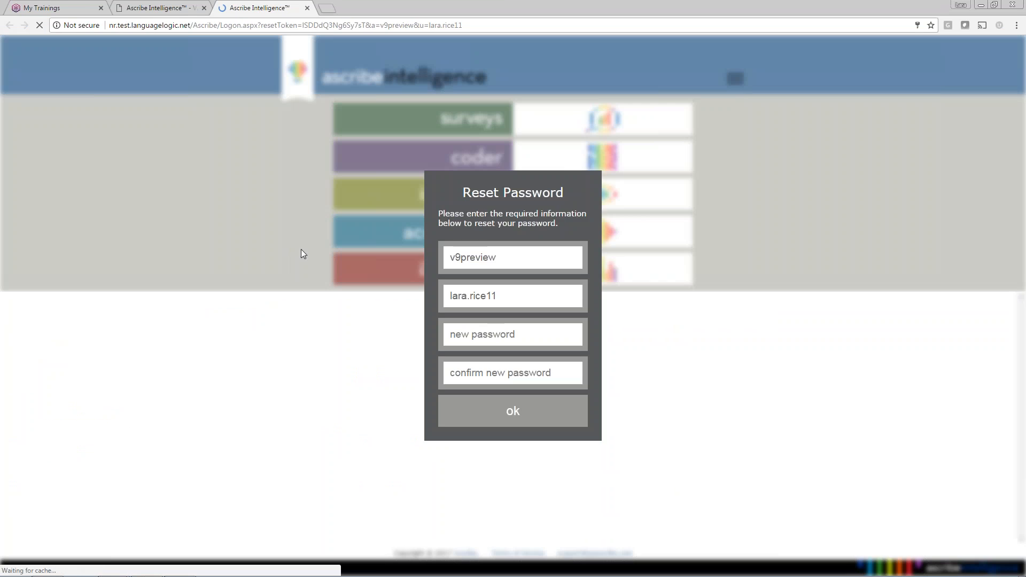
- Enter the new account's password, submit it, and acknowledge the reset
{"action": "left_click", "coordinate": [505, 336]}
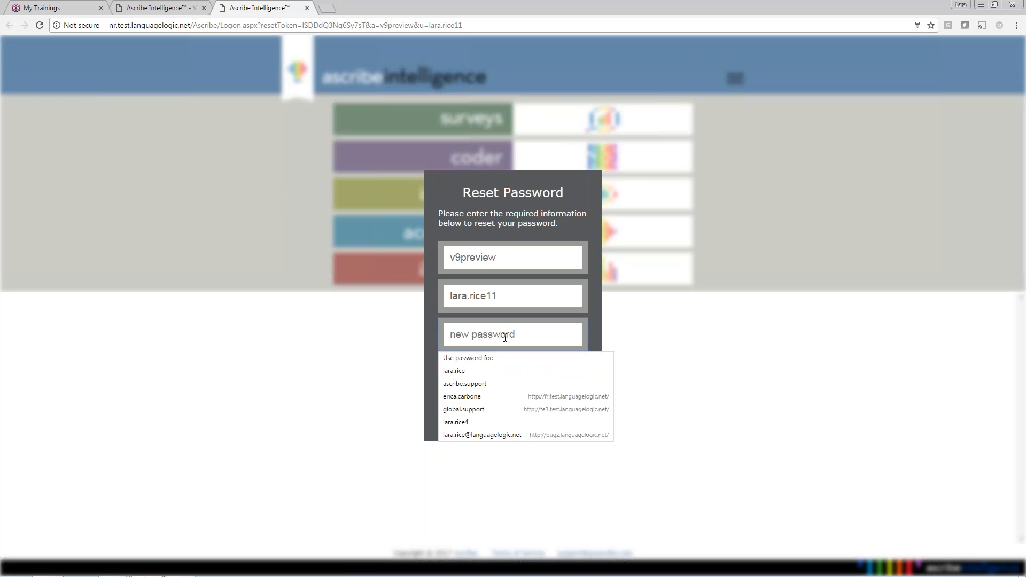
{"action": "type", "text": "••"}
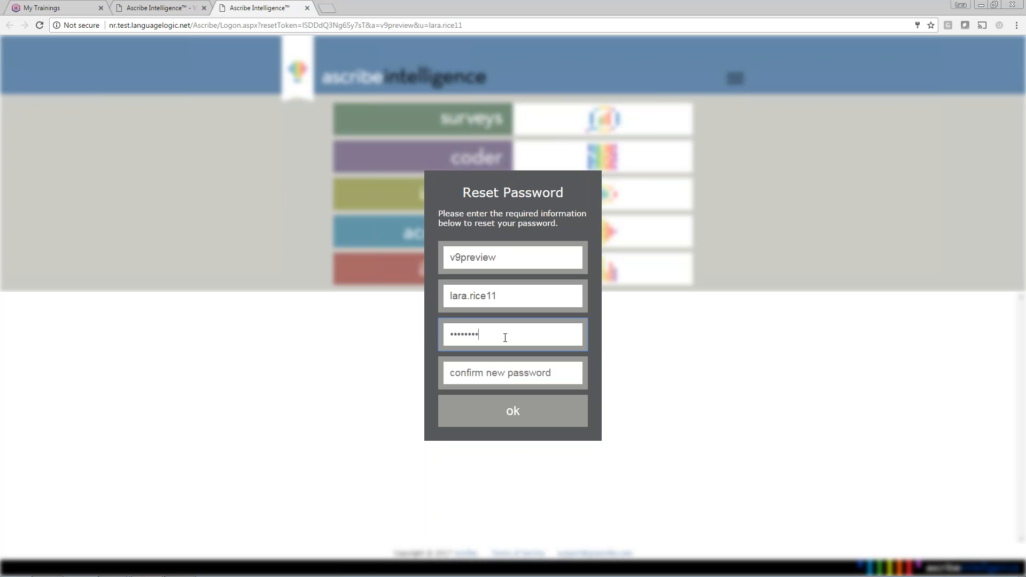
{"action": "type", "text": "••"}
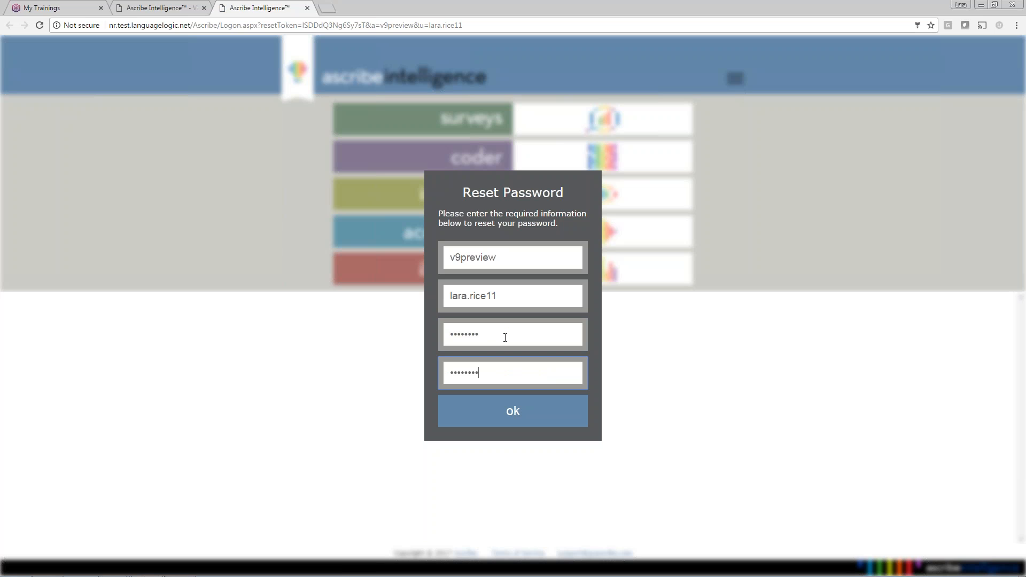
{"action": "left_click", "coordinate": [520, 418]}
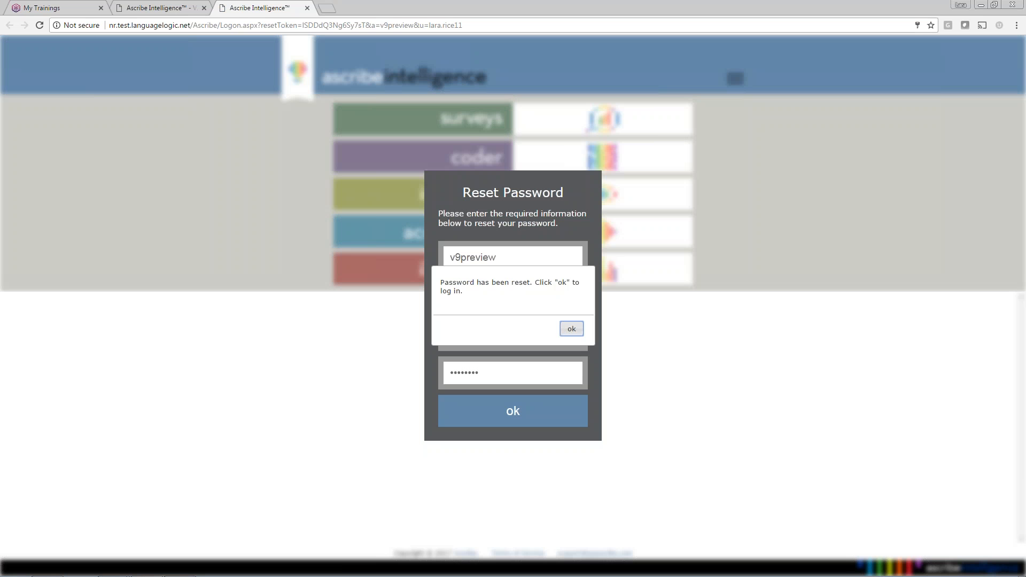
{"action": "left_click", "coordinate": [520, 416]}
- Sign in with the new password and accept the software license agreement
{"action": "left_click", "coordinate": [516, 318]}
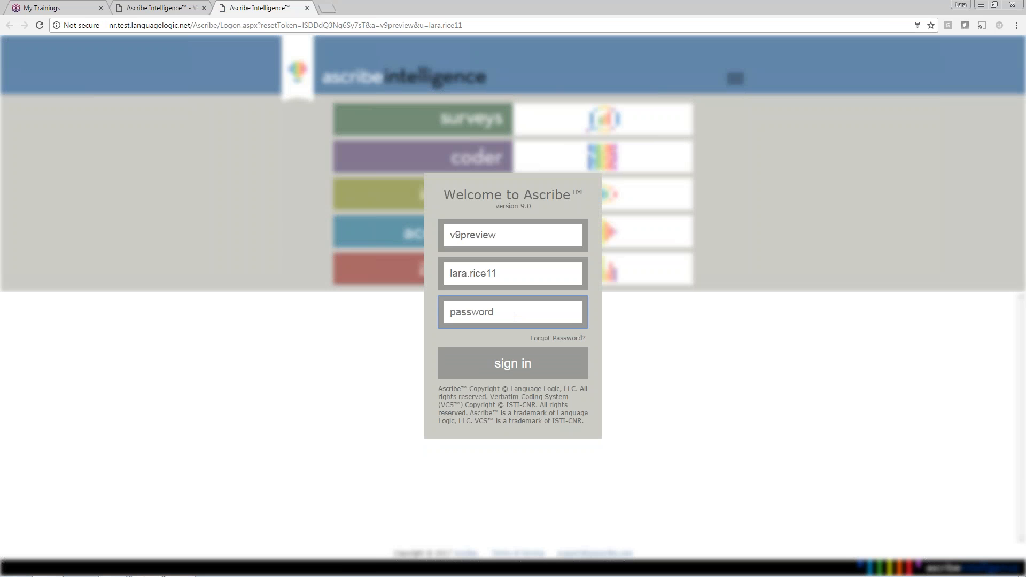
{"action": "type", "text": "•••"}
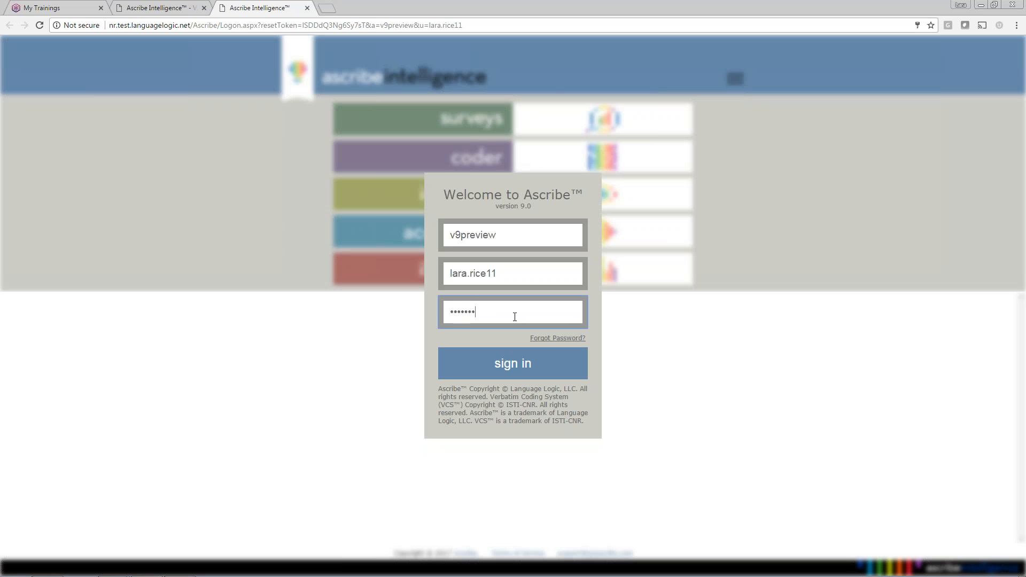
{"action": "type", "text": "•••••"}
{"action": "left_click", "coordinate": [553, 364]}
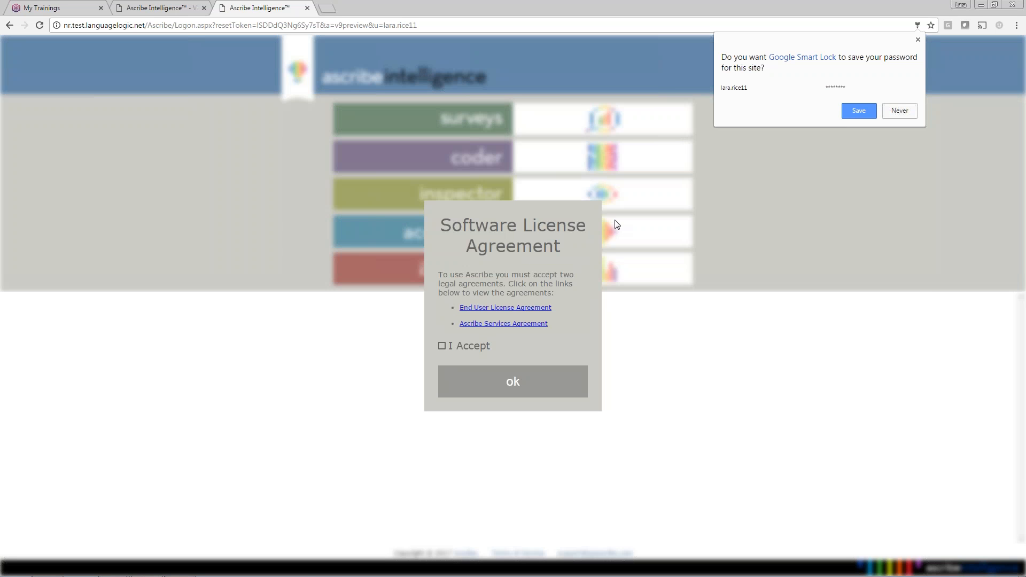
{"action": "left_click", "coordinate": [444, 346]}
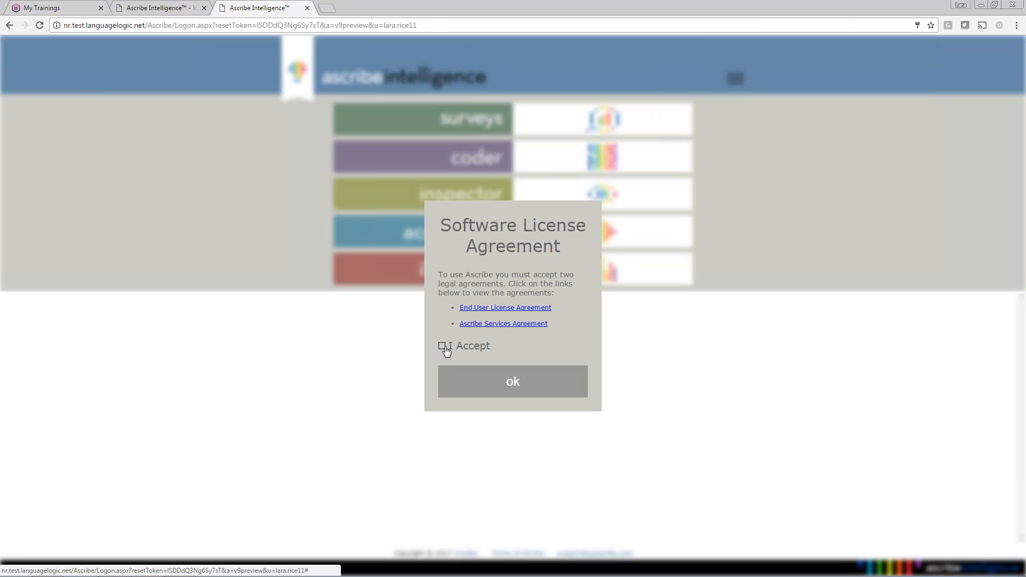
{"action": "left_click", "coordinate": [523, 389]}
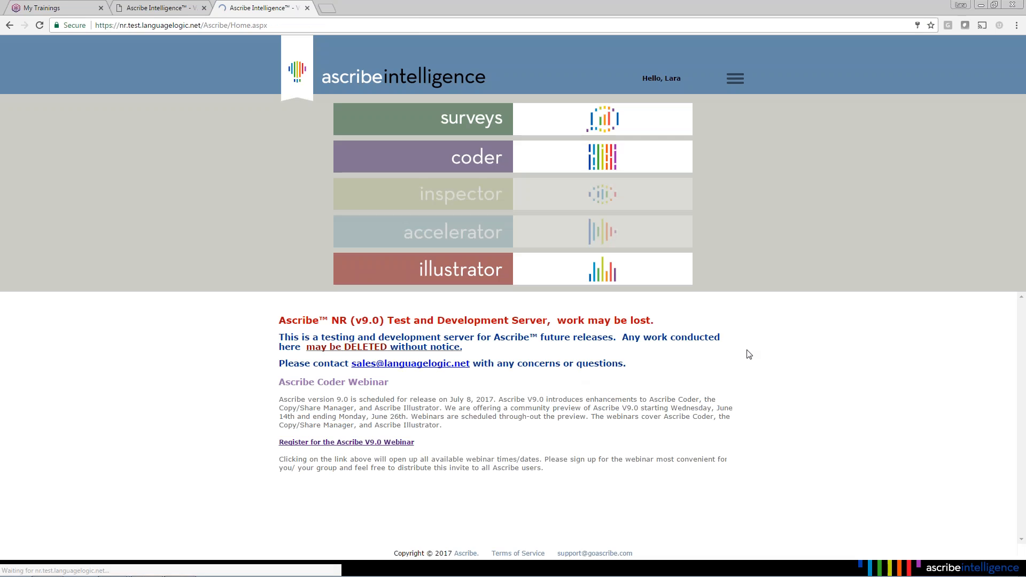